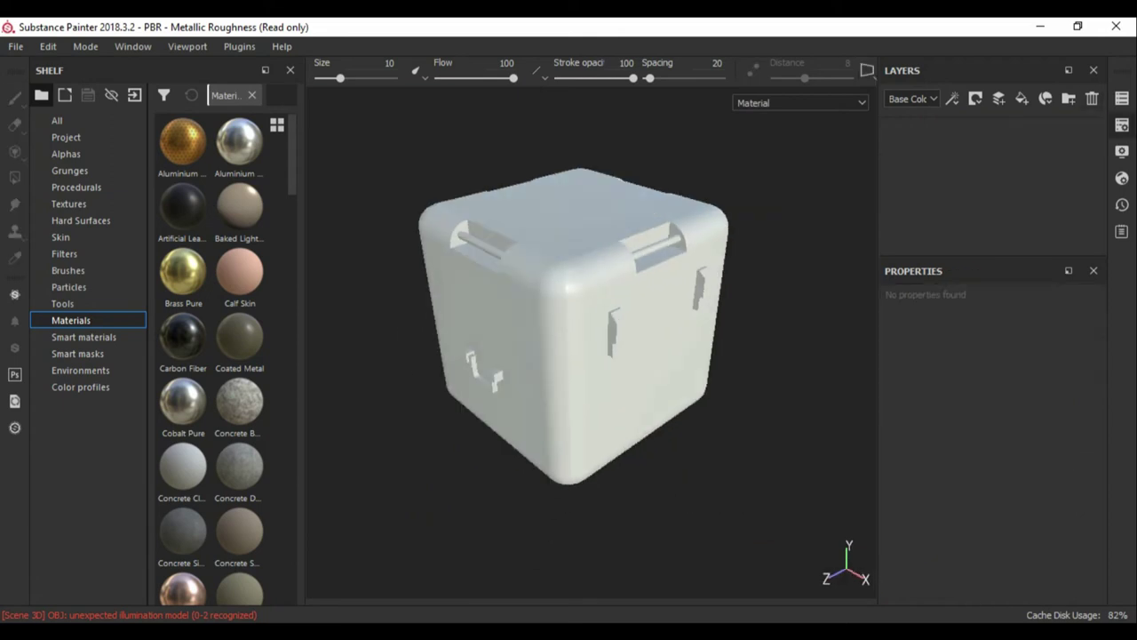
Bake the crate's mesh maps at a 1024 output size.
left_click(1043, 421)
left_click(586, 99)
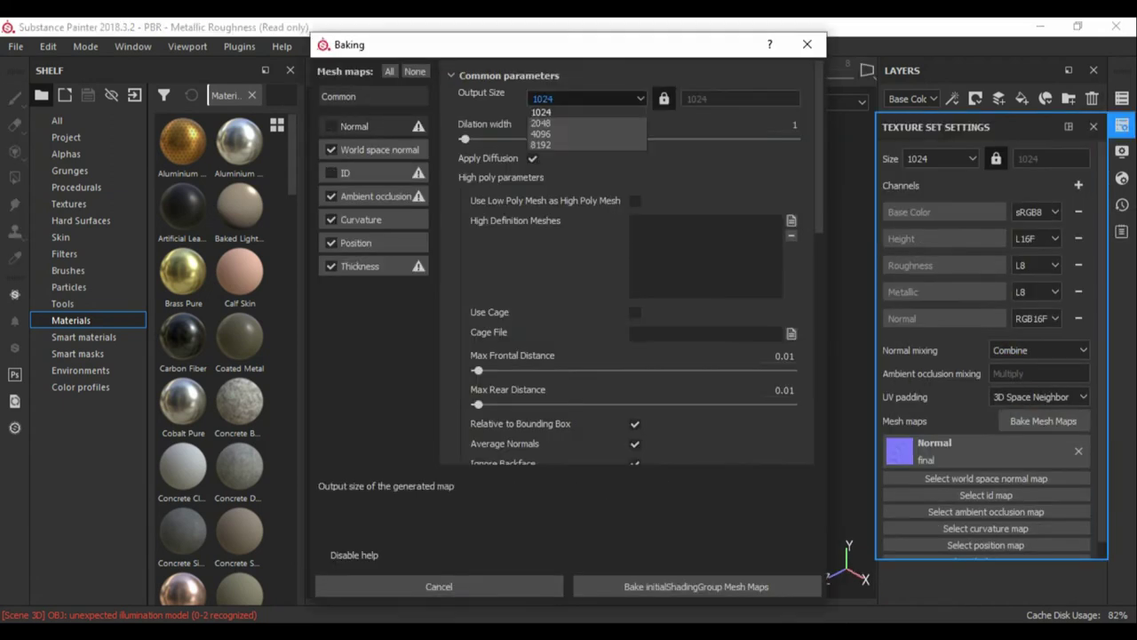
left_click(540, 177)
left_click(696, 586)
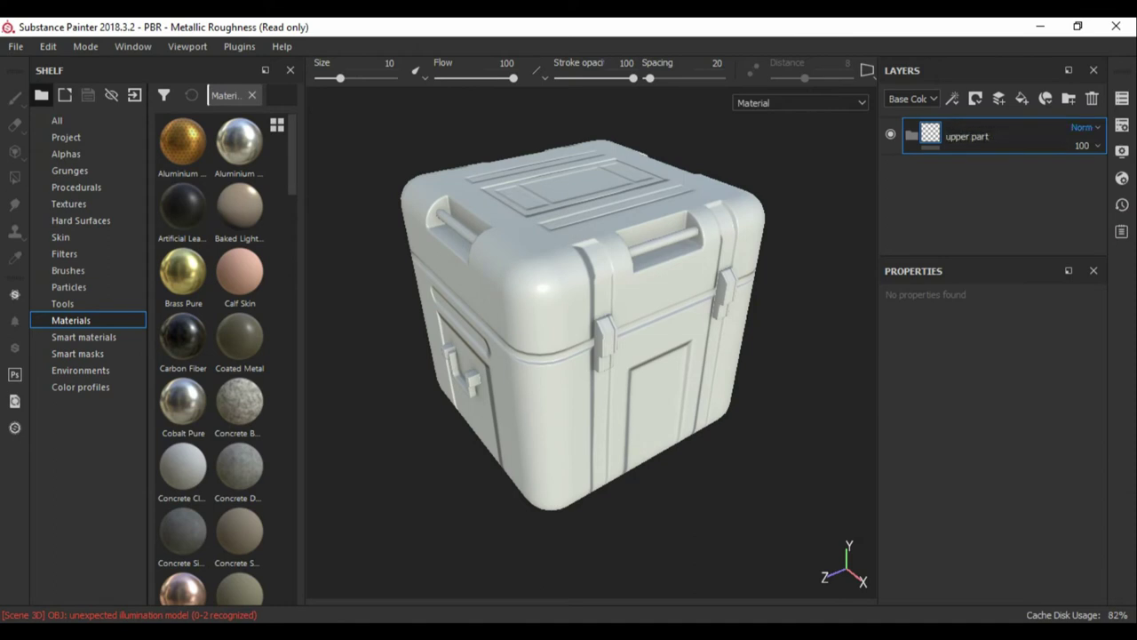
Add a lower part folder, import mask 1 as a texture, and fill its mask with it.
left_click(1068, 98)
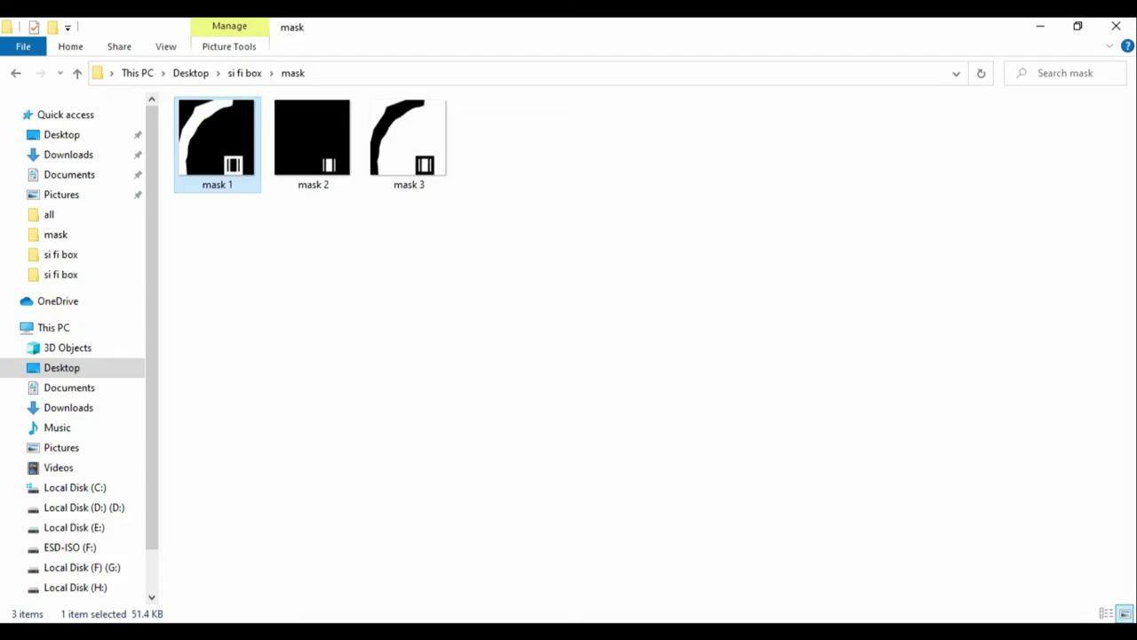
left_click_drag(216, 139, 266, 386)
left_click(773, 159)
left_click(817, 201)
left_click(773, 159)
left_click(809, 218)
left_click(684, 547)
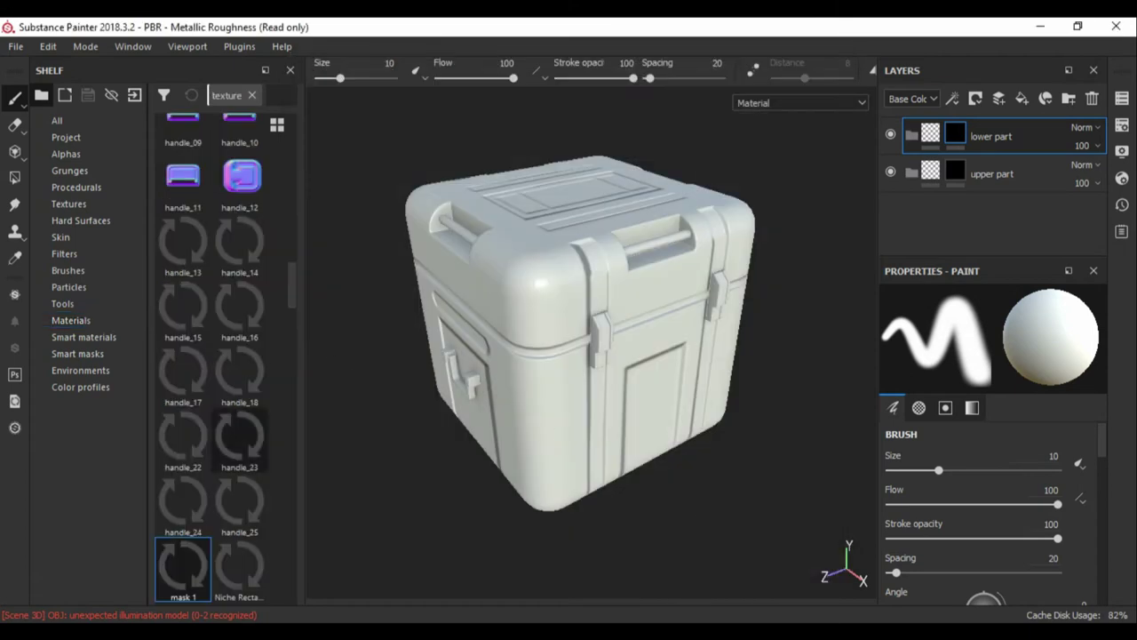
mouse_move(183, 568)
left_mouse_down()
mouse_move(955, 133)
mouse_move(986, 214)
left_mouse_up()
Add a fill layer named base and colour it orange (R 0.869, G 0.343, B 0.000).
left_click(1022, 99)
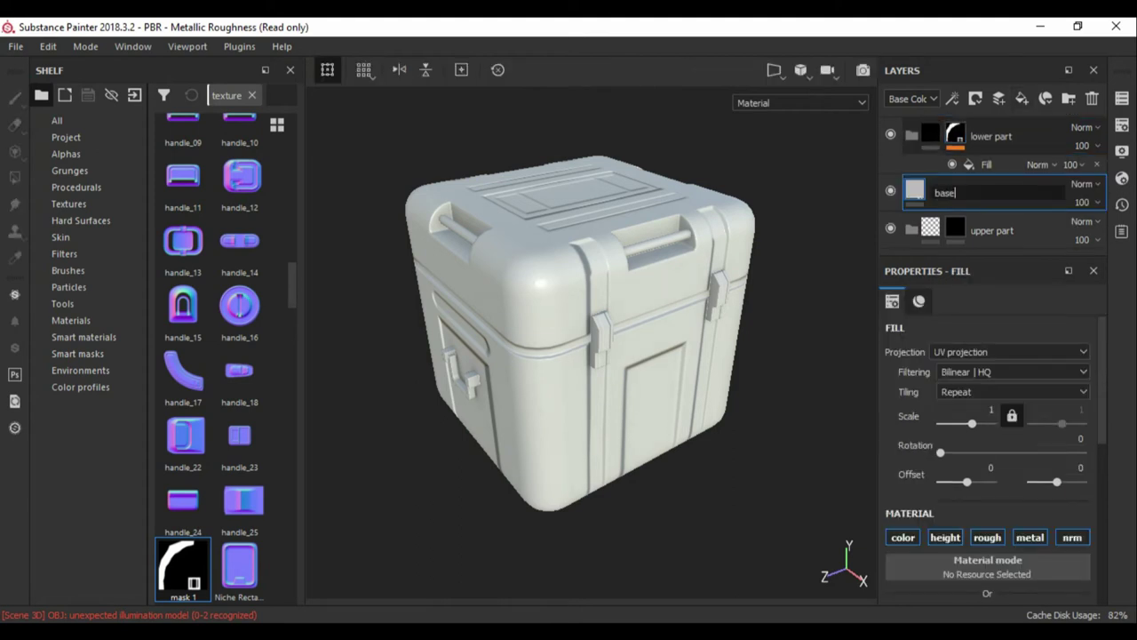
key("Return")
scroll(986, 498, "down", 3)
left_click(986, 497)
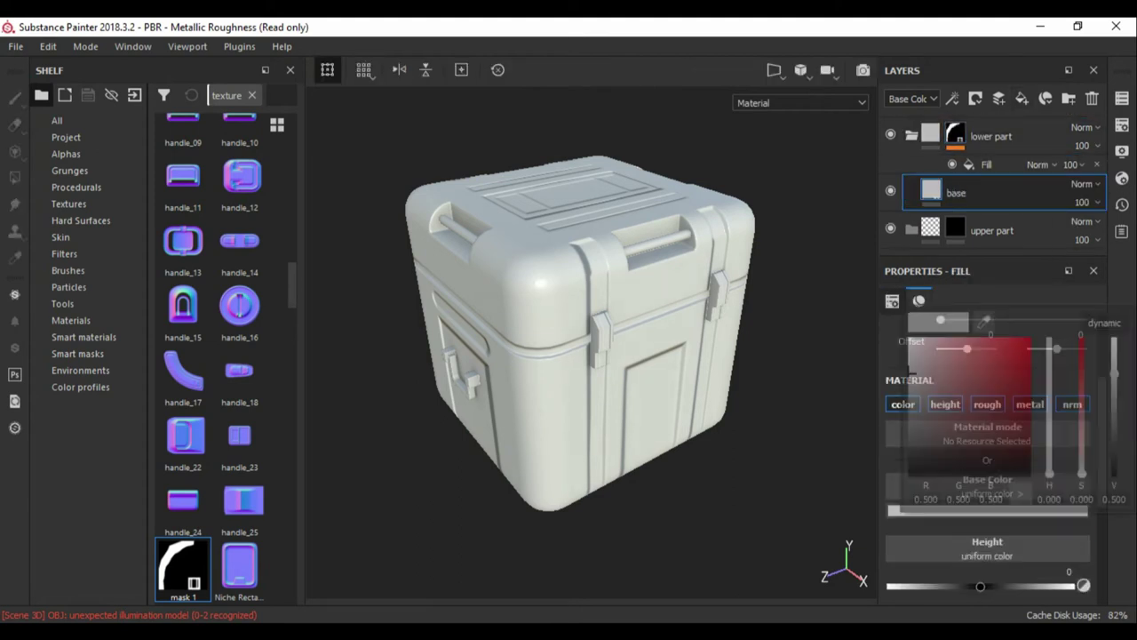
left_click(995, 383)
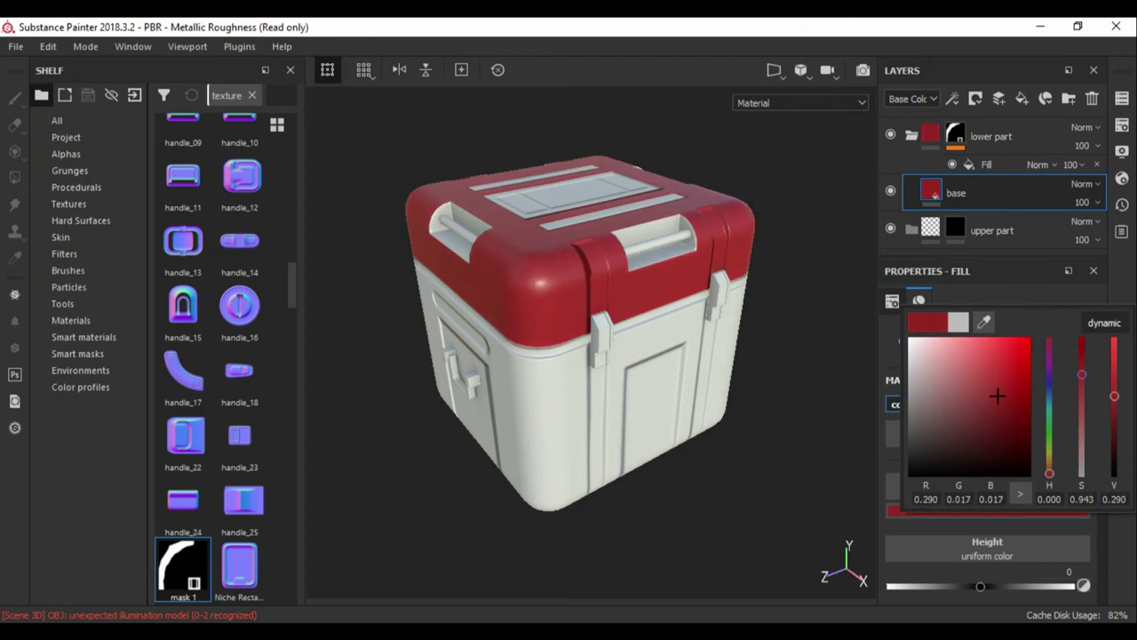
left_click_drag(1050, 473, 1049, 462)
left_click_drag(1002, 392, 1021, 351)
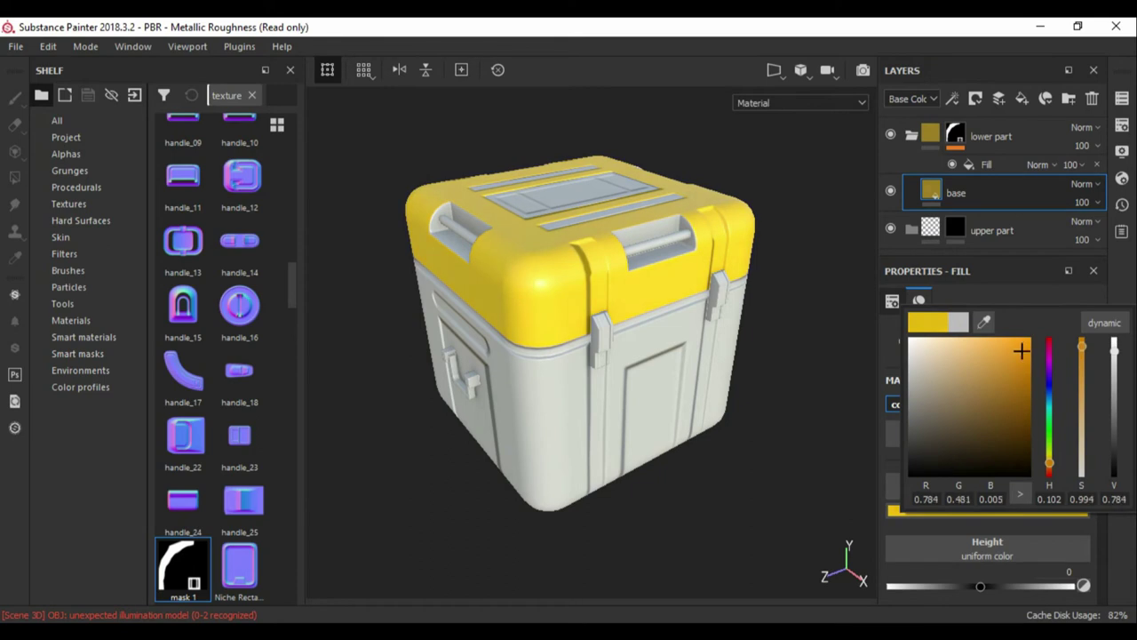
mouse_move(586, 373)
left_mouse_down("alt")
mouse_move(524, 400)
mouse_move(587, 391)
left_mouse_up("alt")
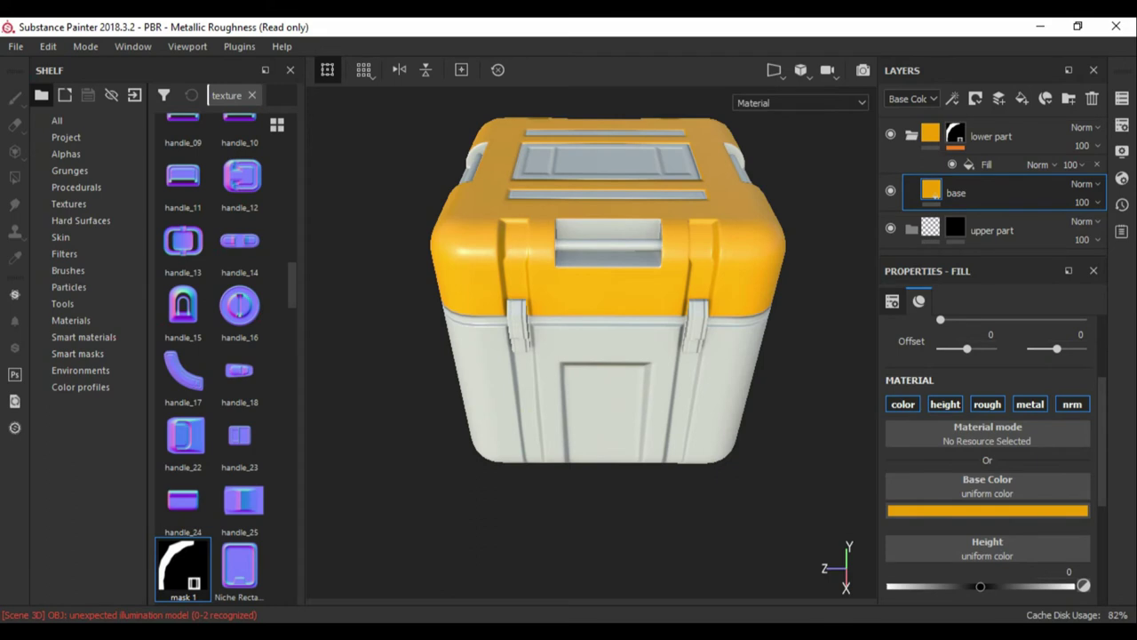
left_click_drag(586, 391, 640, 356, "alt")
Add a paint effect above the fill in the lower part mask, using polygon fill.
left_click(986, 164)
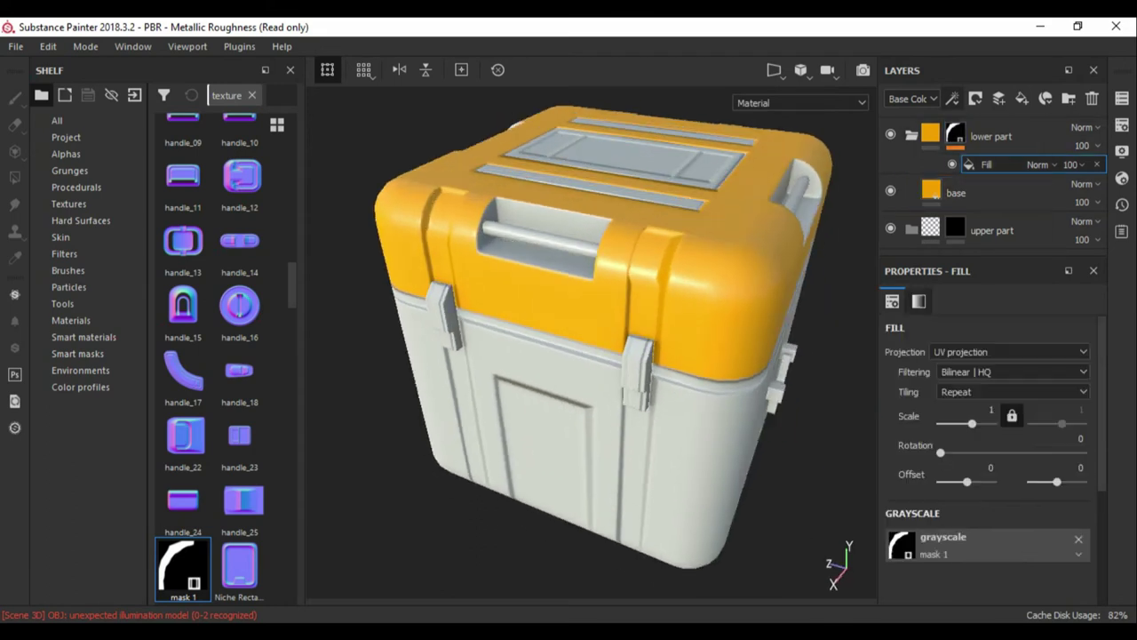
left_click(998, 98)
scroll(586, 355, "up", 2)
key("4")
scroll(586, 355, "up", 4)
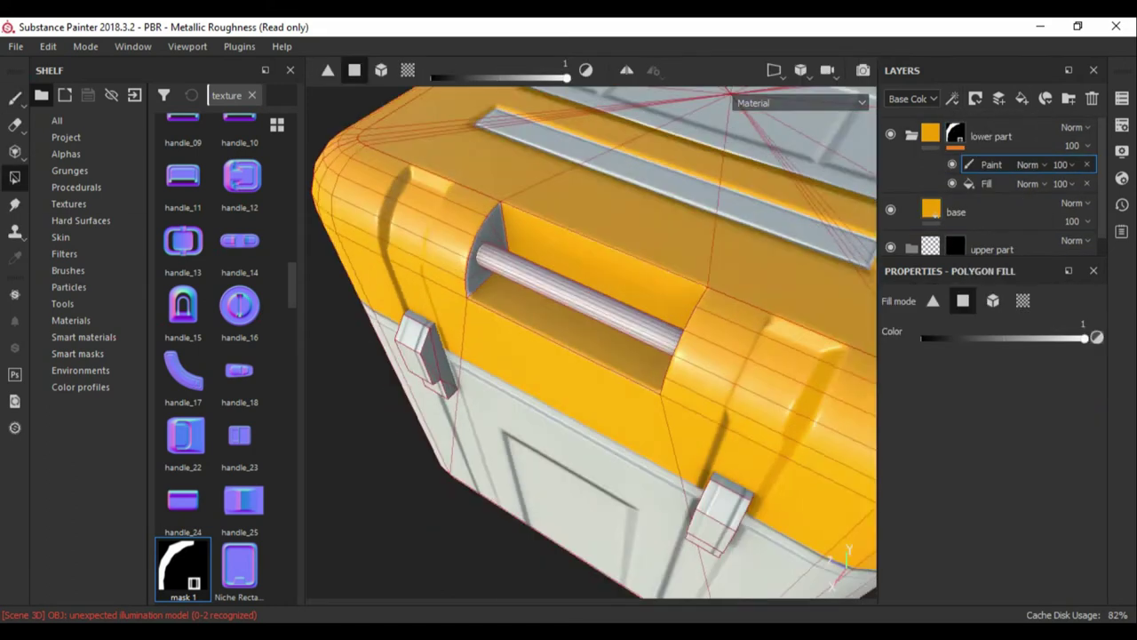
scroll(586, 337, "up", 3)
Fill the faces around the lid handle cutouts, checking the lid from several angles.
left_click_drag(622, 337, 534, 337, "alt")
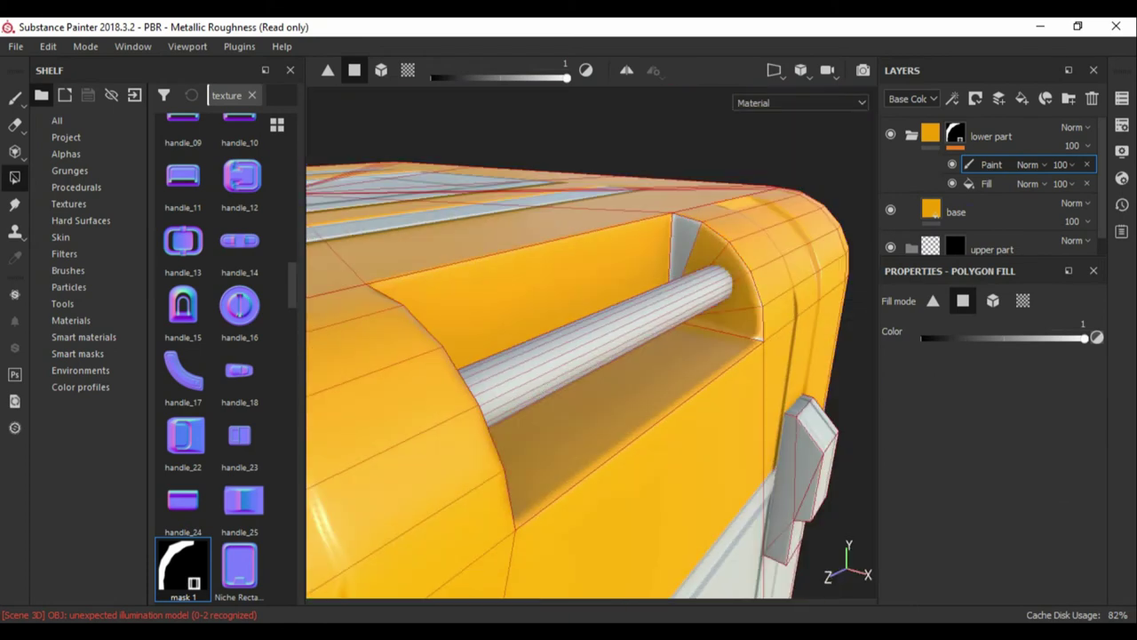
key("f")
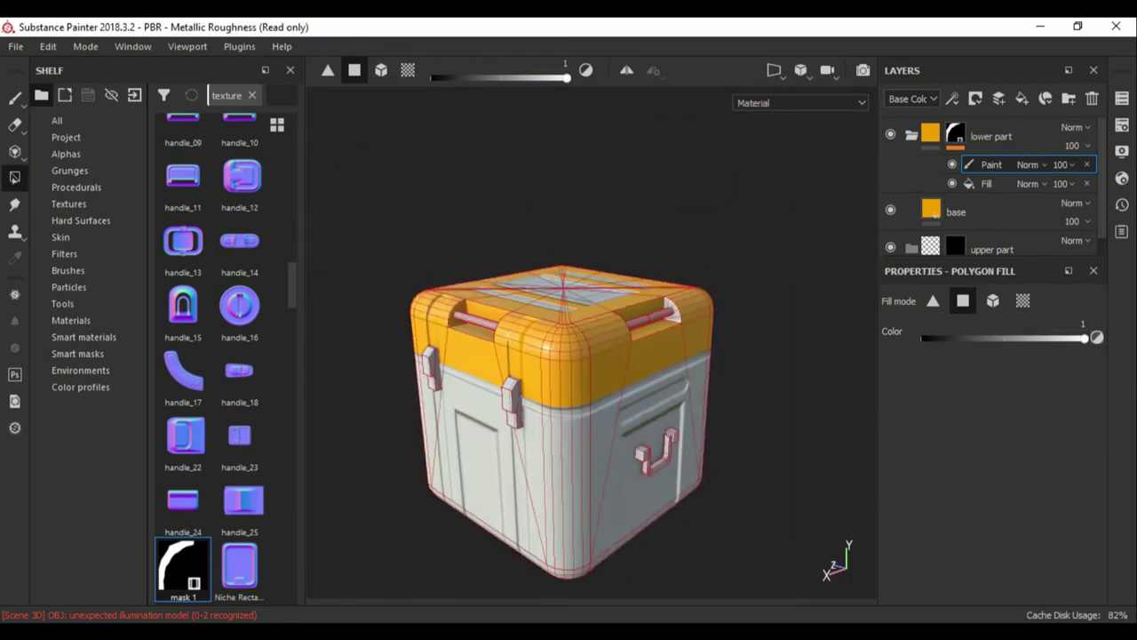
left_click_drag(587, 356, 551, 391, "alt")
scroll(586, 338, "up", 4)
mouse_move(587, 355)
left_mouse_down("alt")
mouse_move(577, 391)
mouse_move(498, 364)
mouse_move(445, 373)
left_mouse_up("alt")
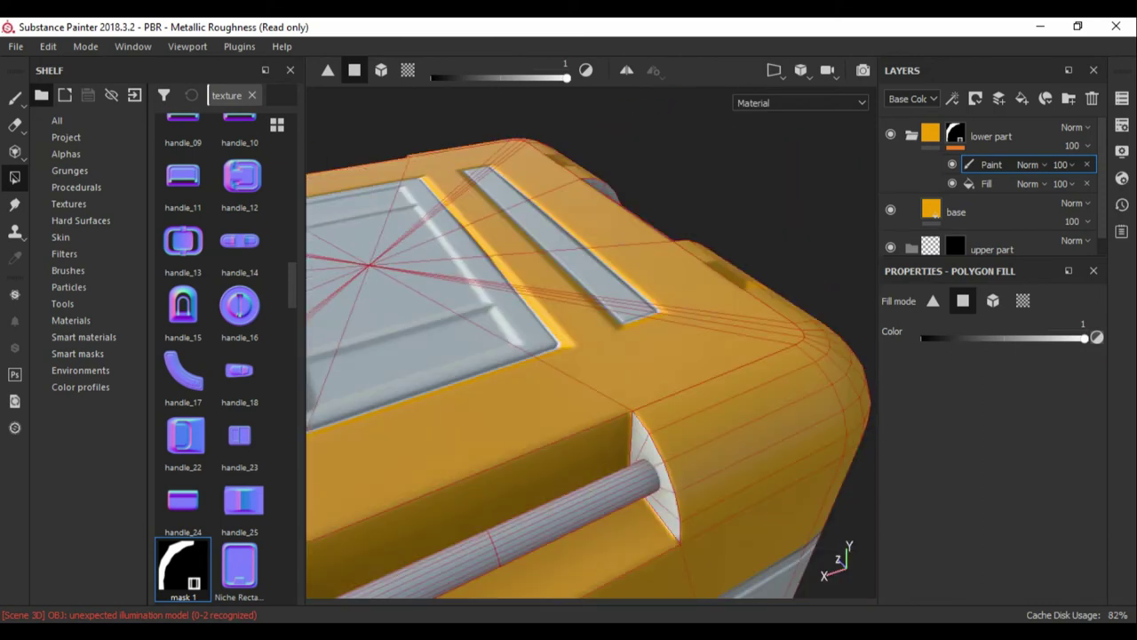
mouse_move(587, 355)
left_mouse_down("alt")
mouse_move(640, 355)
mouse_move(675, 338)
mouse_move(693, 373)
mouse_move(480, 365)
left_mouse_up("alt")
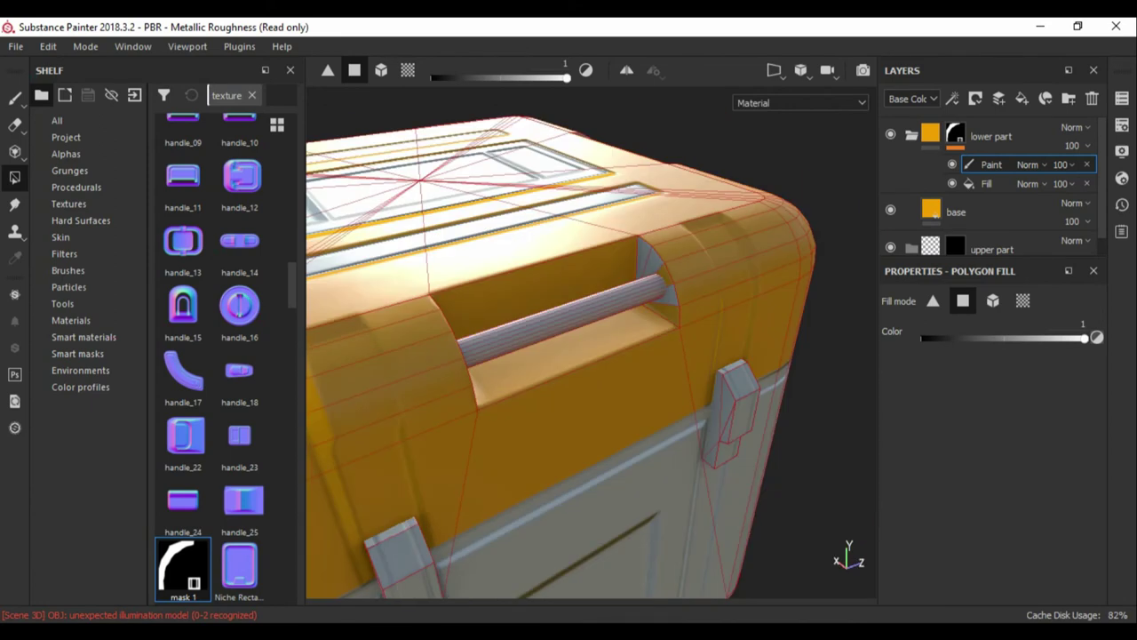
left_click_drag(586, 355, 693, 355, "alt")
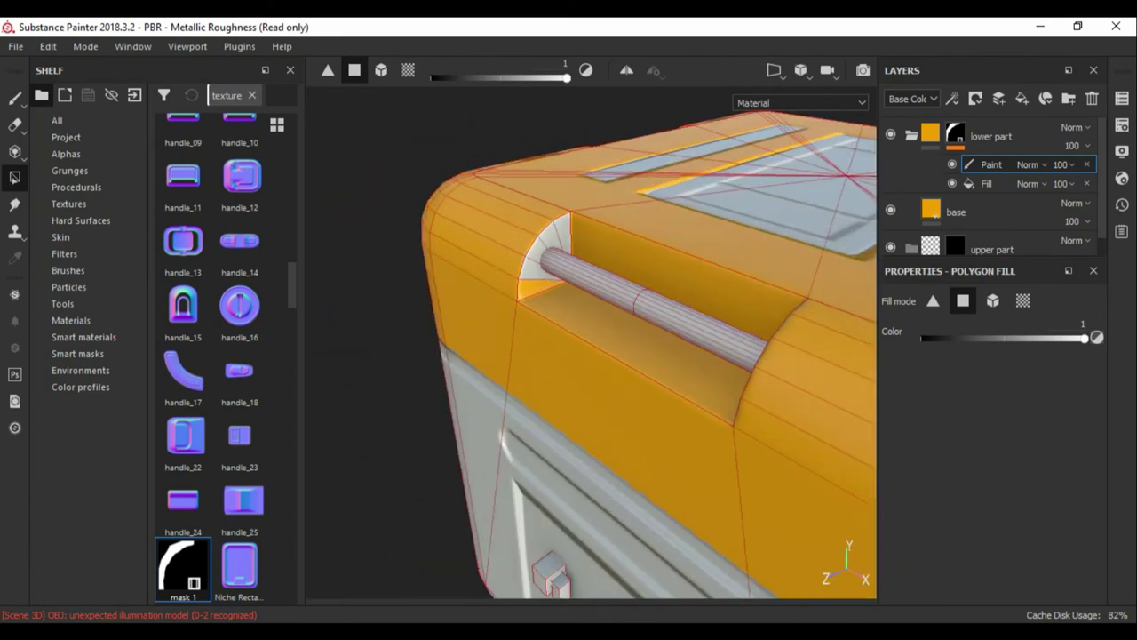
left_click_drag(621, 355, 693, 355, "alt")
mouse_move(586, 355)
left_mouse_down("alt")
mouse_move(657, 355)
mouse_move(586, 373)
left_mouse_up("alt")
key("f")
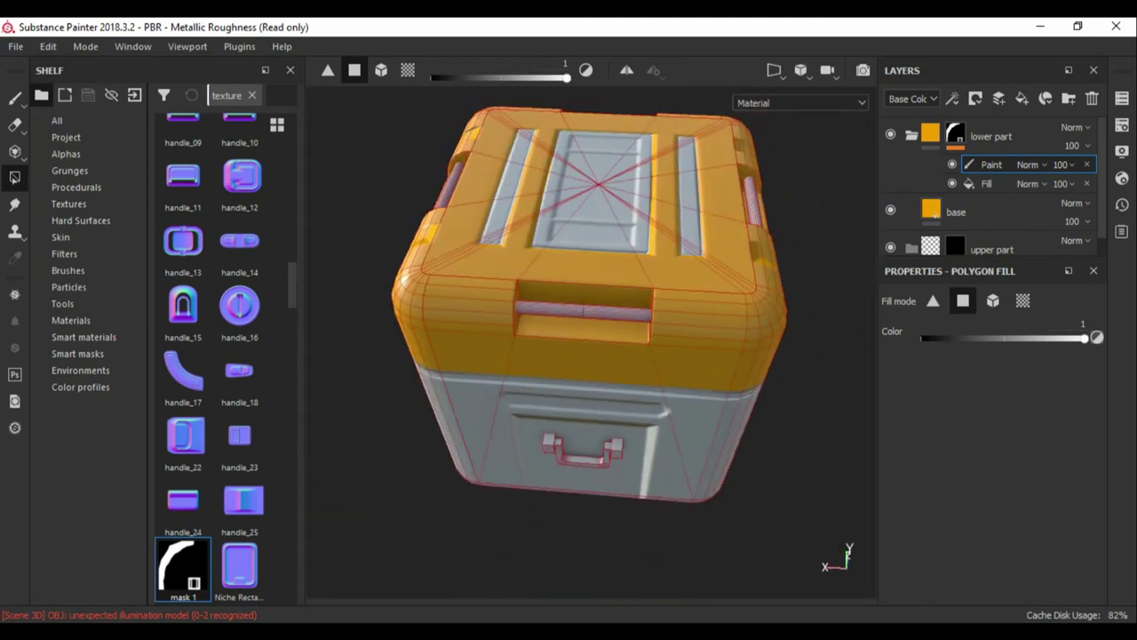
right_click(946, 135)
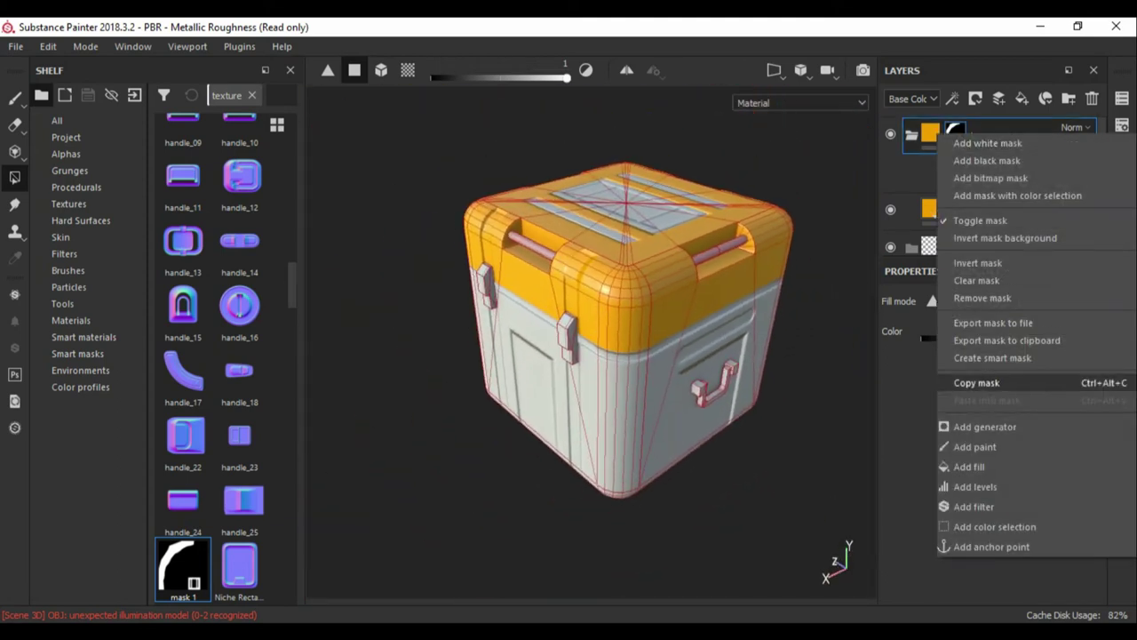
Paste the lower part mask into upper part's mask and invert it with a Levels effect.
left_click(976, 382)
right_click(955, 247)
left_click(986, 283)
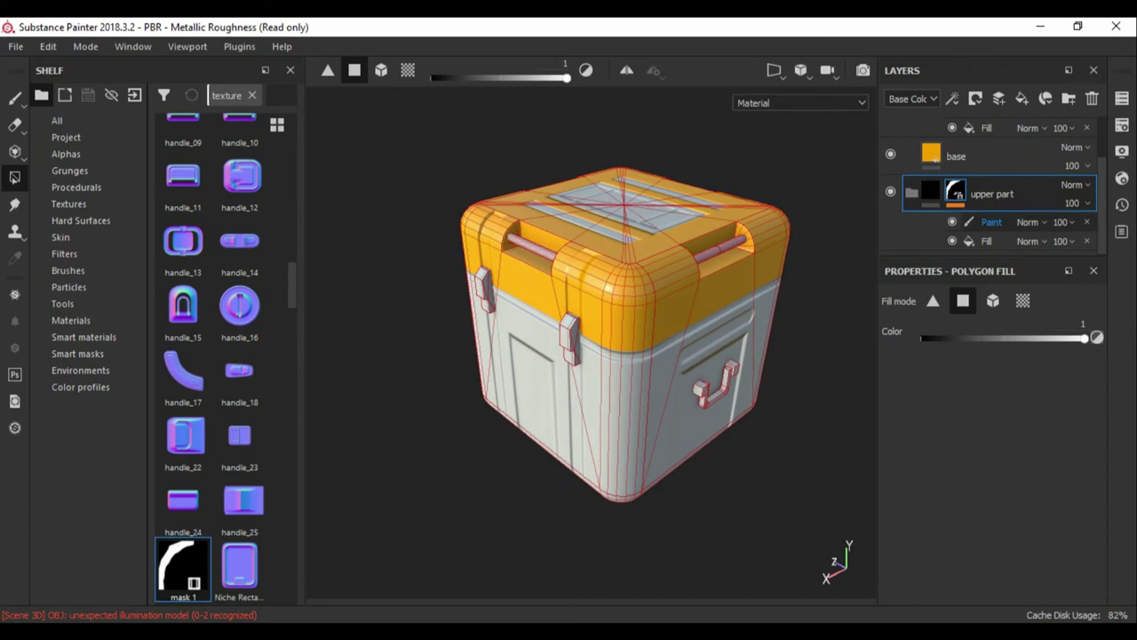
right_click(940, 189)
left_click(940, 190)
right_click(940, 190)
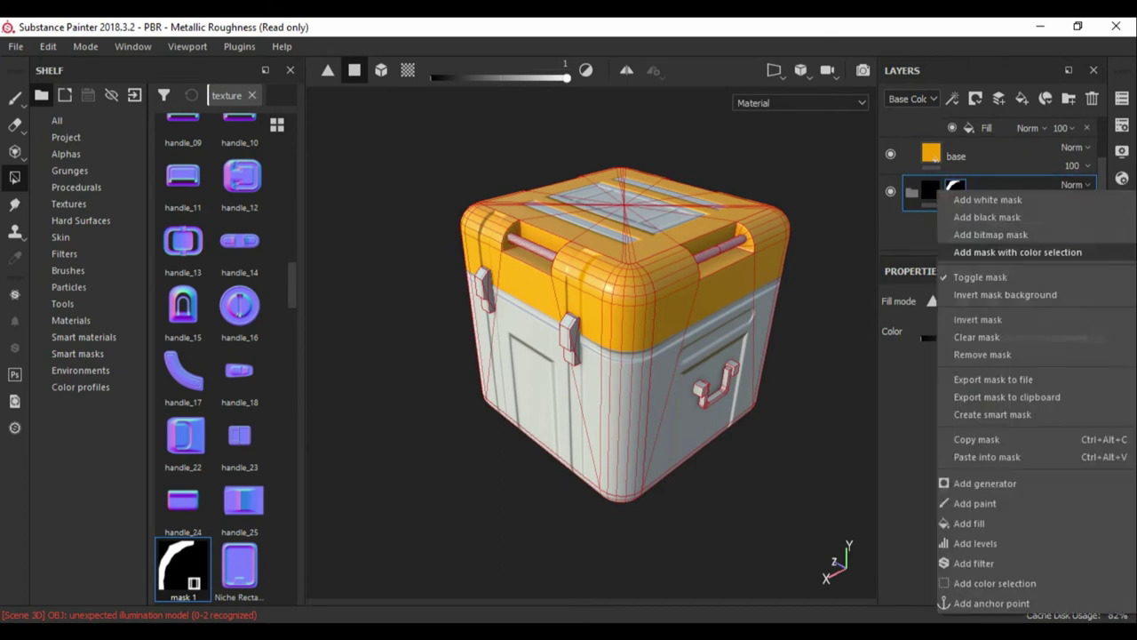
left_click(975, 542)
Add a fill layer in upper part and give it a dark grey base colour.
left_click(1021, 98)
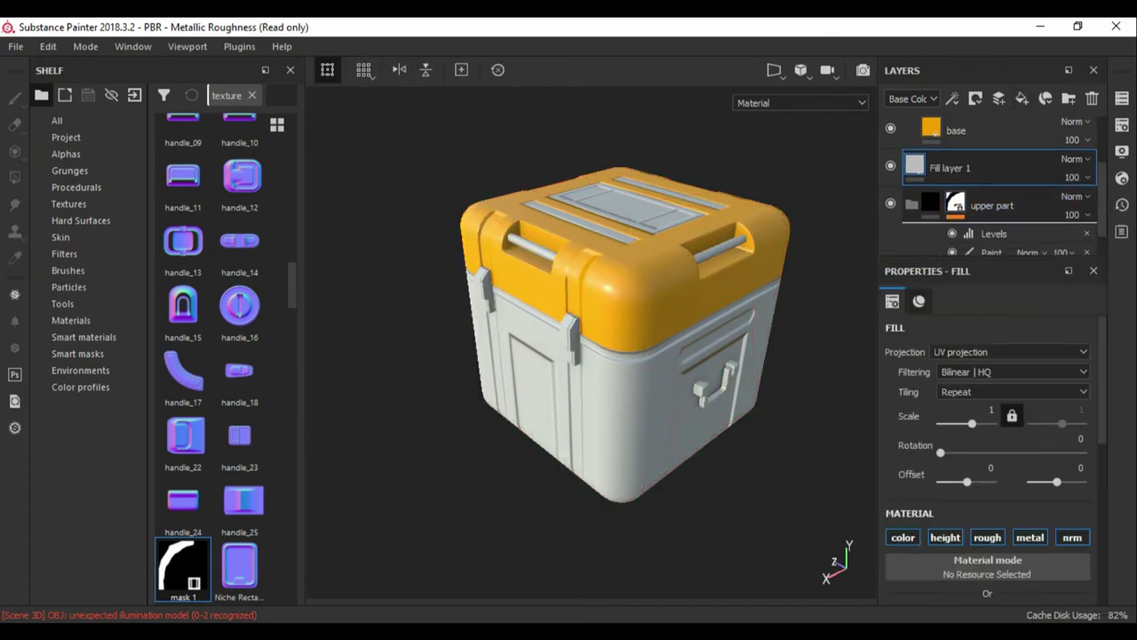
left_click_drag(950, 167, 969, 257)
scroll(986, 444, "down", 3)
scroll(986, 444, "down", 2)
left_click(987, 445)
left_click(1002, 503)
left_click_drag(1002, 503, 910, 566)
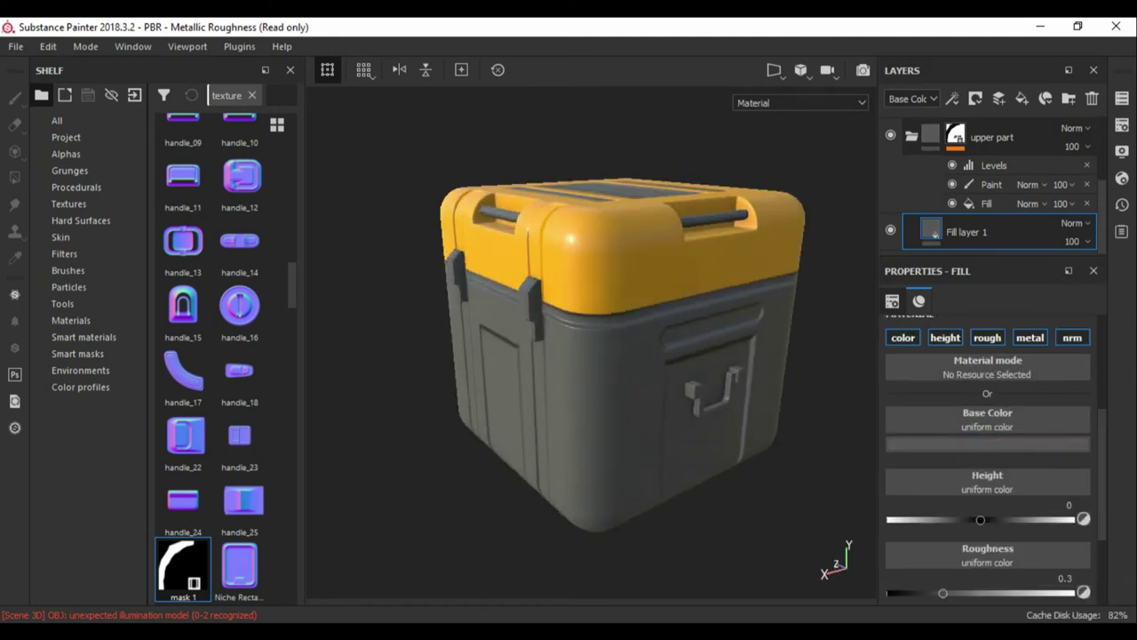
Select the paint effect in upper part's mask with polygon fill, then check the material view.
left_click(955, 135, "alt")
left_click(14, 177)
left_click(991, 183)
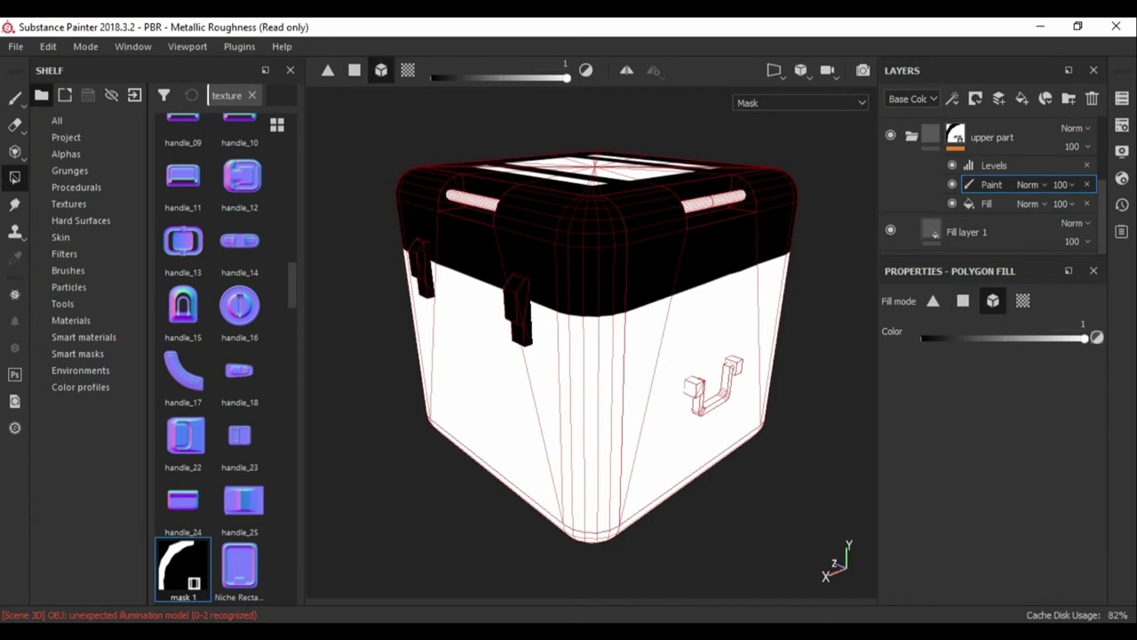
key("m")
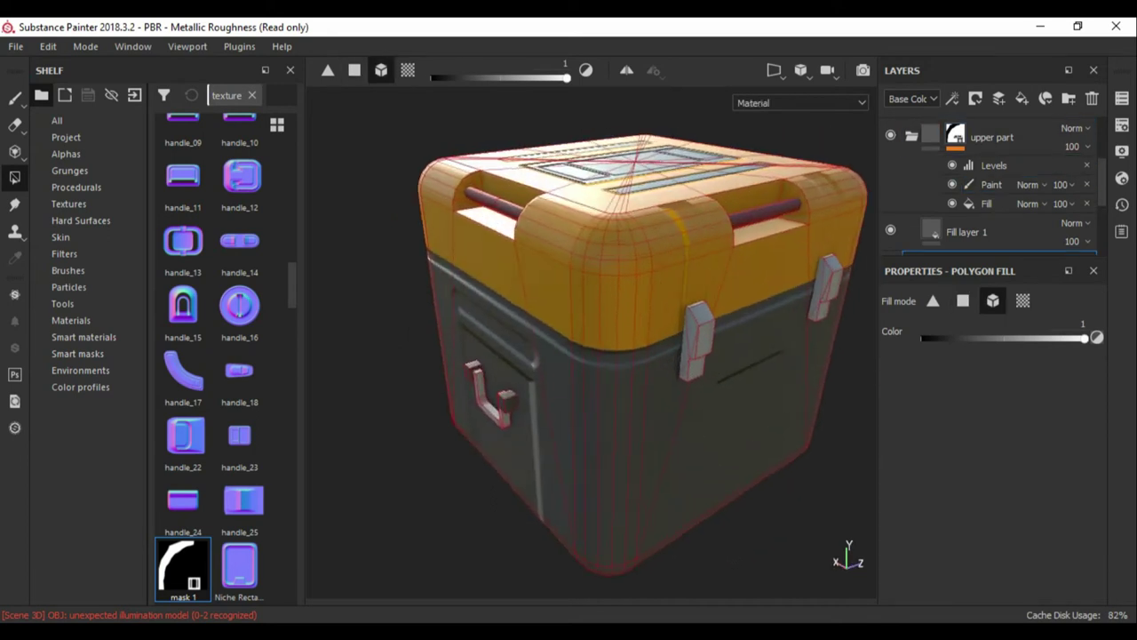
left_click_drag(533, 356, 622, 337, "alt")
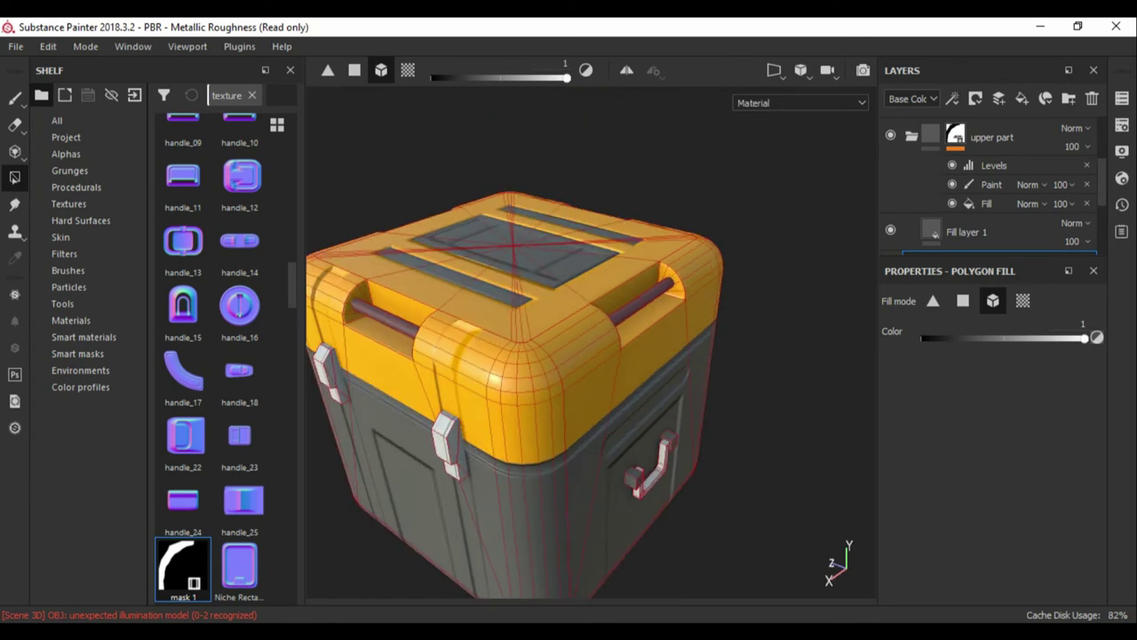
left_click_drag(533, 355, 604, 346, "alt")
Rename Fill layer 1 to 'base'.
double_click(966, 232)
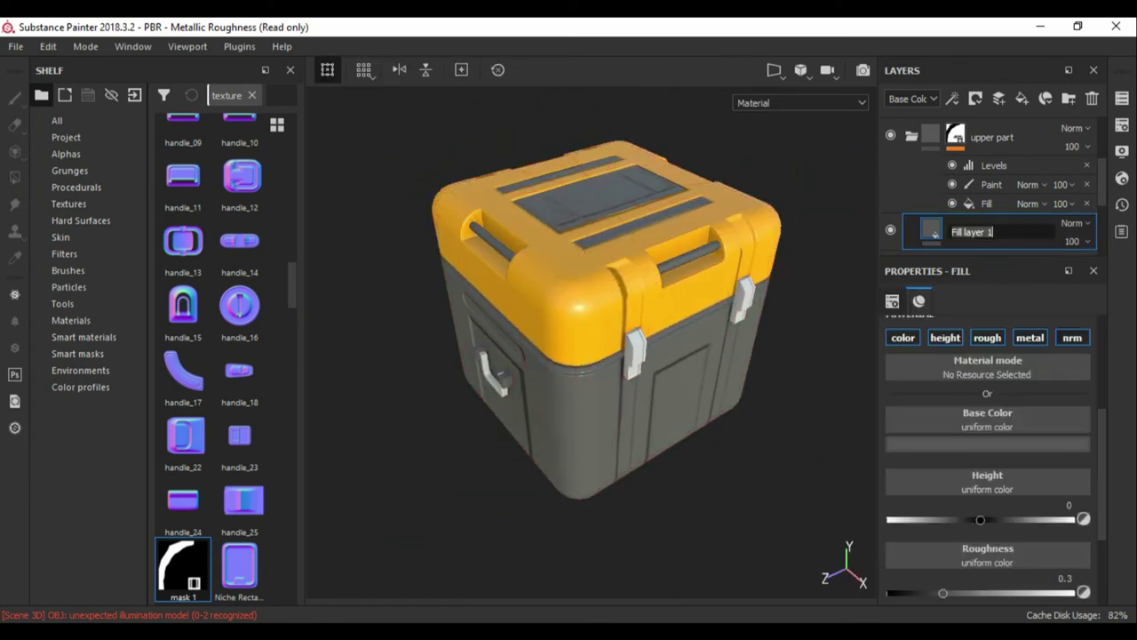
type("base")
key("Return")
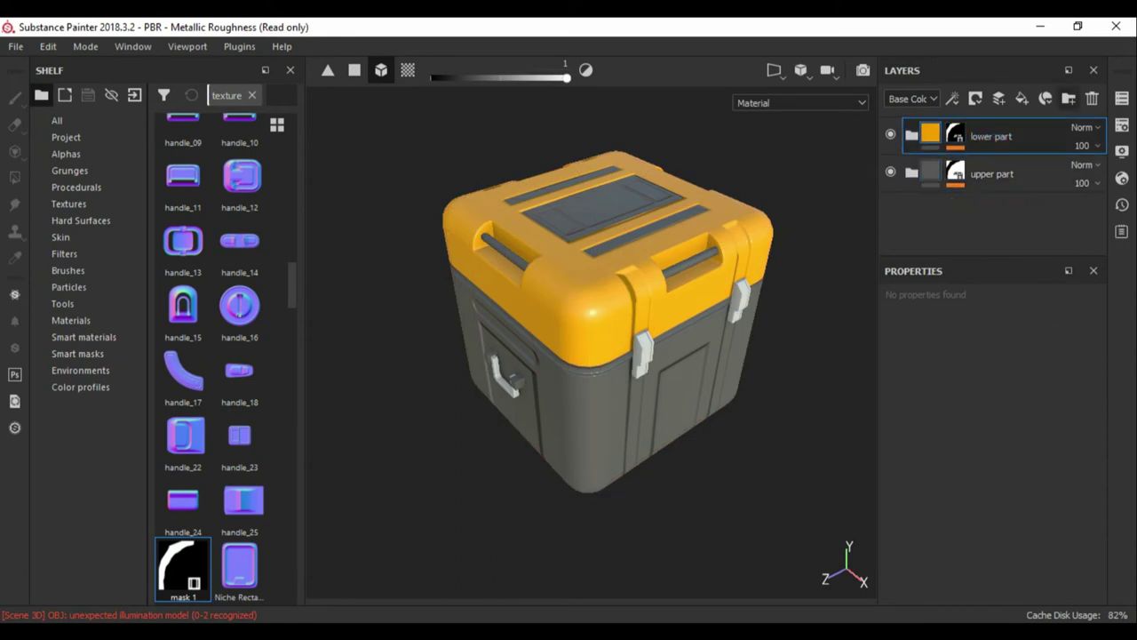
Add an accessories folder containing a base fill layer set to black.
left_click(1069, 99)
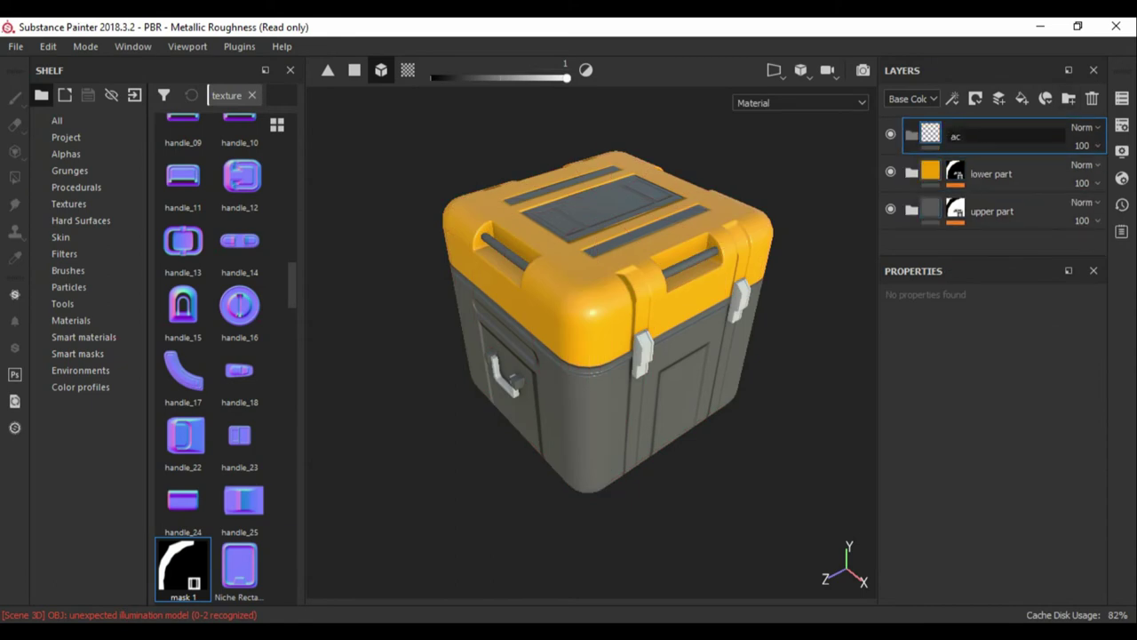
type("accessories")
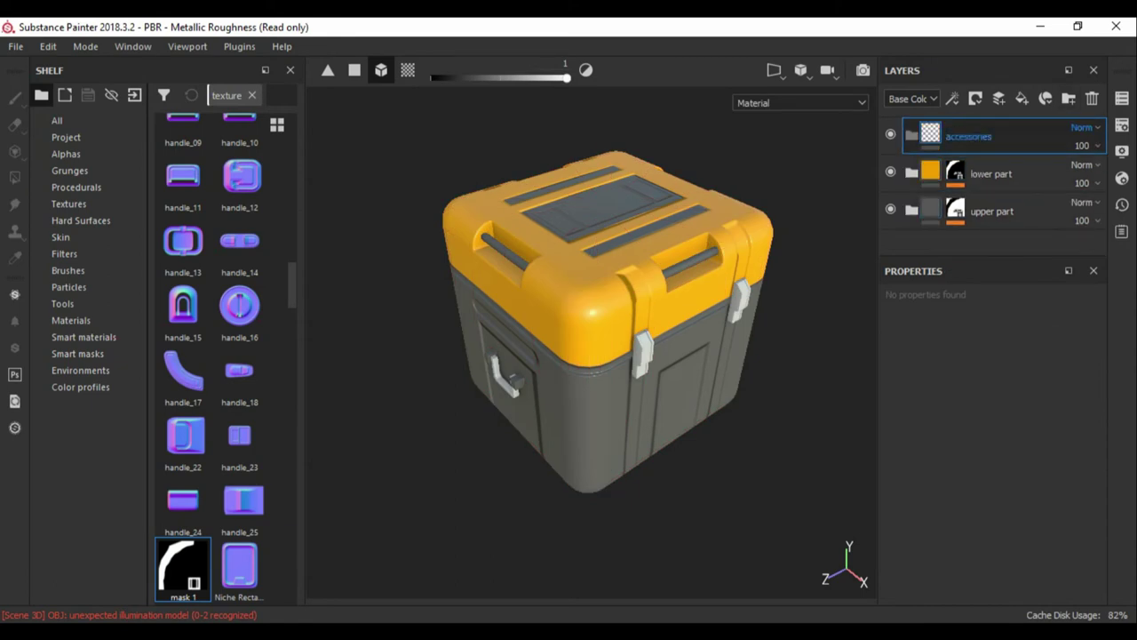
left_click_drag(591, 338, 577, 320, "alt")
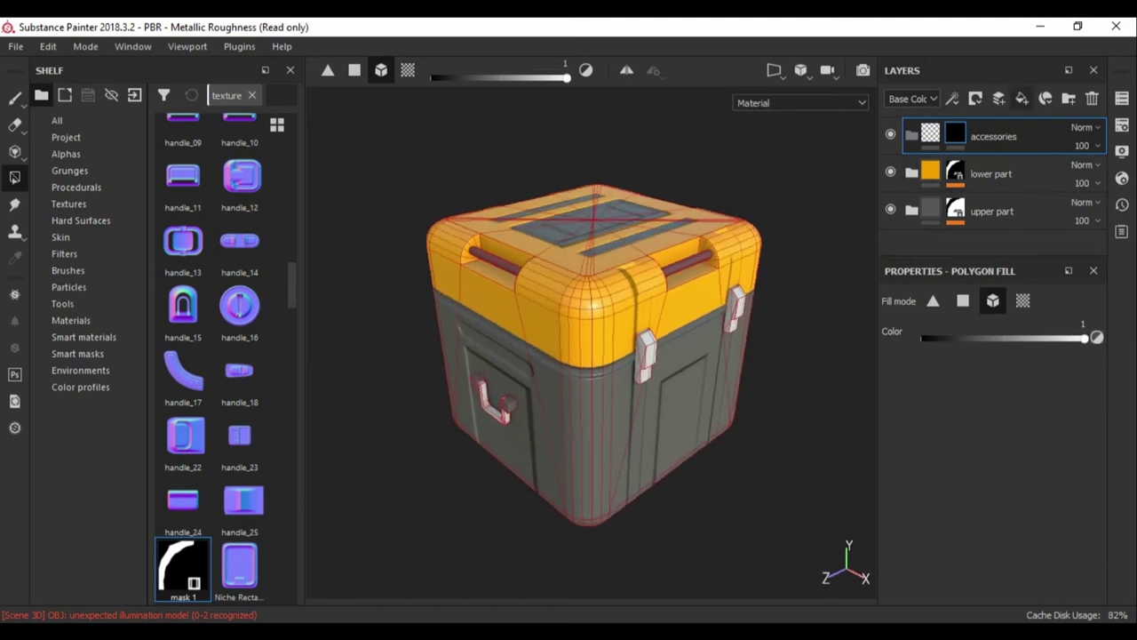
left_click(1022, 99)
left_click(987, 443)
left_click(942, 427)
Select the accessories mask, orbit over the crate's top, then select the upper part mask.
left_click(955, 133)
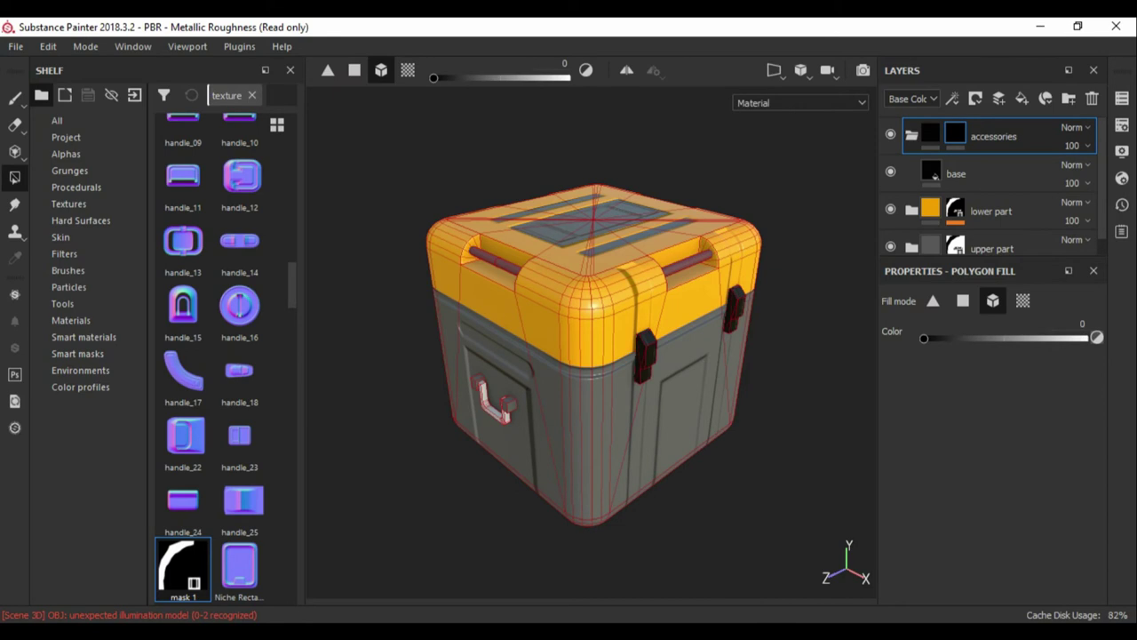
left_click_drag(568, 356, 640, 382, "alt")
left_click_drag(569, 356, 675, 320, "alt")
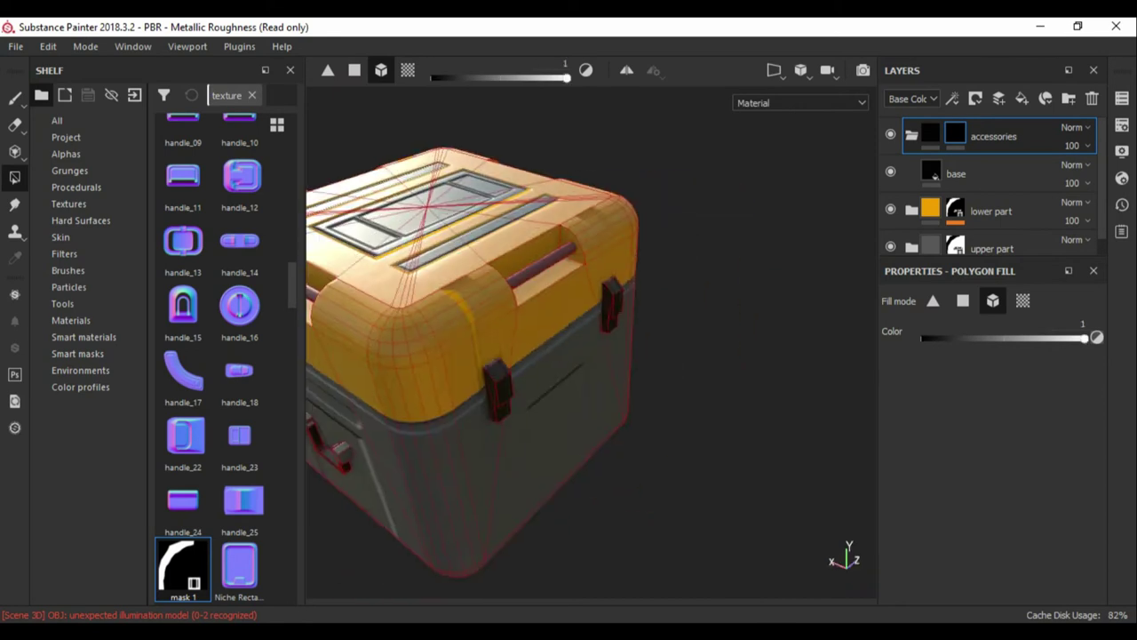
left_click(955, 247, "alt")
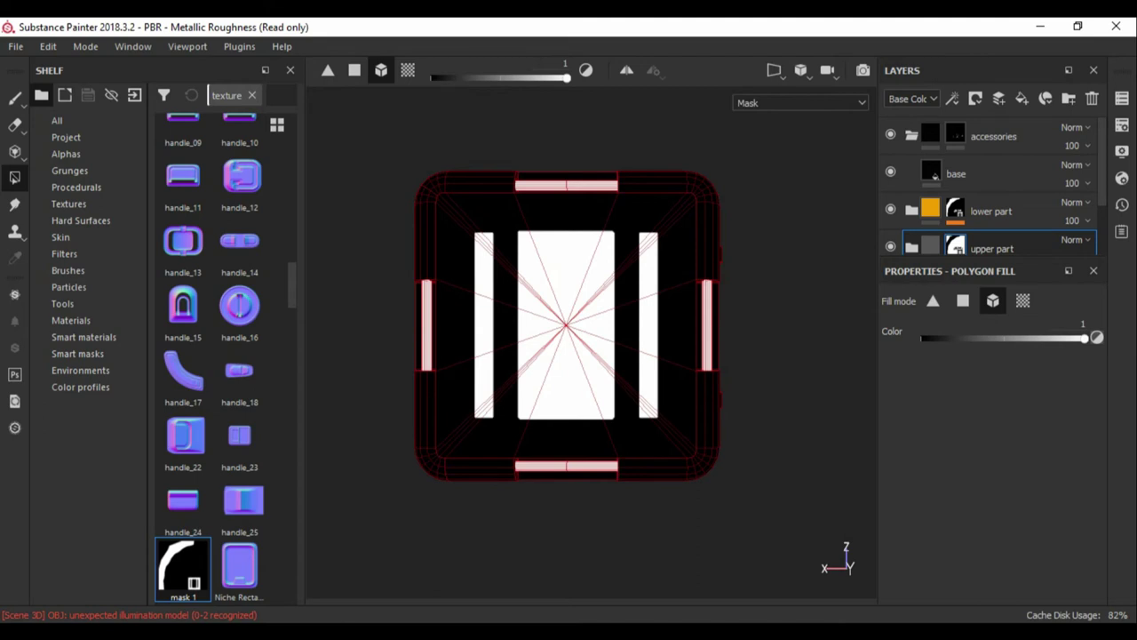
Select the paint layer in upper part's mask and set a hard brush of size 37.9.
left_click(911, 247)
mouse_move(955, 180)
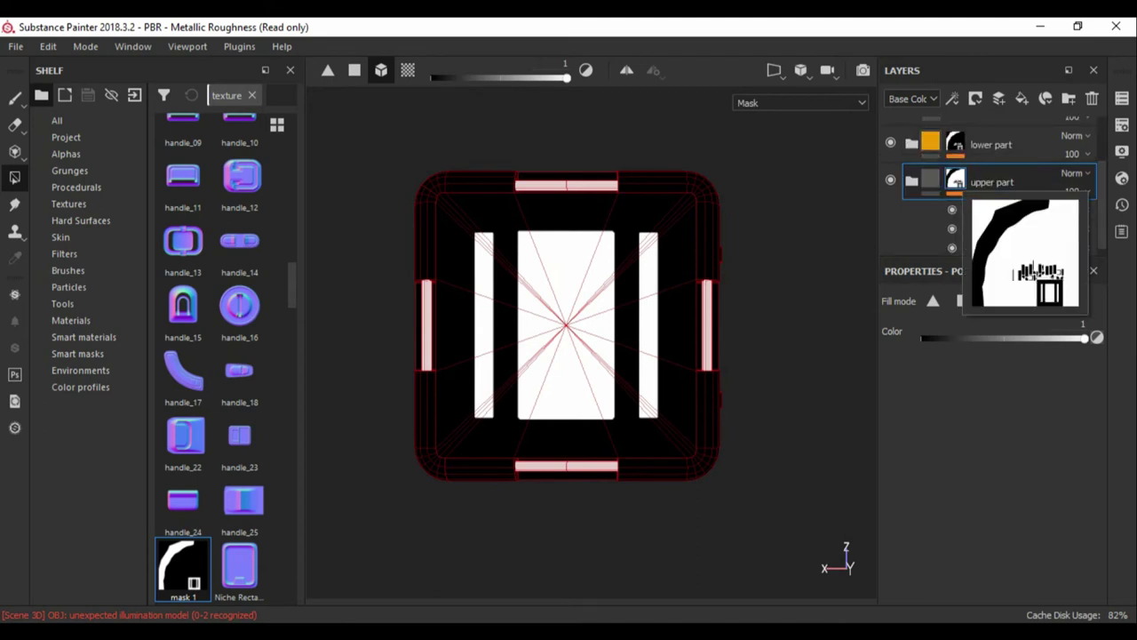
left_click(991, 229)
key("1")
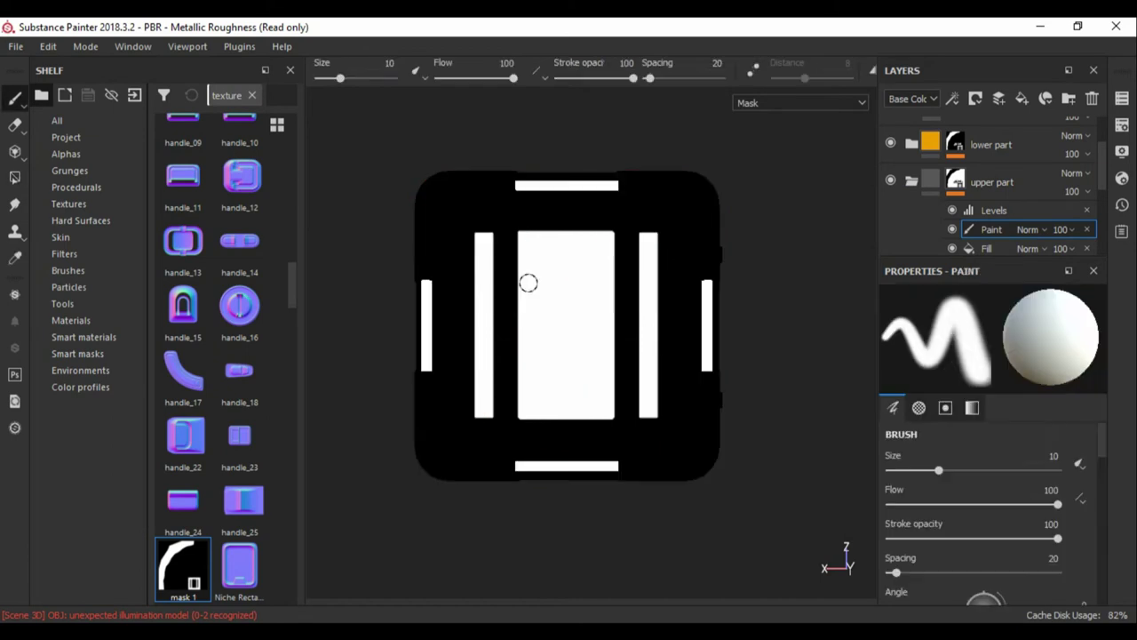
right_click_drag(491, 246, 533, 246, "ctrl")
left_click_drag(505, 338, 512, 342, "ctrl")
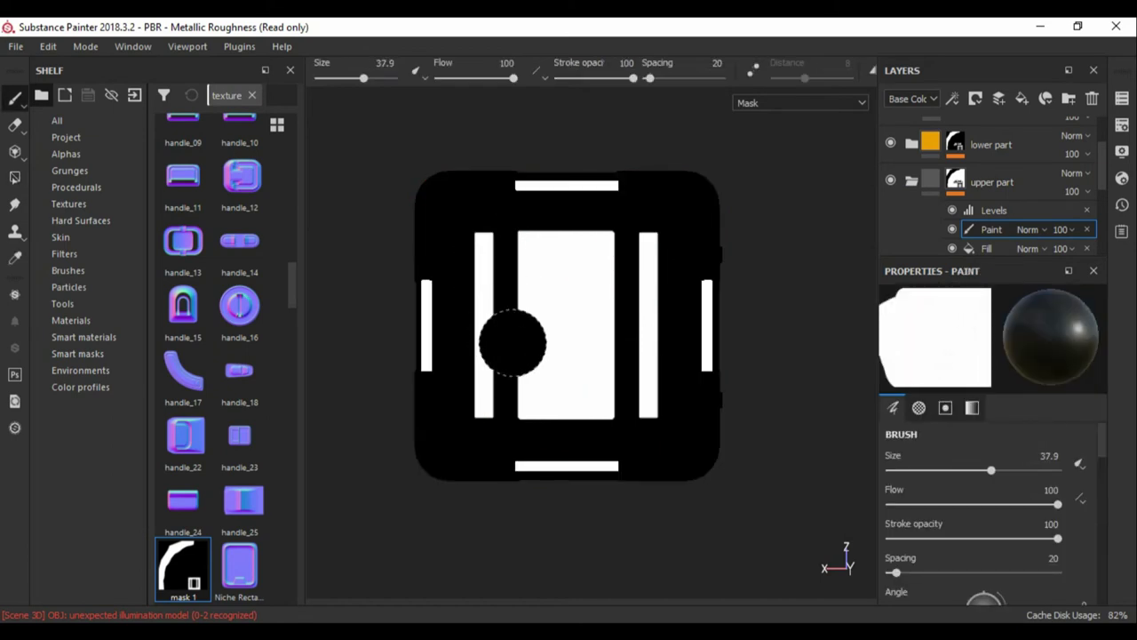
Paint black over the lid's left bar, centre rectangle and right bar in the mask.
left_click_drag(484, 391, 496, 315)
mouse_move(545, 245)
left_mouse_down()
mouse_move(635, 394)
mouse_move(594, 340)
left_mouse_up()
left_click_drag(749, 388, 569, 355, "alt")
left_click(991, 181)
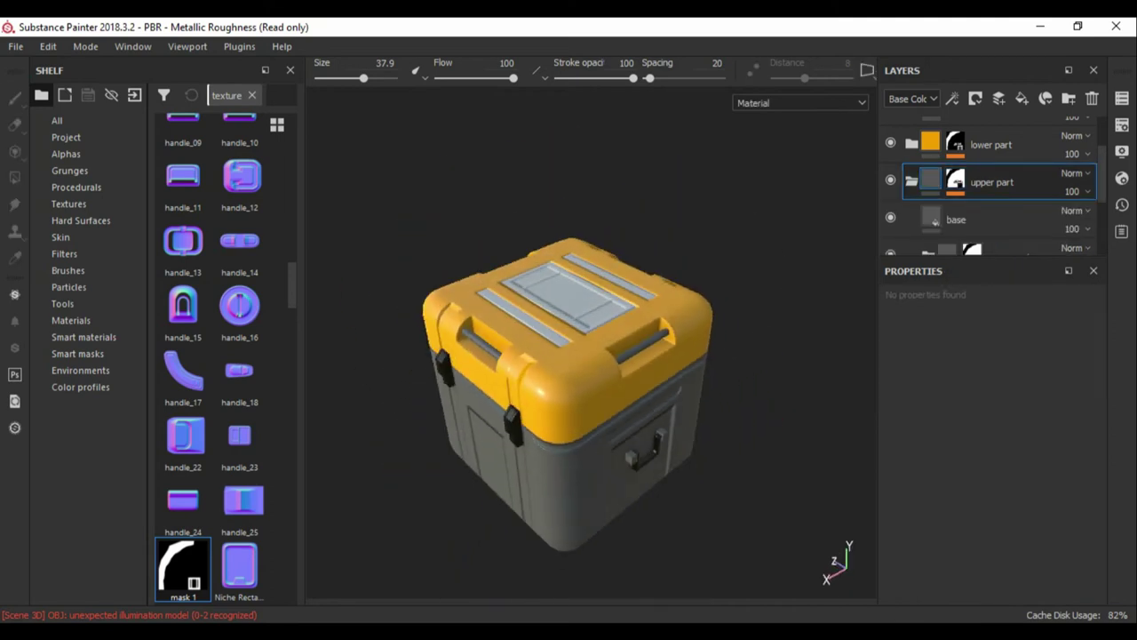
scroll(995, 186, "up", 2)
Add a bump_win folder with a black mask.
left_click(994, 136)
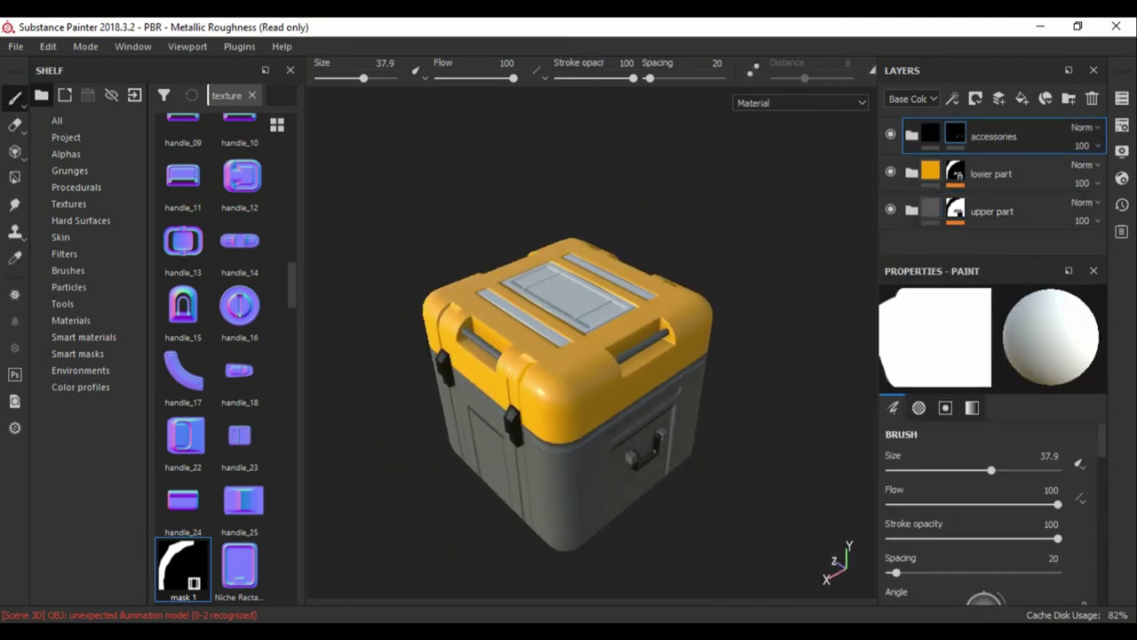
left_click_drag(582, 257, 592, 286, "alt")
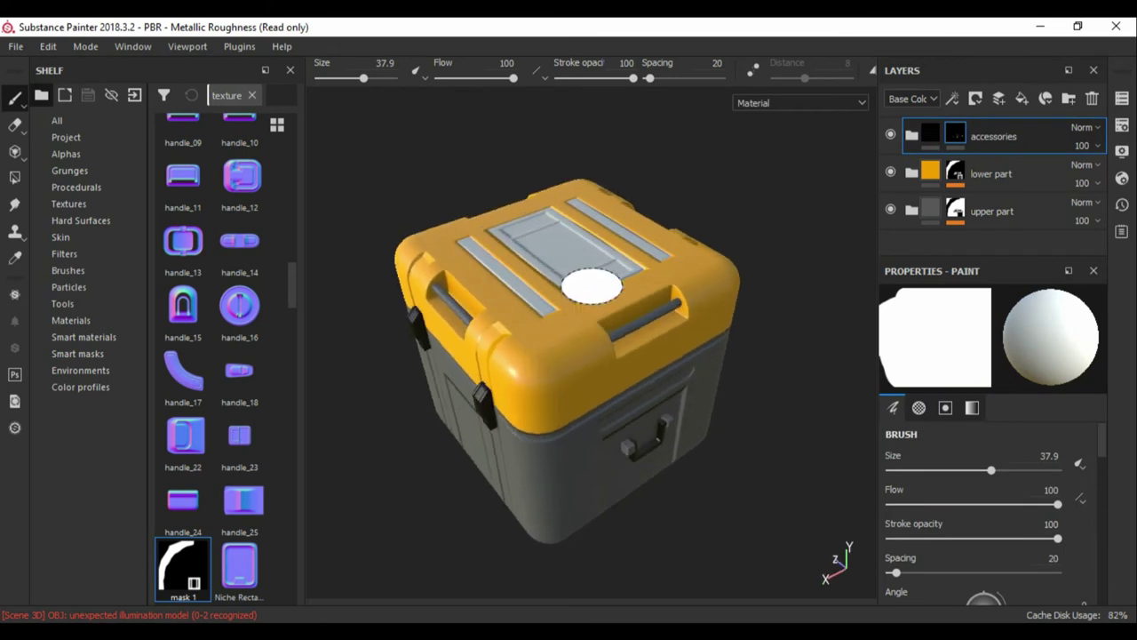
left_click(1069, 98)
type("bump_win")
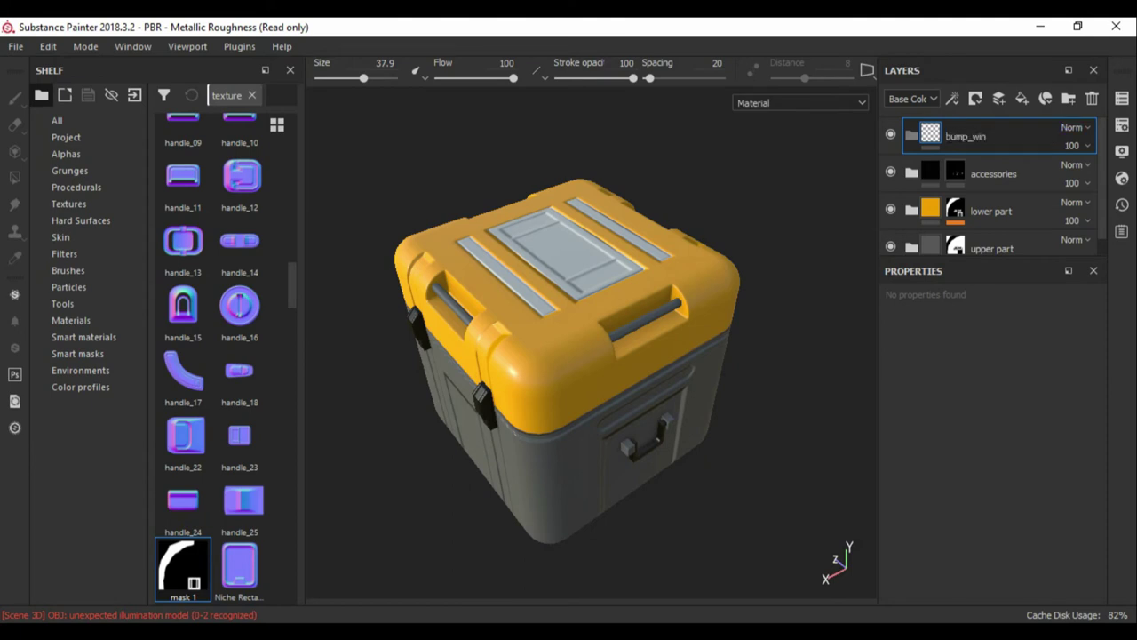
right_click(924, 142)
left_click(955, 157)
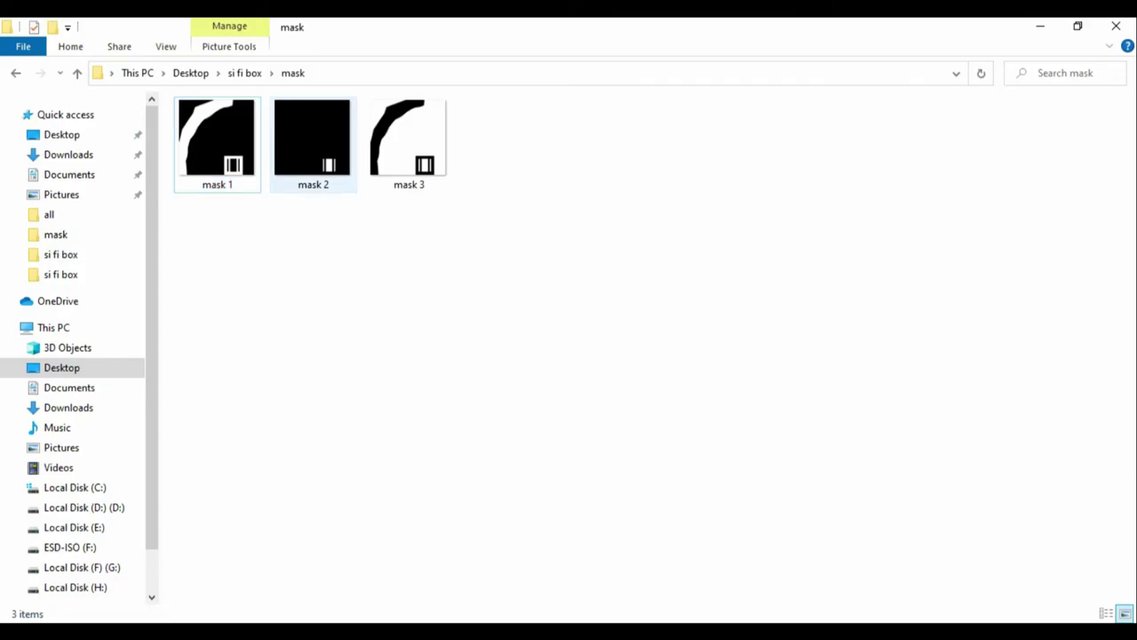
Import mask 2.png as a texture and use it as the fill of bump_win's mask.
left_click_drag(312, 142, 254, 355)
left_click(781, 155)
left_click(820, 220)
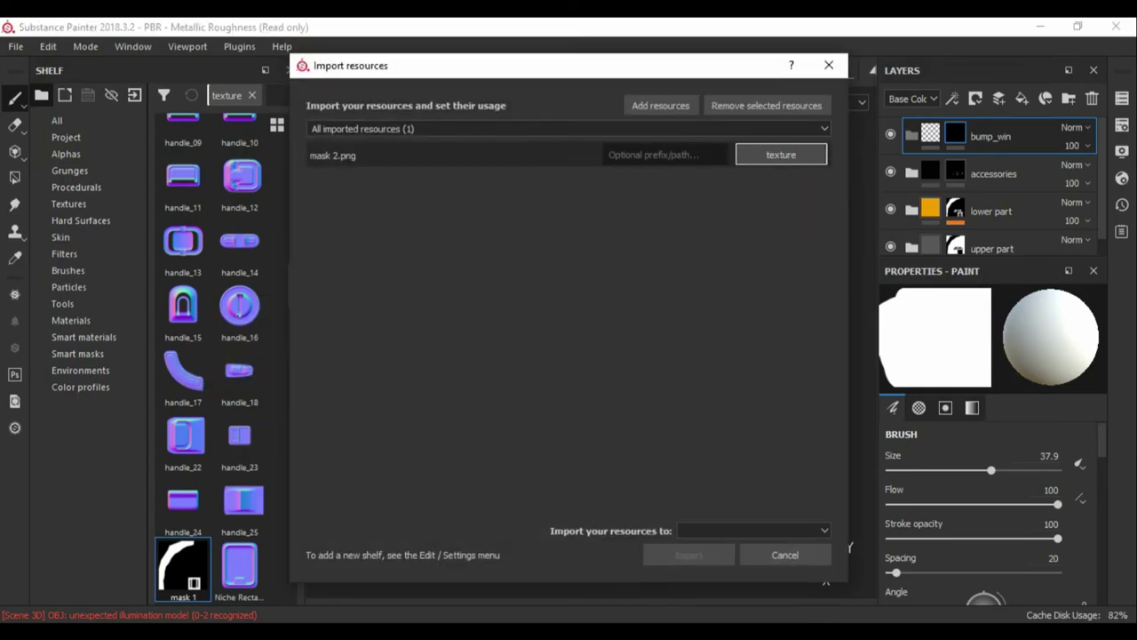
left_click(689, 555)
right_click(943, 133)
left_click(977, 170)
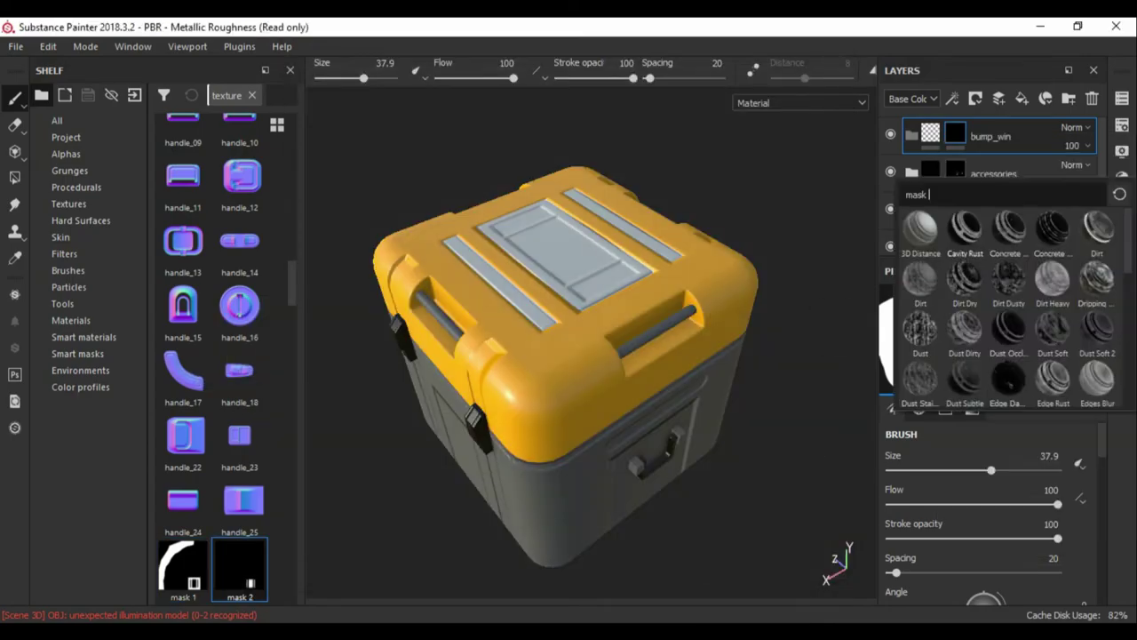
left_click(964, 325)
Add a fill layer and set the base layer's colour to white.
left_click(1022, 98)
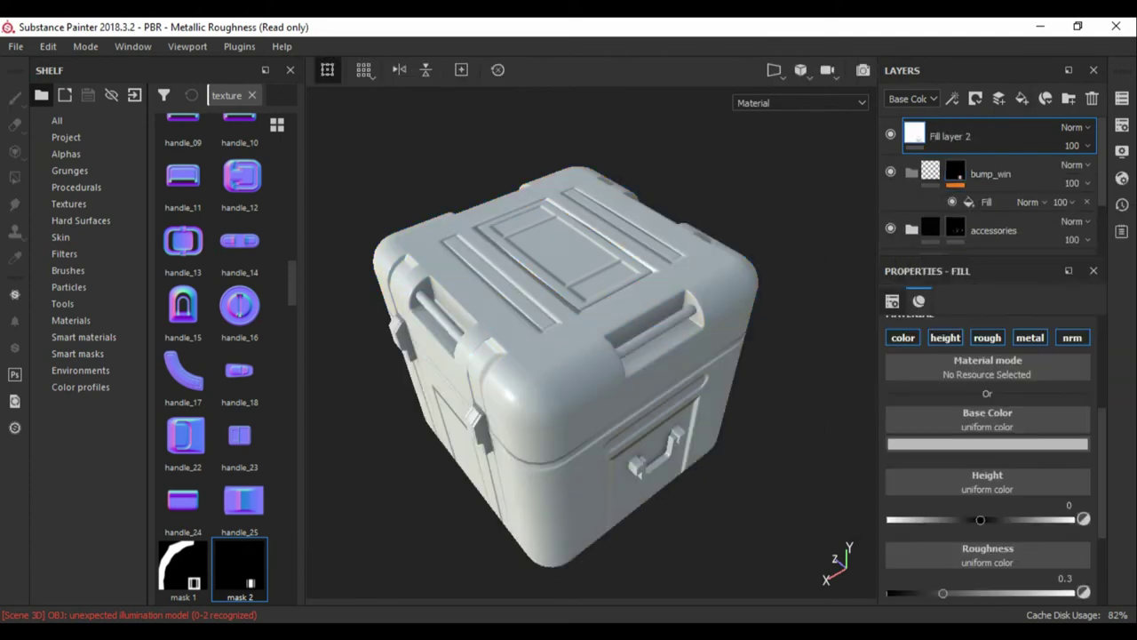
left_click(987, 445)
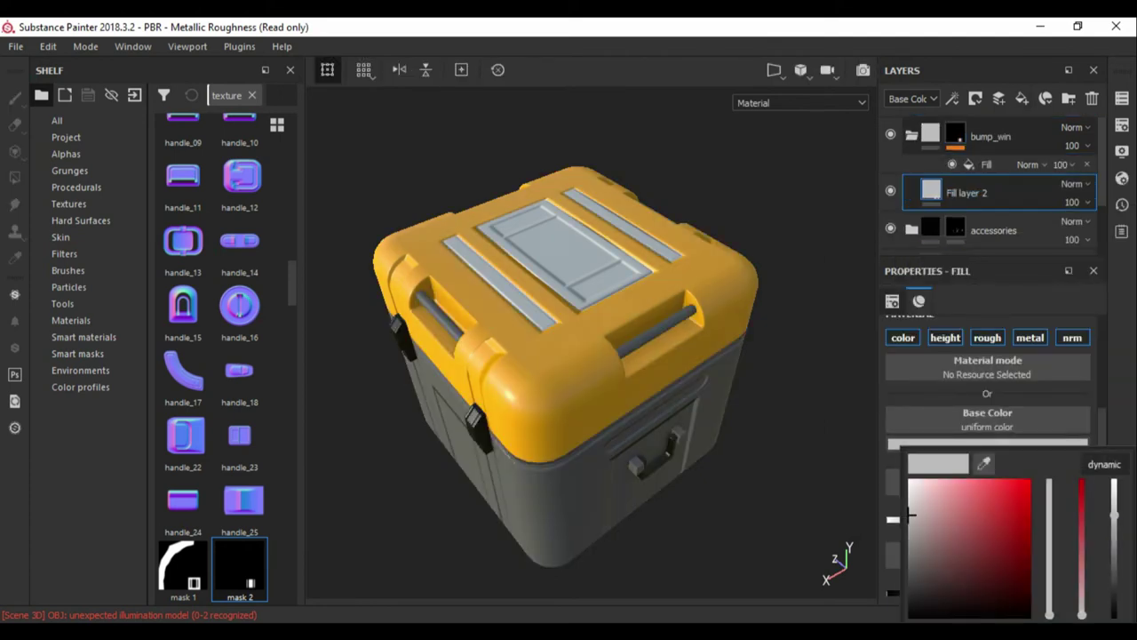
left_click_drag(569, 355, 622, 320, "alt")
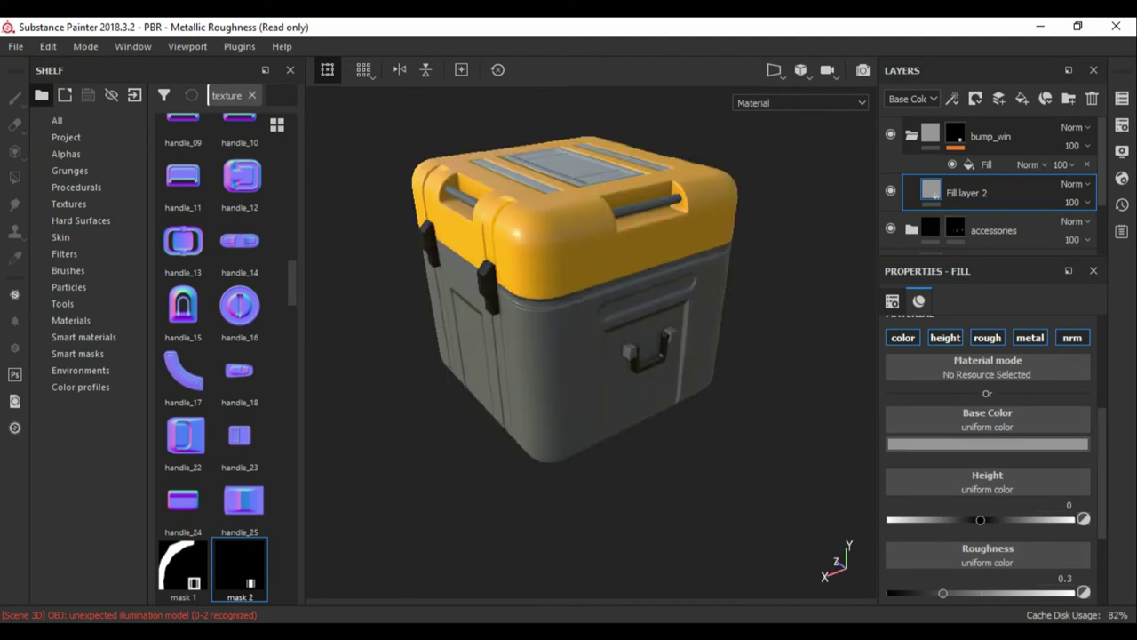
scroll(934, 193, "down", 2)
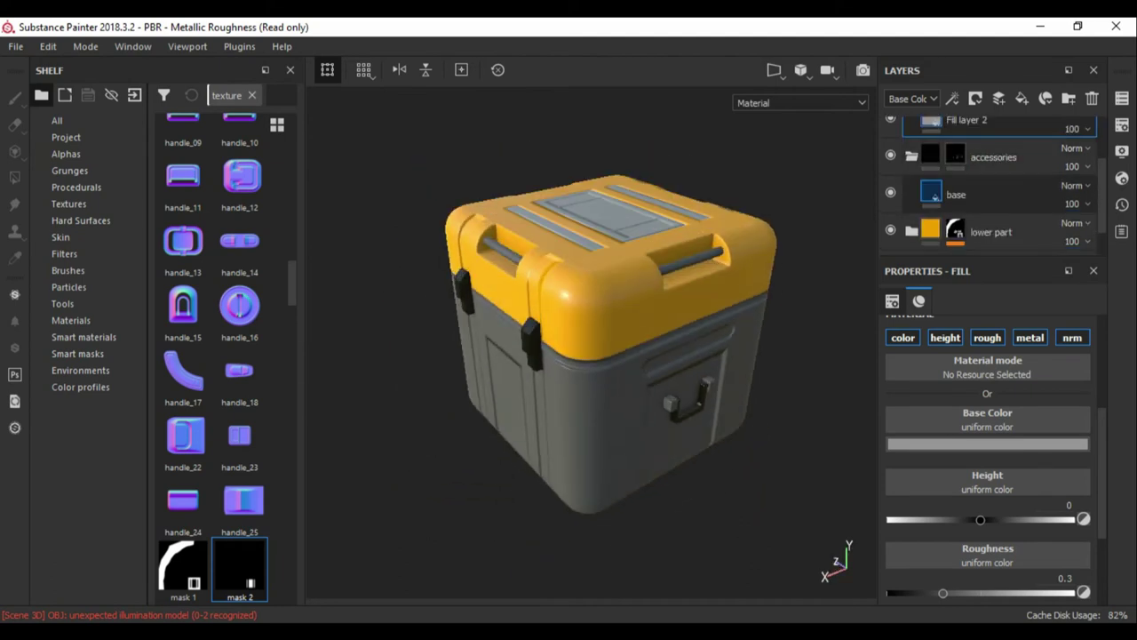
left_click(934, 197)
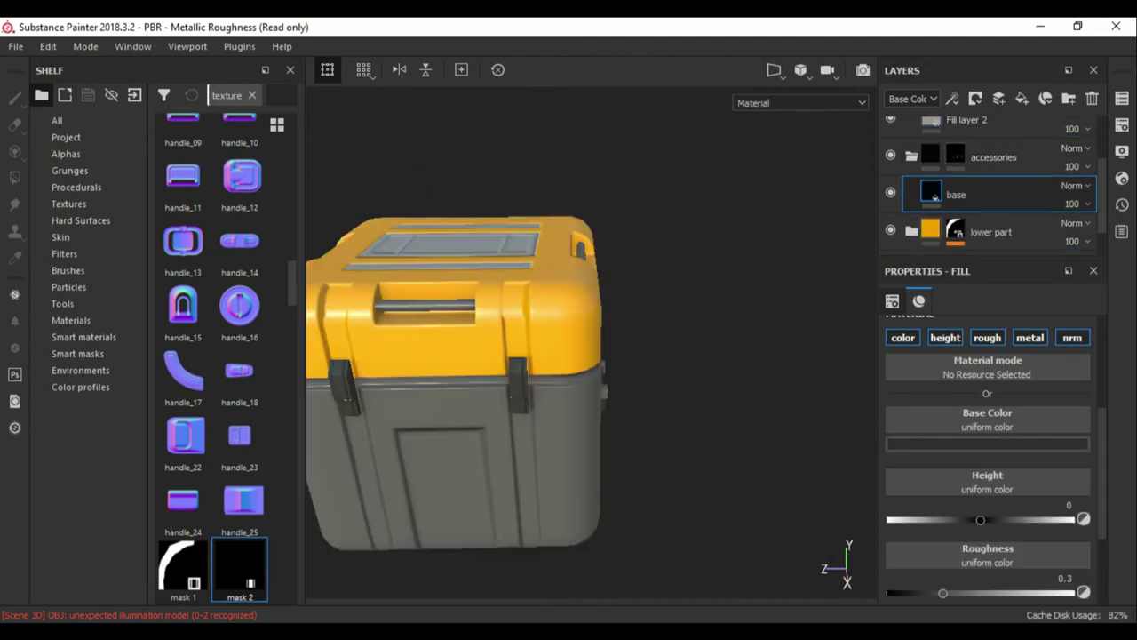
left_click_drag(568, 355, 498, 338, "alt")
Delete the stray base layer.
left_click_drag(568, 355, 622, 391, "alt")
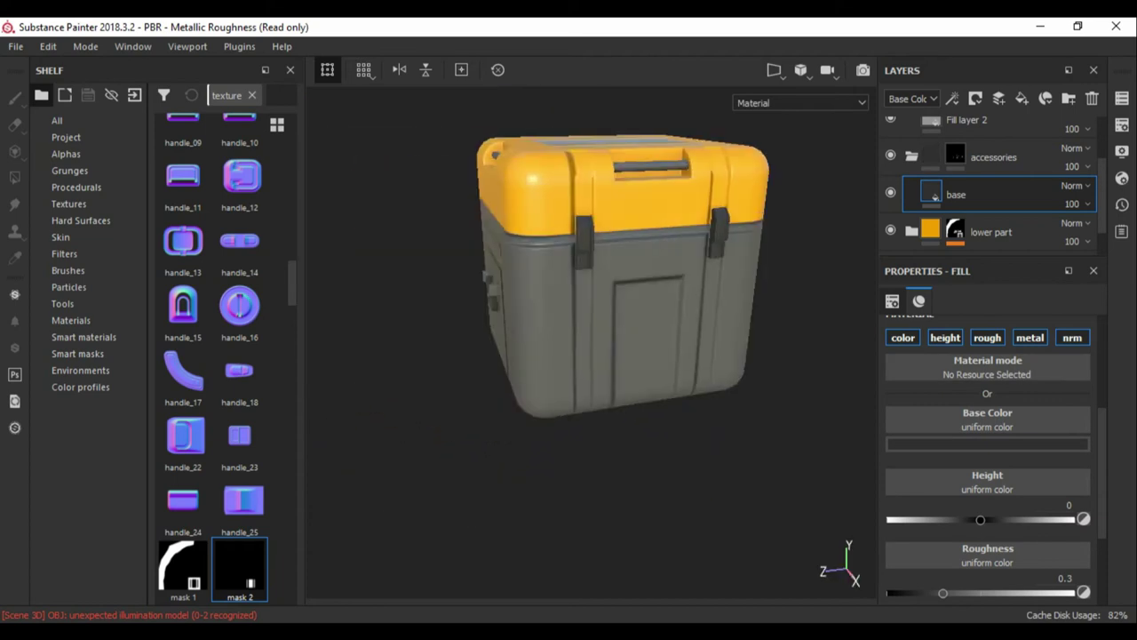
mouse_move(569, 355)
left_mouse_down("alt")
mouse_move(515, 355)
mouse_move(569, 409)
left_mouse_up("alt")
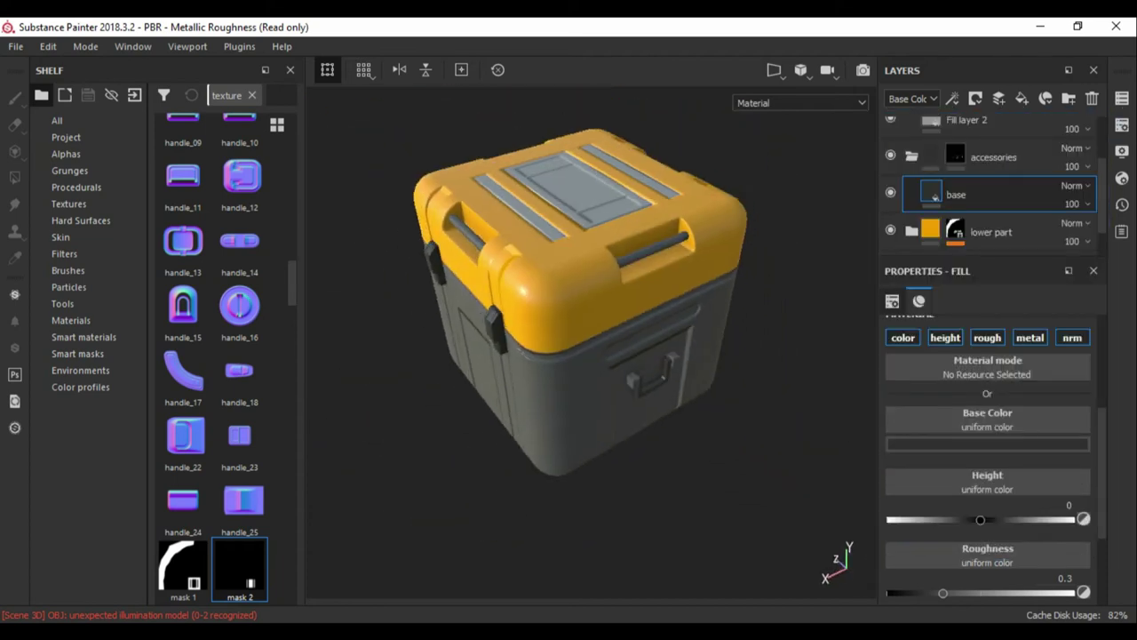
middle_click_drag(605, 373, 604, 357, "alt")
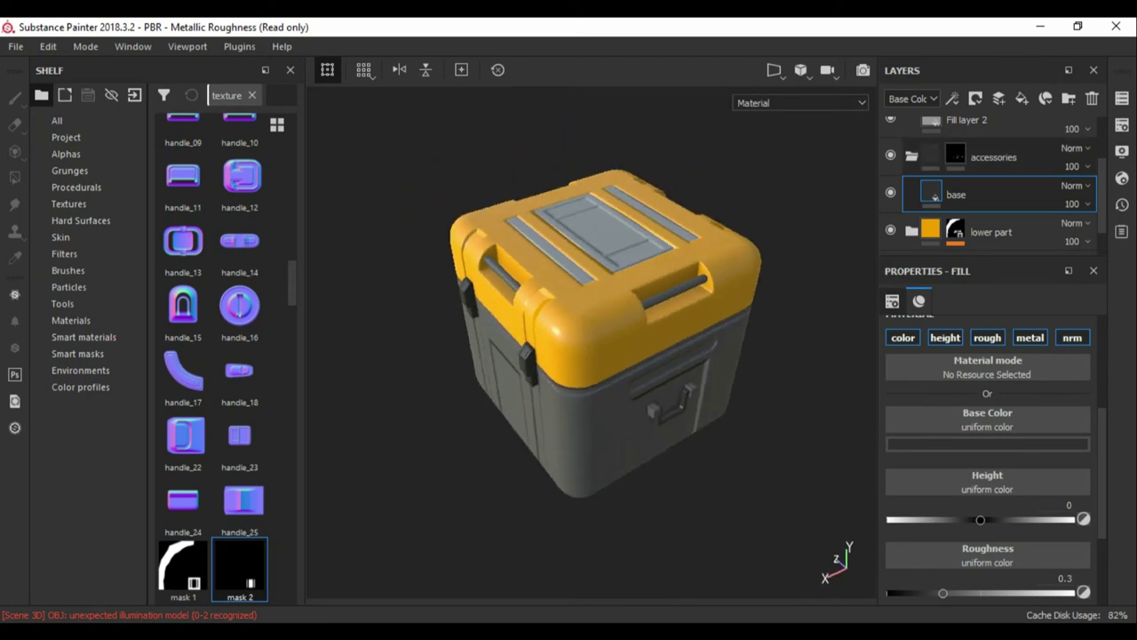
left_click_drag(568, 355, 533, 391, "alt")
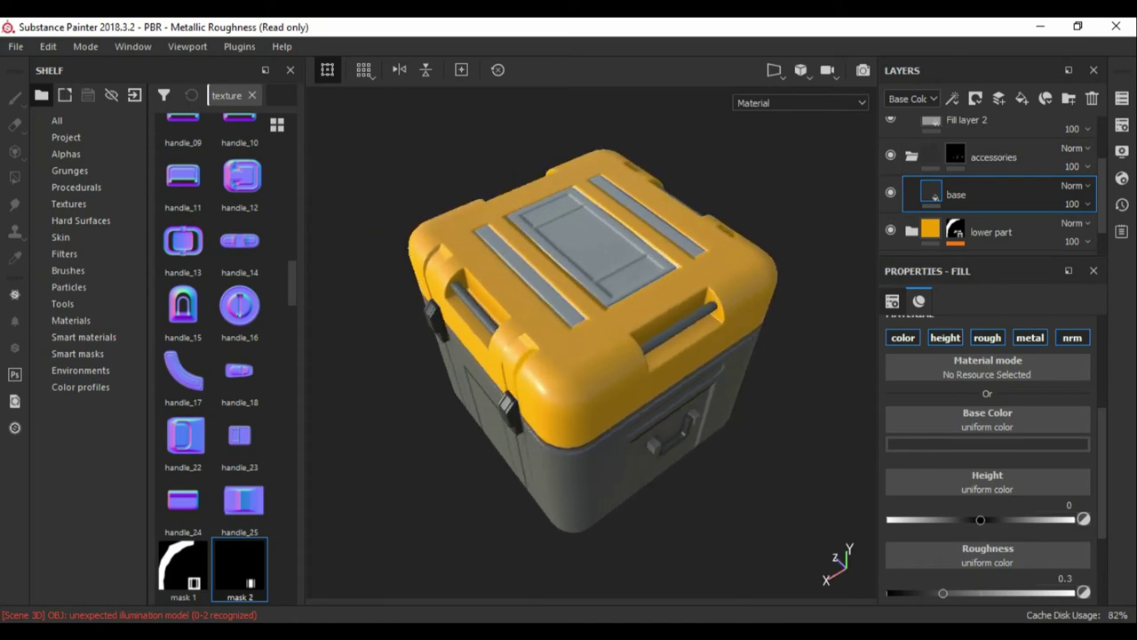
key("Delete")
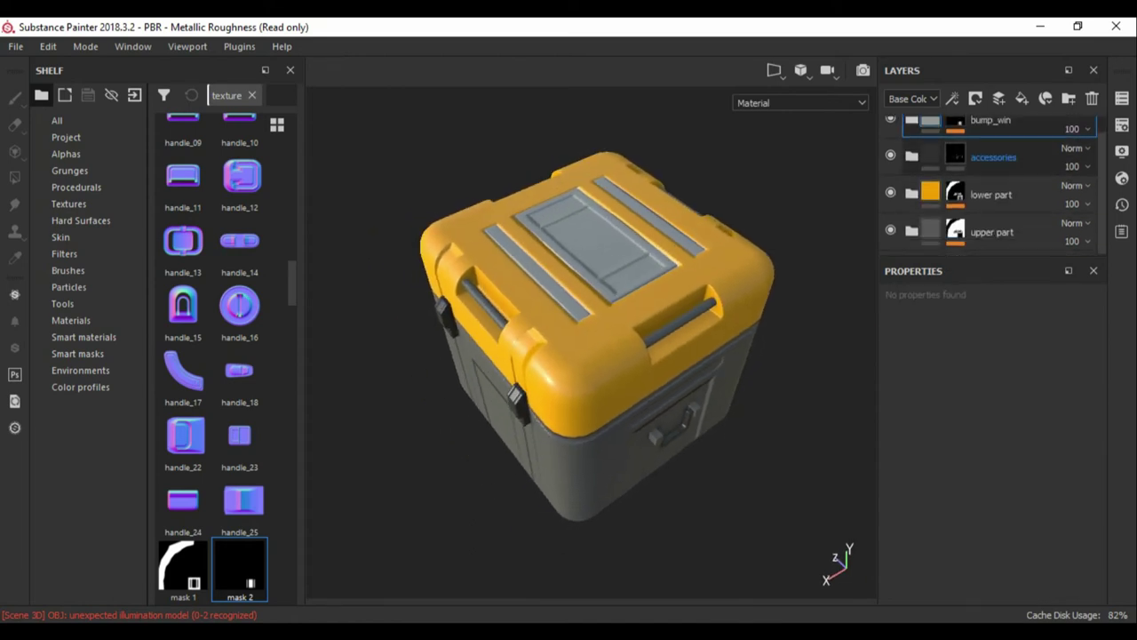
Inspect the crate's front with orange lid restored, then add another fill layer.
mouse_move(586, 355)
left_mouse_down("alt")
mouse_move(497, 356)
mouse_move(604, 355)
left_mouse_up("alt")
scroll(596, 356, "up", 2)
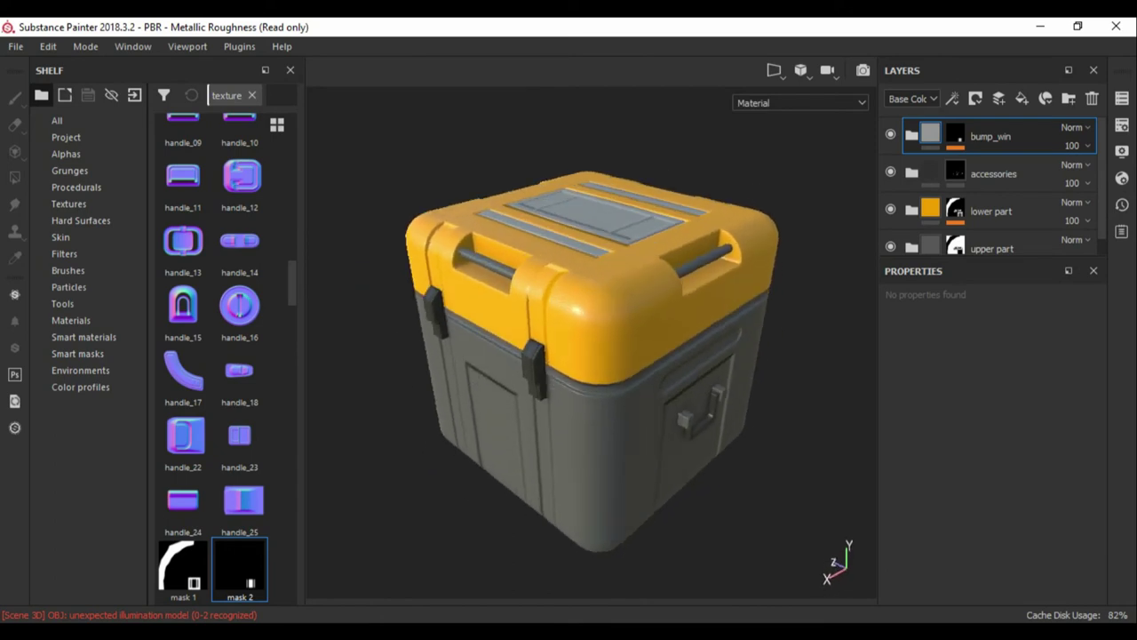
left_click_drag(587, 355, 551, 363, "alt")
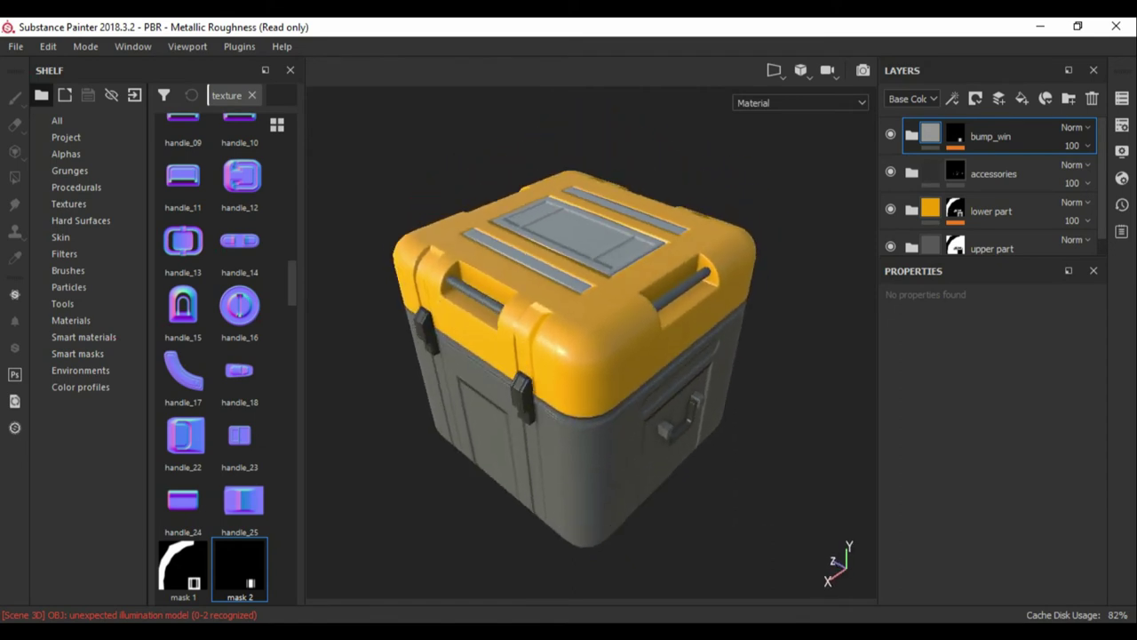
left_click_drag(551, 362, 525, 368, "alt")
scroll(995, 187, "down", 1)
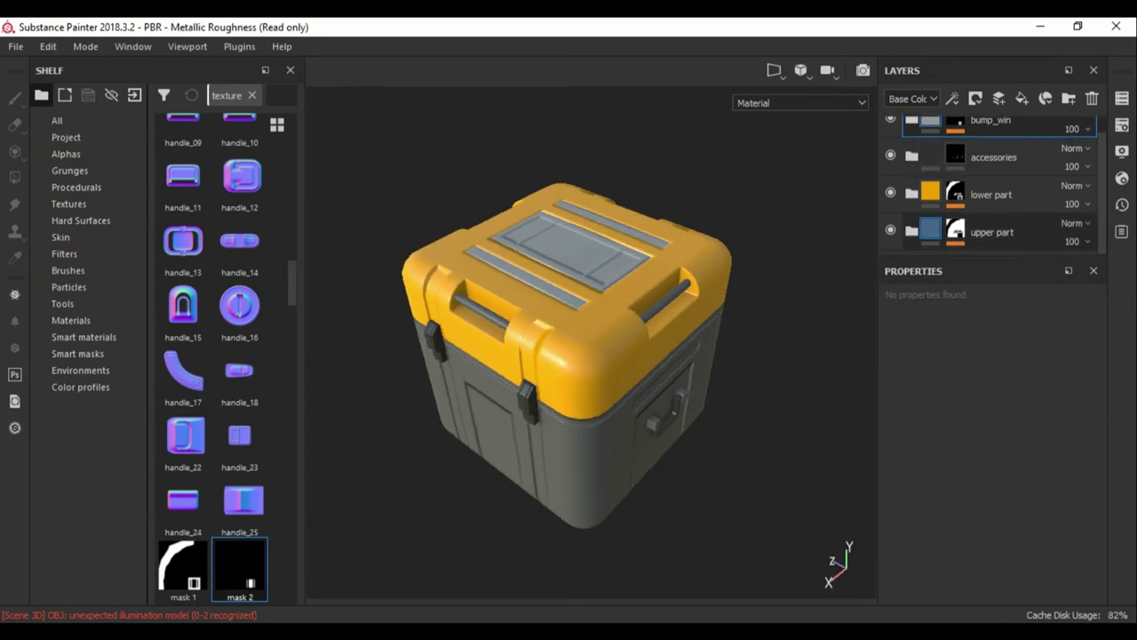
left_click(1022, 98)
Select the base fill in bump_win and preview the crate in the Iray renderer.
left_click(995, 240)
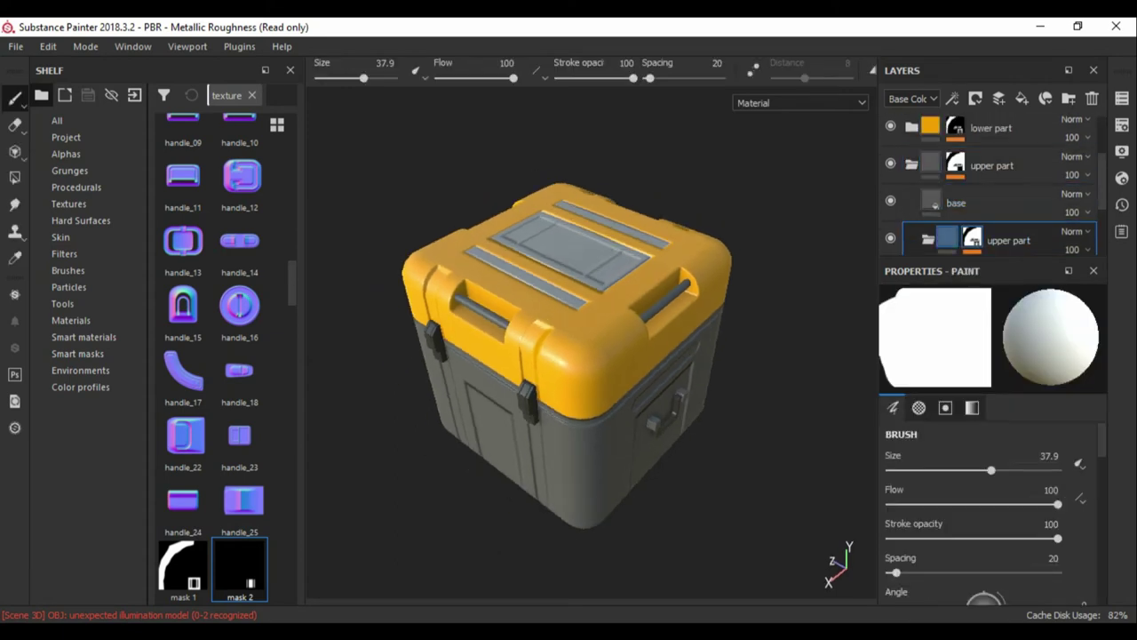
scroll(995, 187, "up", 1)
left_click(956, 232)
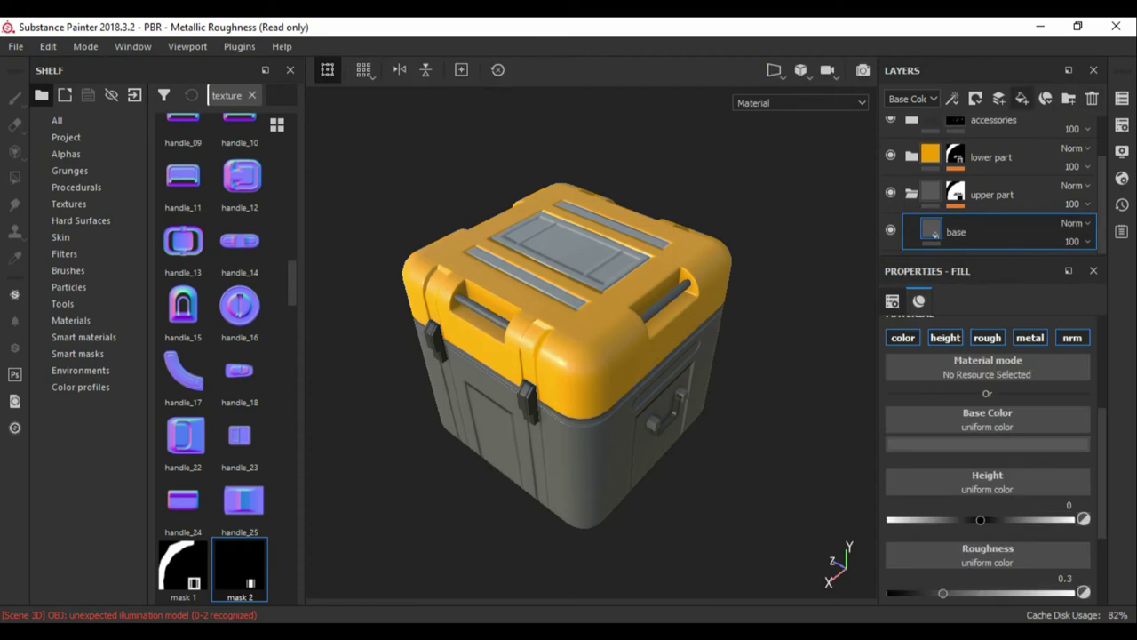
double_click(956, 232)
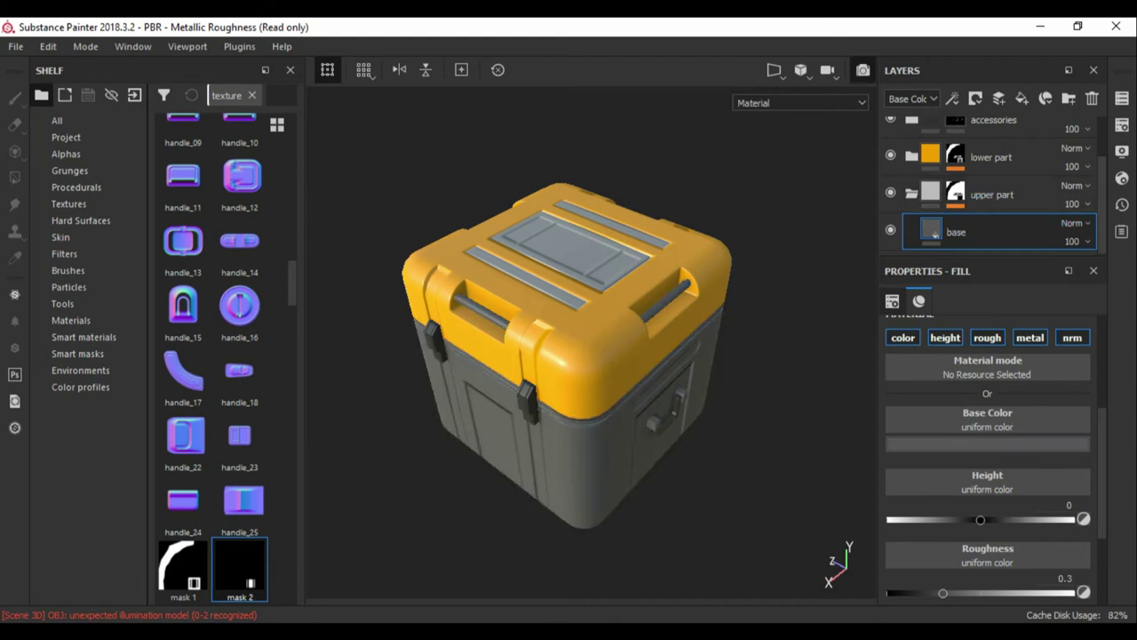
key("F10")
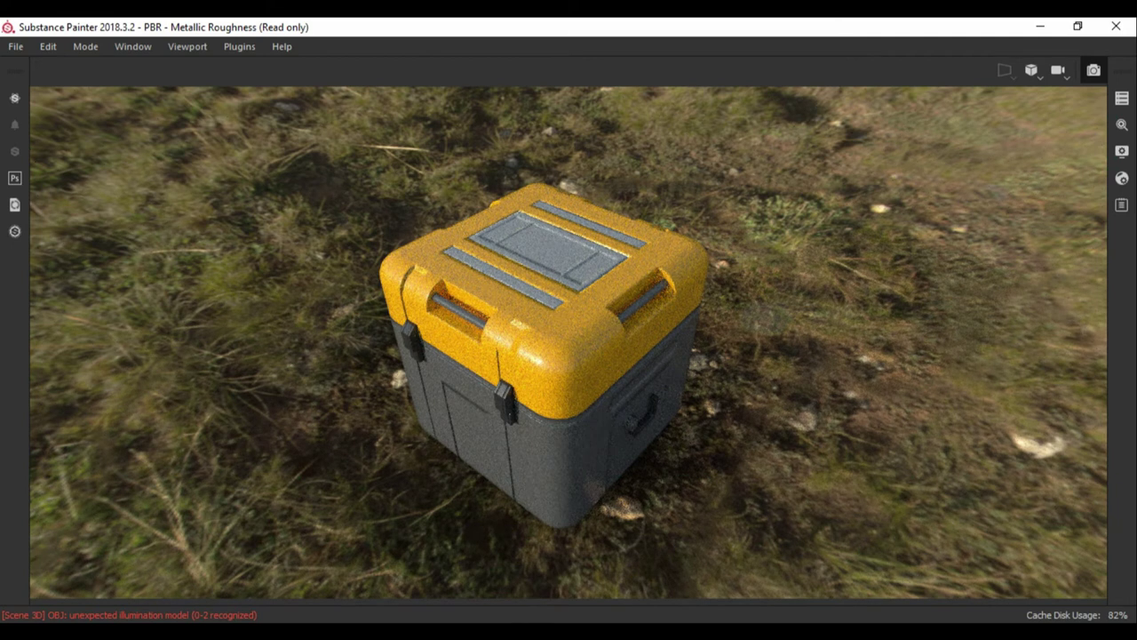
key("F9")
Set the base fill to light grey with roughness 0.2133.
left_click_drag(569, 267, 569, 355, "alt")
scroll(986, 186, "up", 2)
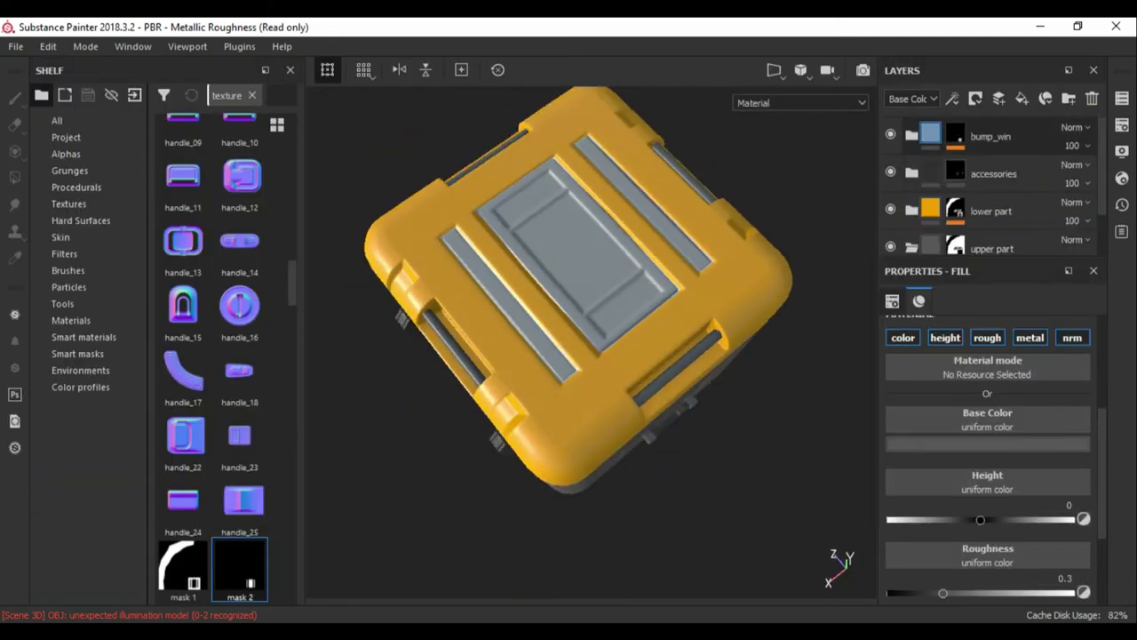
scroll(986, 444, "down", 2)
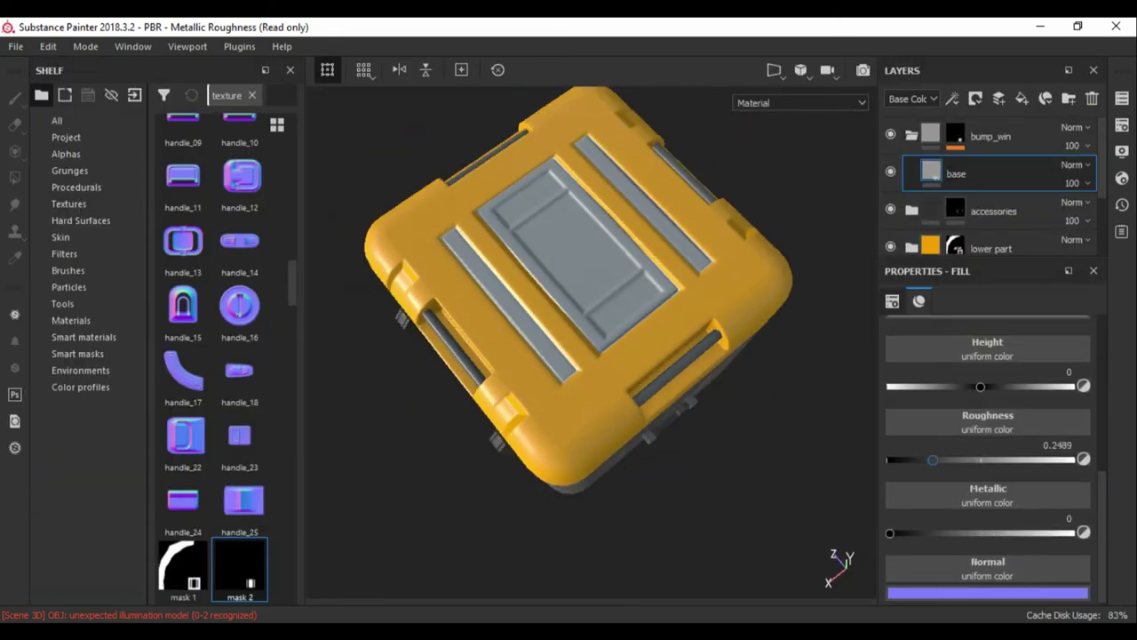
left_click_drag(569, 356, 569, 293, "alt")
scroll(986, 399, "up", 1)
left_click(987, 378)
mouse_move(586, 338)
left_mouse_down("alt")
mouse_move(587, 284)
mouse_move(551, 320)
mouse_move(568, 311)
mouse_move(569, 329)
left_mouse_up("alt")
Check the bump_win mask on the crate, collapse the folder, and preview in Iray.
left_click(955, 135)
left_click(955, 135, "alt")
left_click(930, 135)
left_click(912, 135)
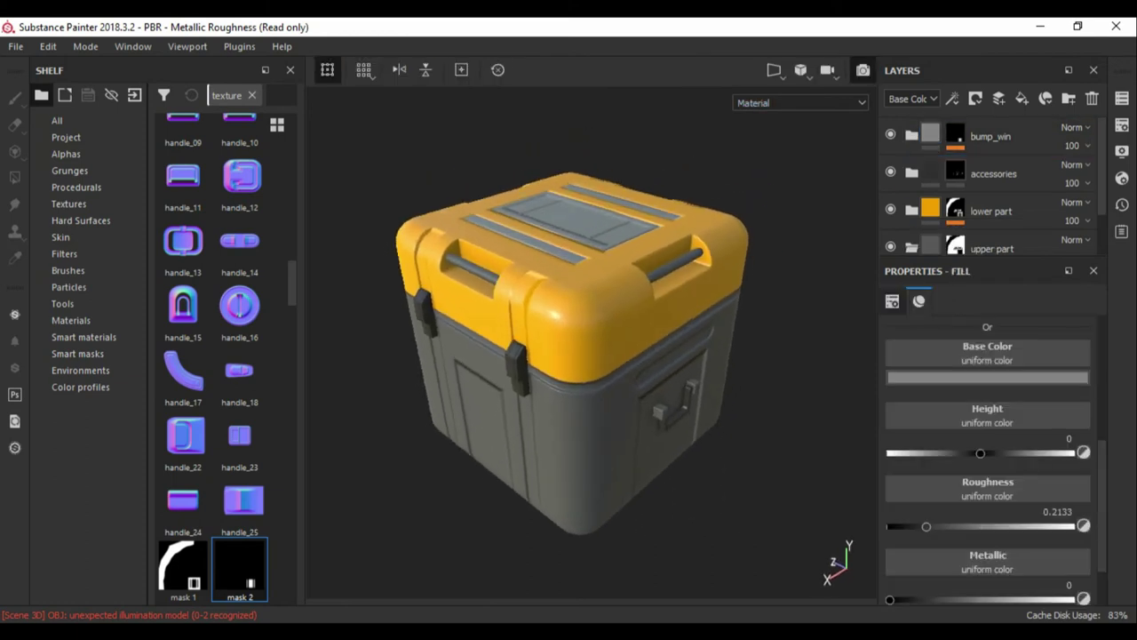
key("F10")
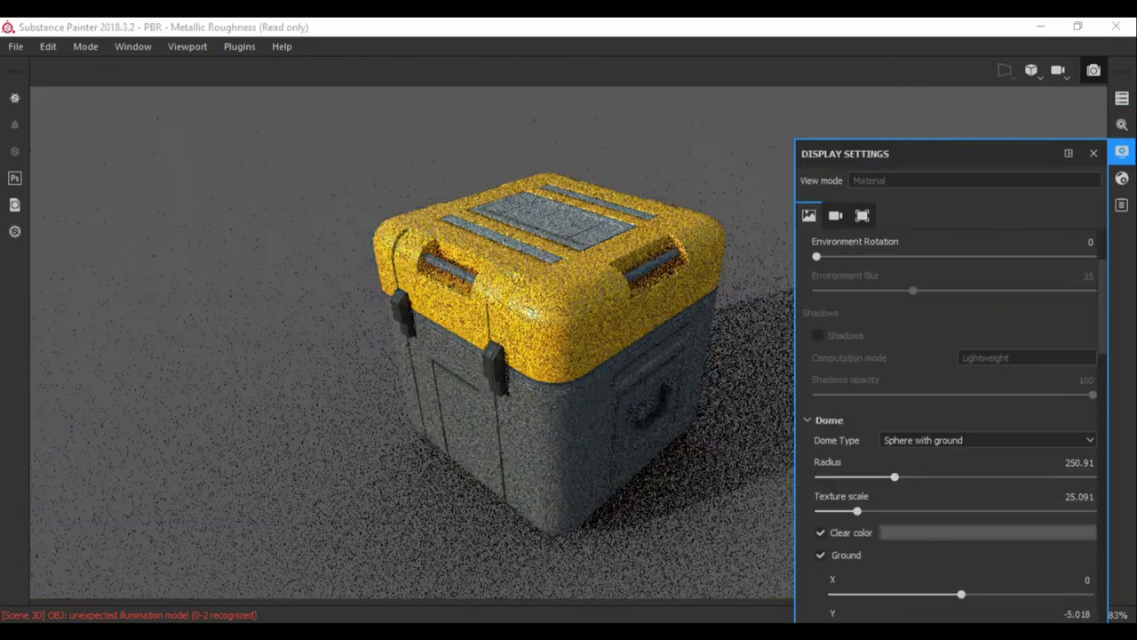
key("F10")
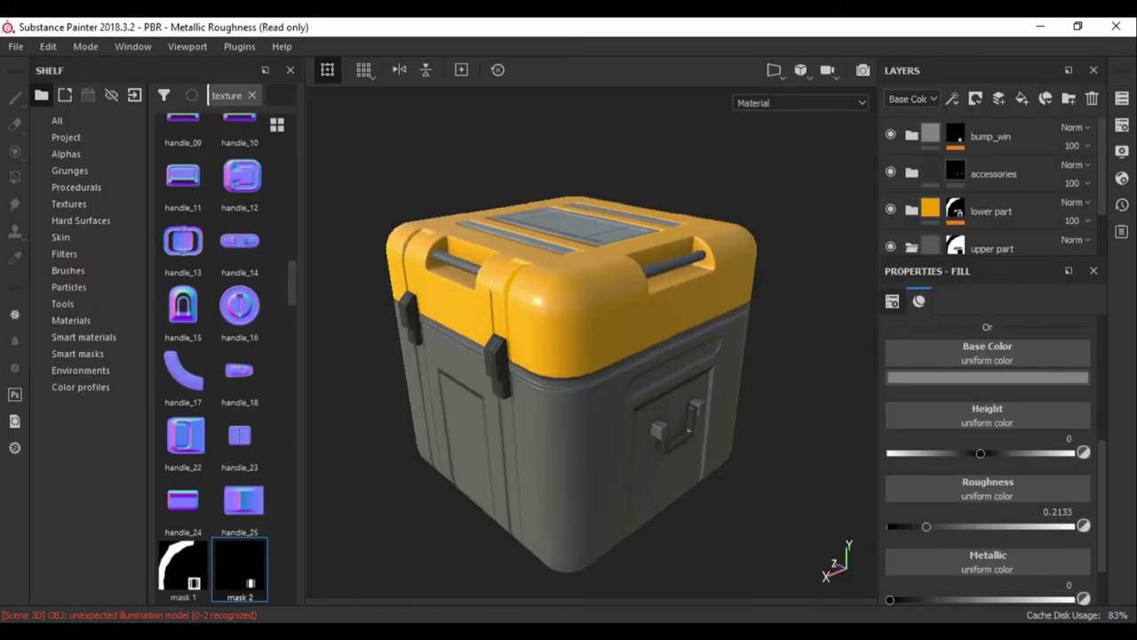
Shift the lid fill's base colour from orange to yellow and preview the crate in Iray.
left_click(987, 377)
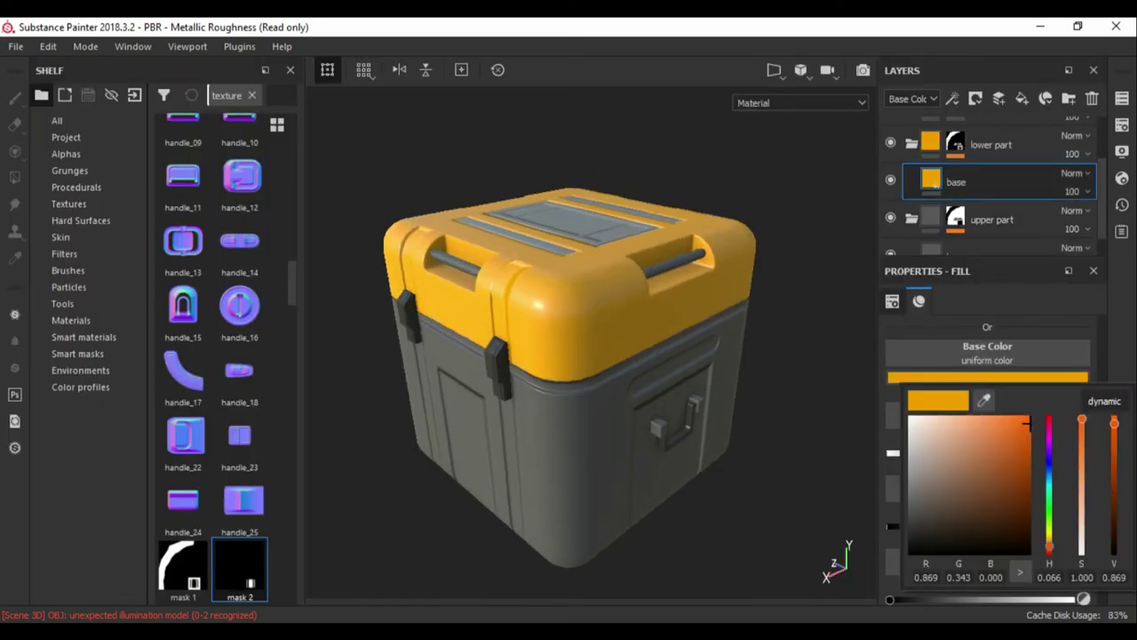
left_click_drag(1050, 547, 1049, 543)
left_click_drag(569, 356, 551, 382, "alt")
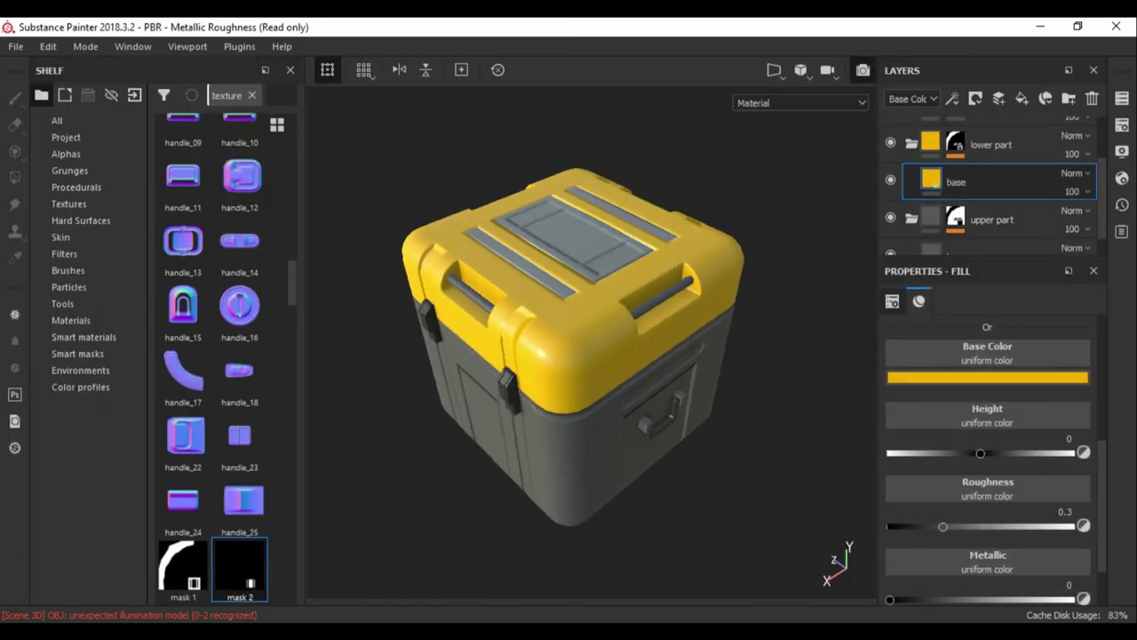
key("F10")
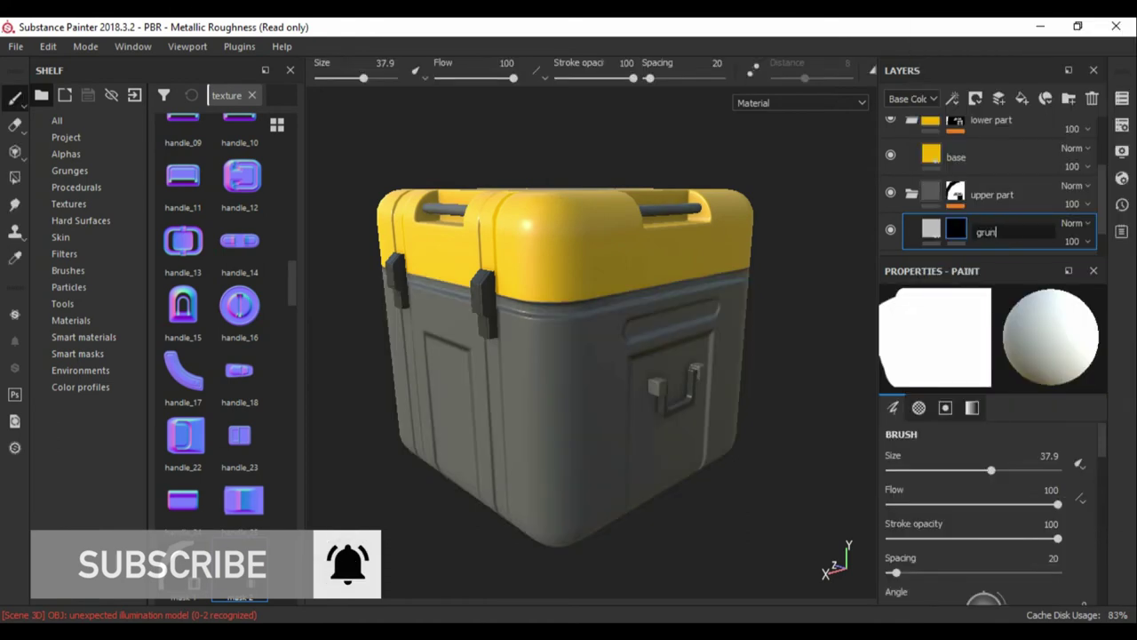
Add a Fill effect to the grunge layer's mask using a texture from the Grunges shelf.
left_click_drag(559, 279, 573, 269, "alt")
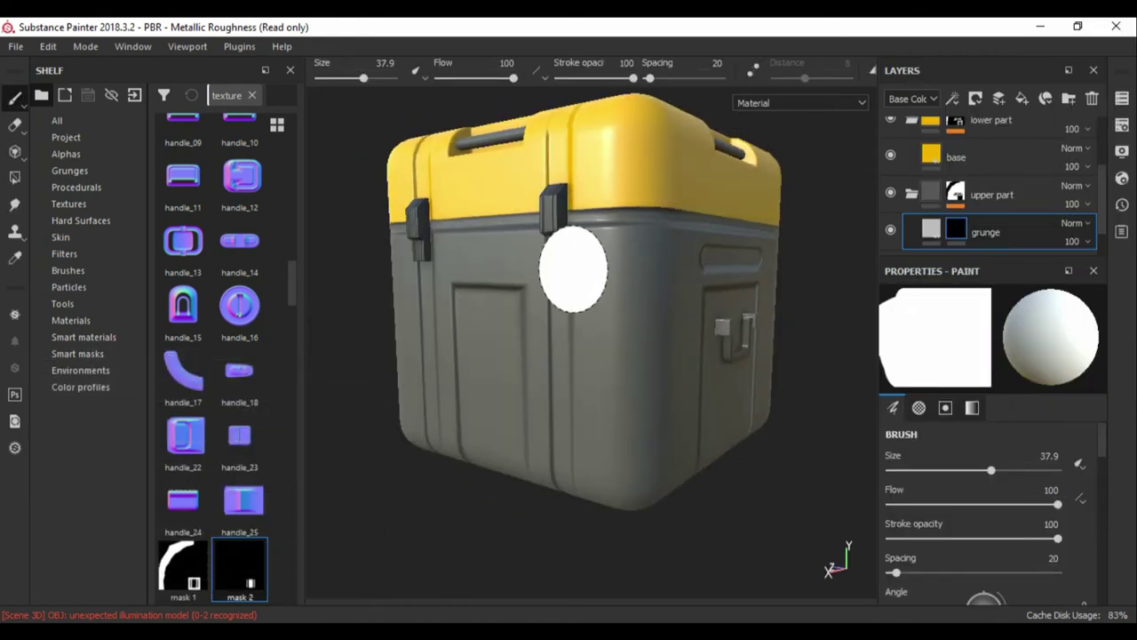
left_click(69, 170)
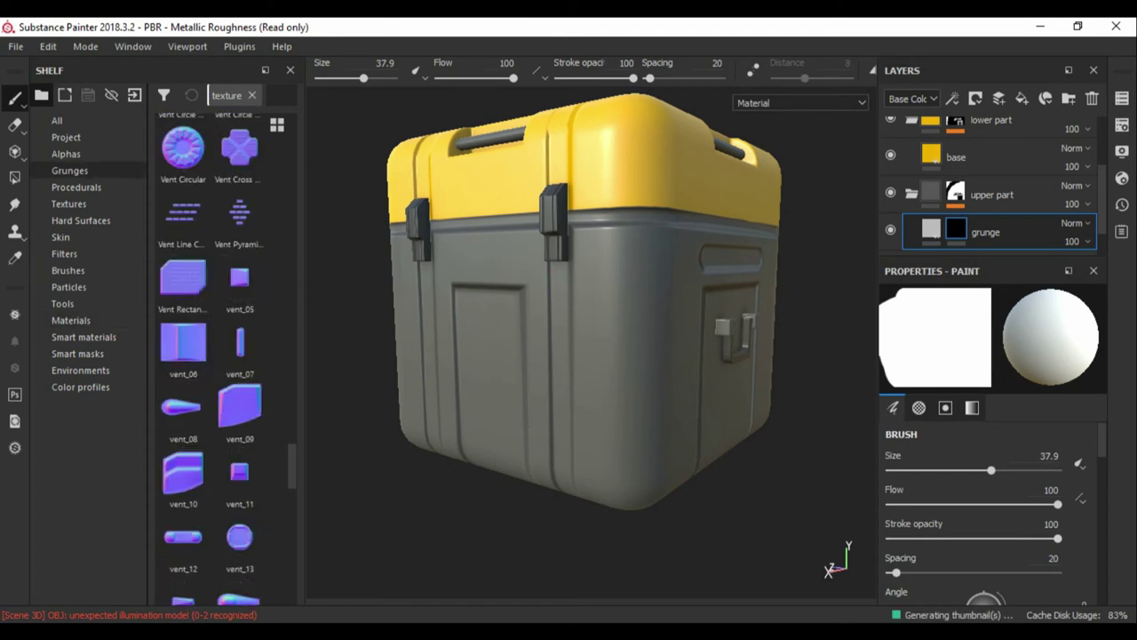
left_click(953, 98)
left_click(973, 161)
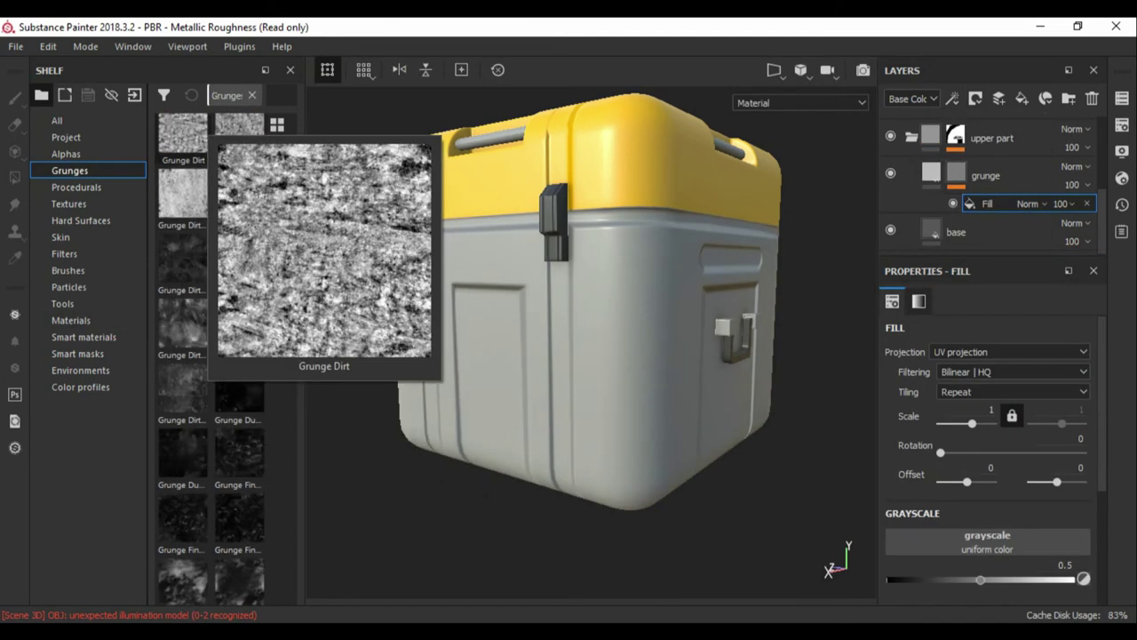
scroll(183, 404, "up", 3)
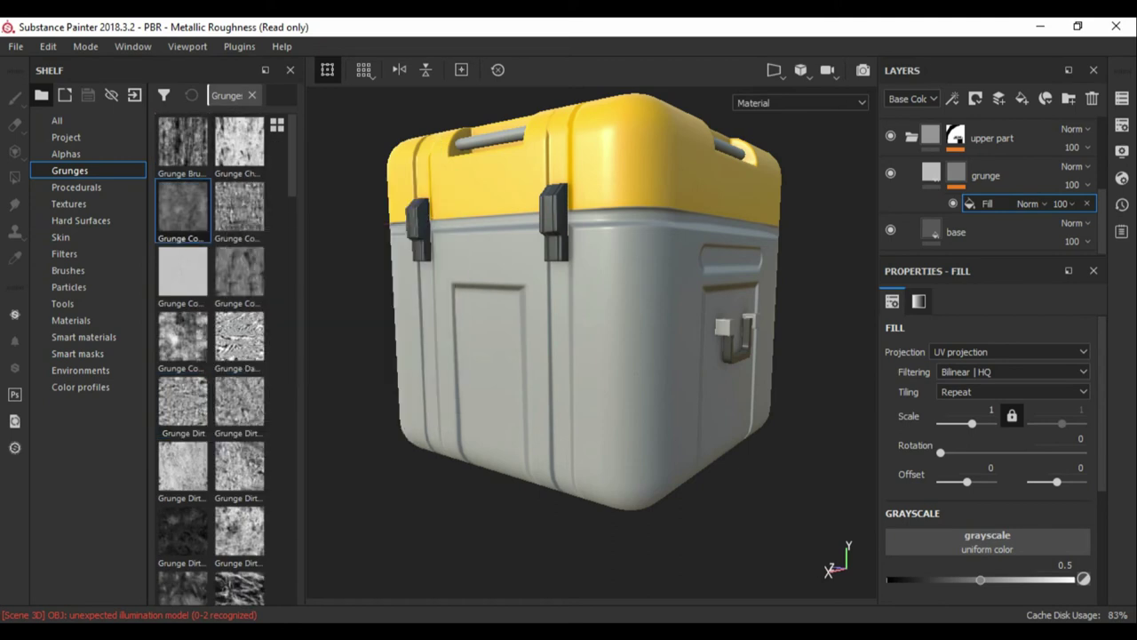
left_click(986, 194)
Turn off height, metallic and normal on the grunge layer, leaving roughness at about 0.83.
scroll(986, 444, "down", 2)
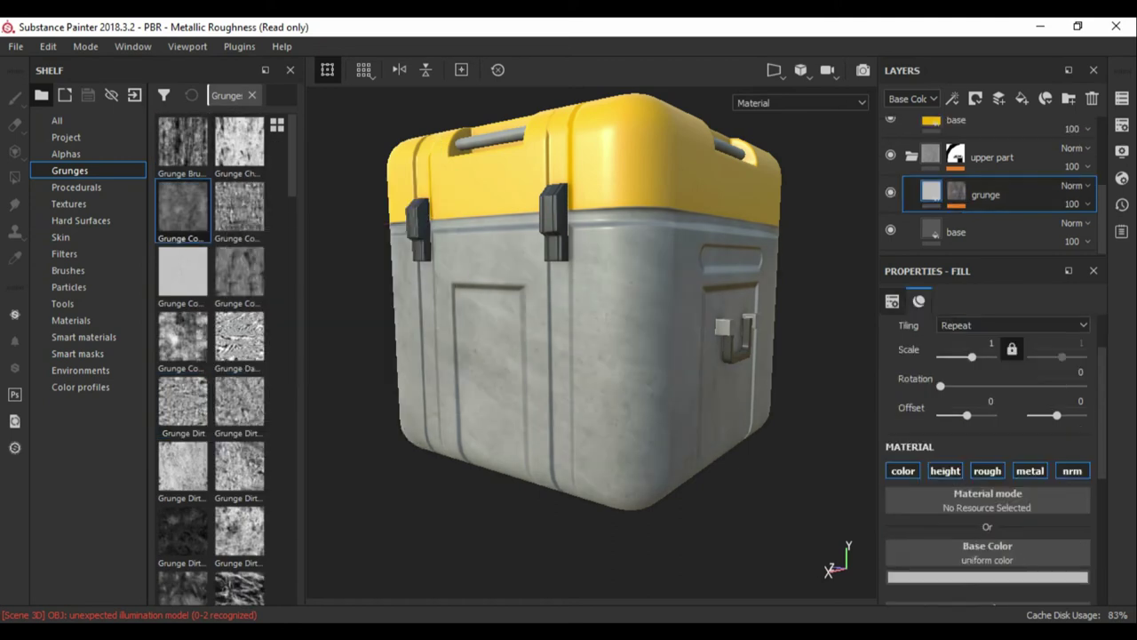
scroll(986, 444, "down", 2)
left_click(945, 403)
left_click(1030, 403)
left_click(1072, 403)
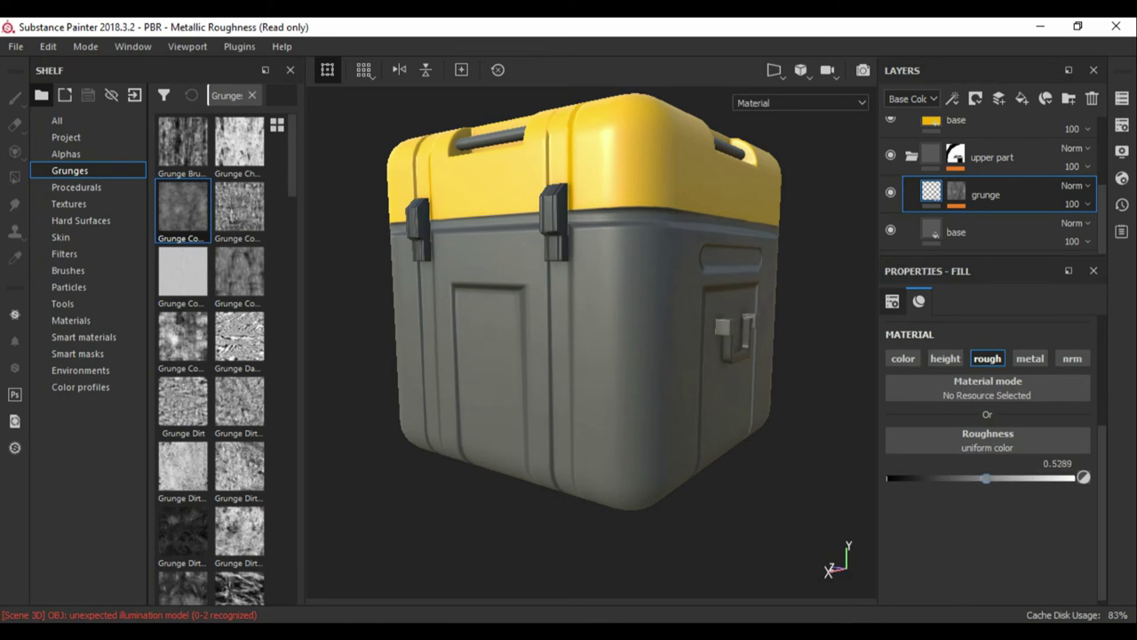
left_click_drag(1028, 478, 1034, 477)
left_click_drag(587, 356, 533, 311, "alt")
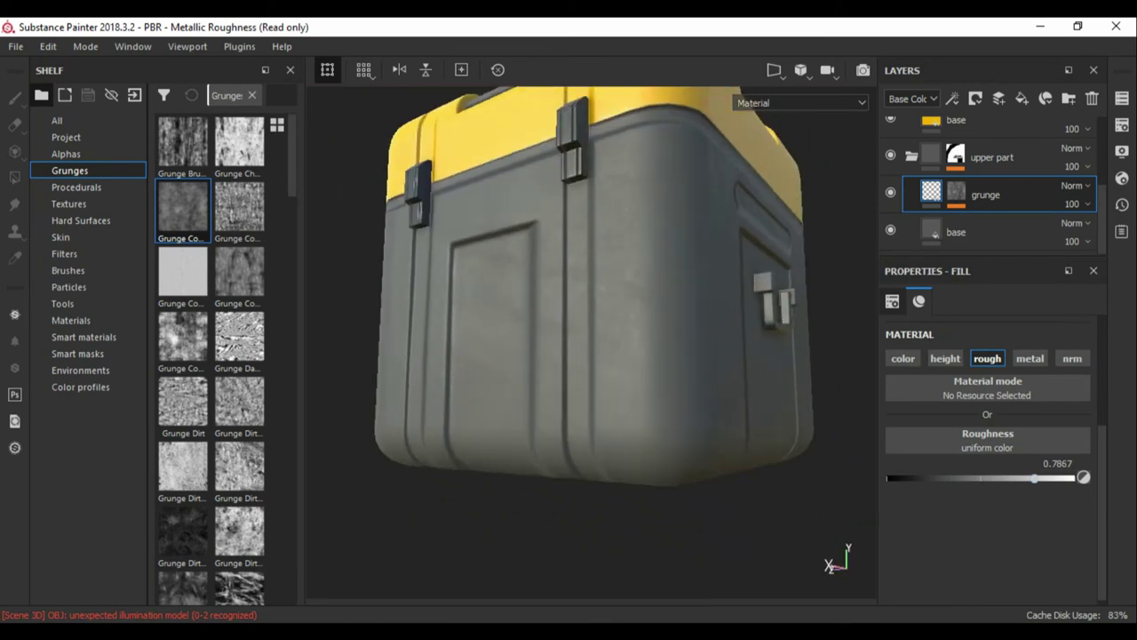
mouse_move(587, 355)
left_mouse_down("alt")
mouse_move(533, 337)
mouse_move(551, 293)
left_mouse_up("alt")
Copy the grunge layer and paste it into the lid group.
right_click(986, 193)
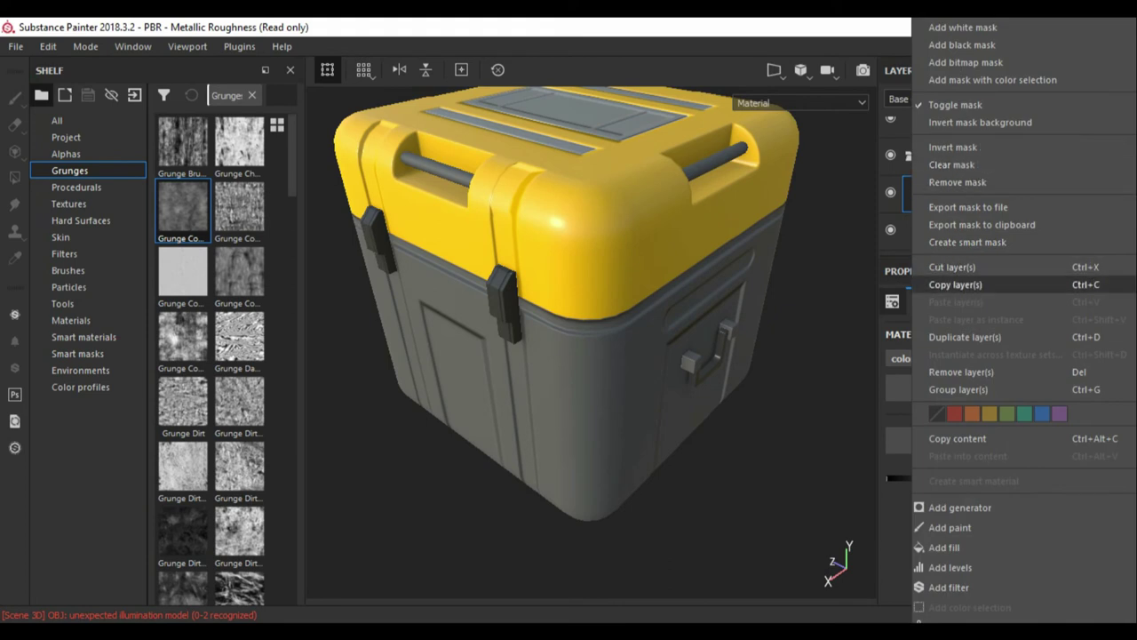
key("Escape")
scroll(995, 187, "up", 2)
right_click(986, 247)
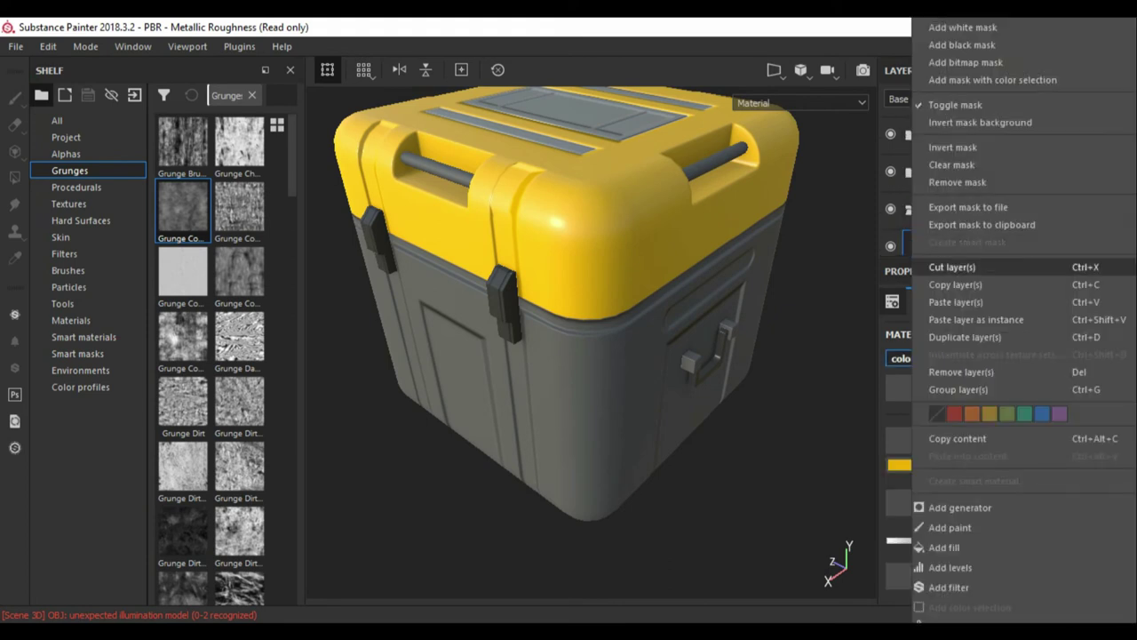
left_click(959, 372)
left_click_drag(586, 355, 542, 347, "alt")
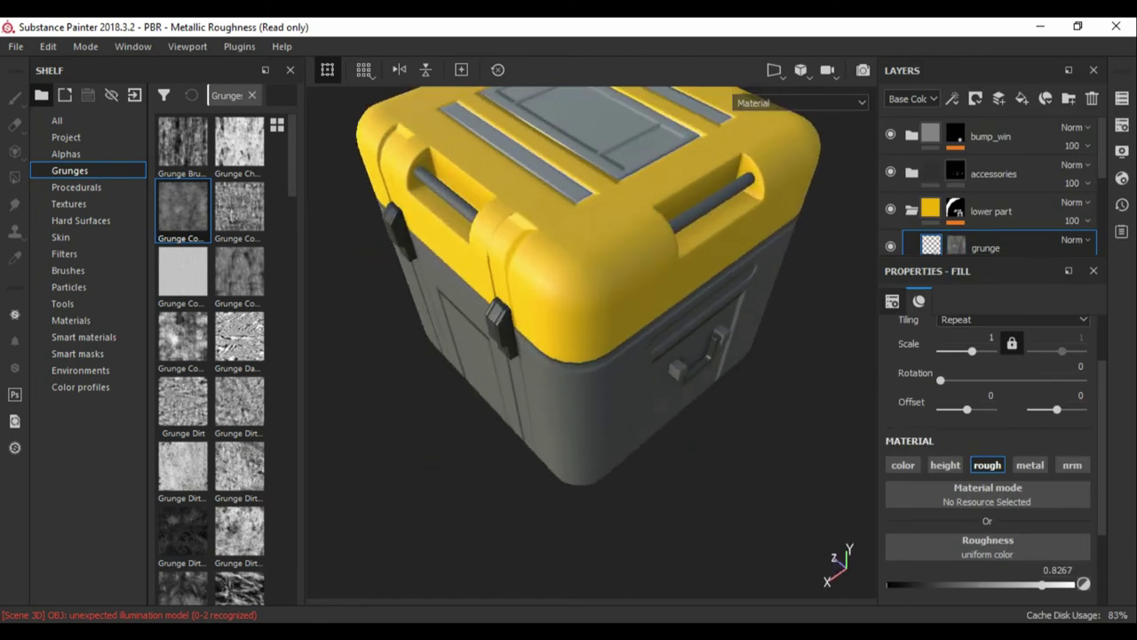
scroll(987, 444, "down", 1)
scroll(995, 187, "down", 1)
Add Levels to the pasted grunge mask and raise its black point to about 0.33.
left_click_drag(182, 209, 985, 181)
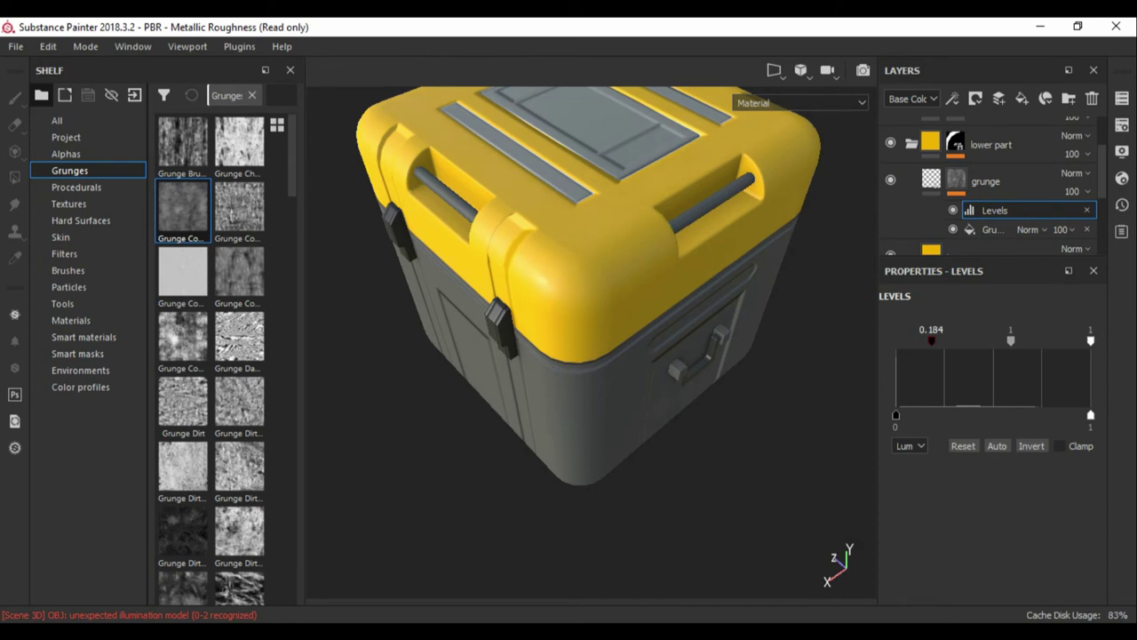
left_click(956, 180, "alt")
left_click(995, 210)
left_click_drag(931, 340, 959, 341)
left_click(956, 180, "alt")
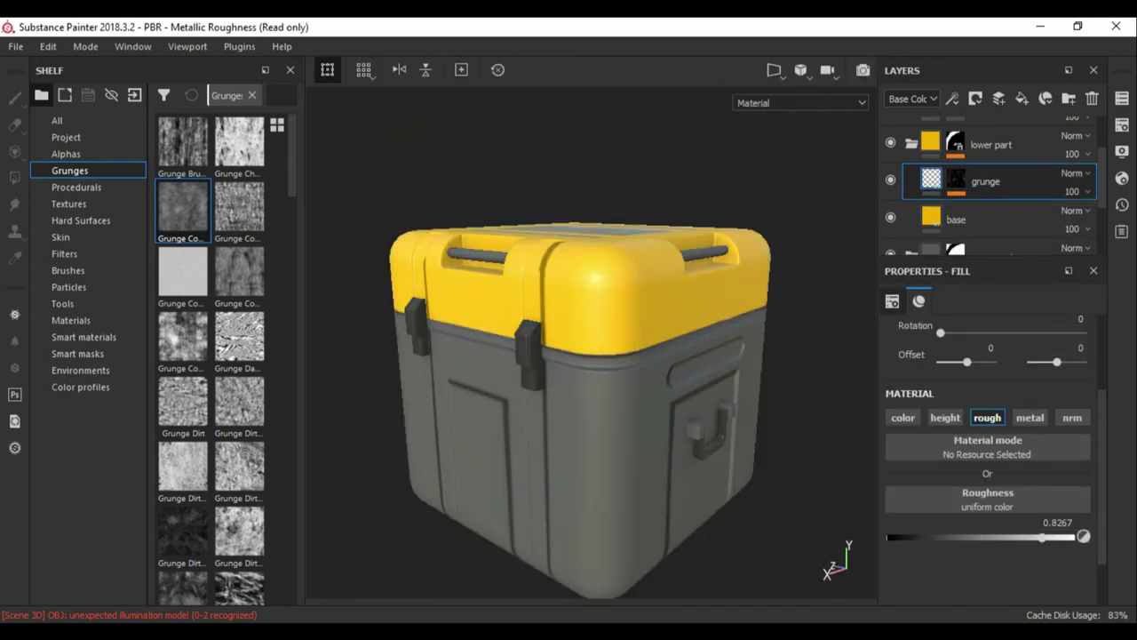
Add a new fill layer above the grunge for scratches.
mouse_move(586, 356)
left_mouse_down("alt")
mouse_move(587, 222)
mouse_move(586, 444)
left_mouse_up("alt")
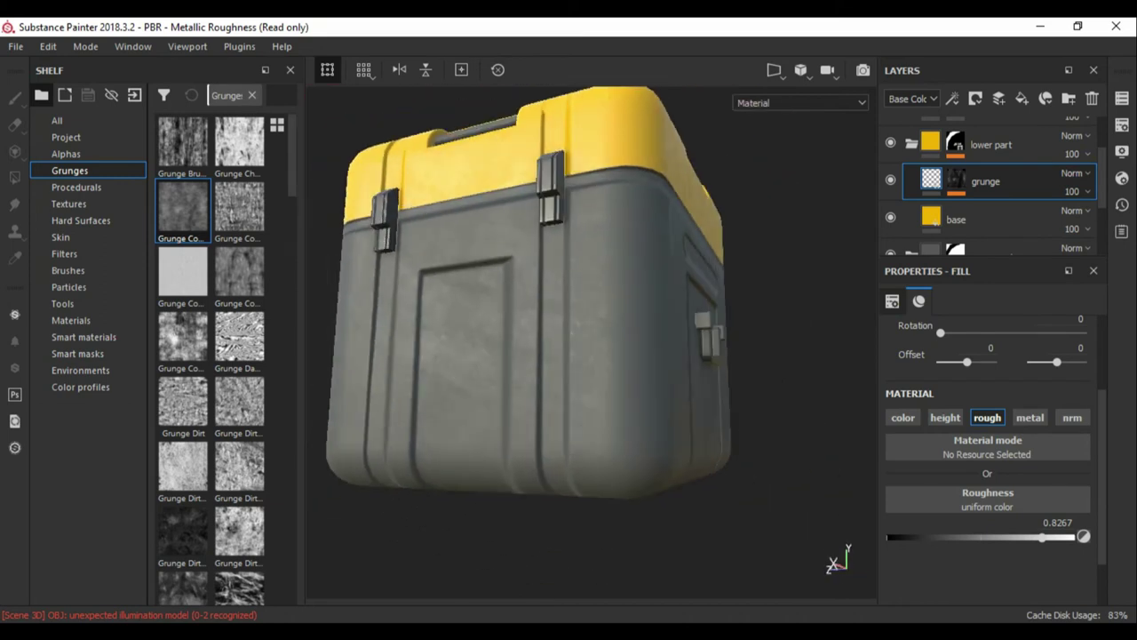
scroll(990, 187, "down", 2)
left_click(1022, 98)
Give the new layer a black mask with a Fill effect using Grunge Paint Scratched, found by searching 'scrat'.
key("1")
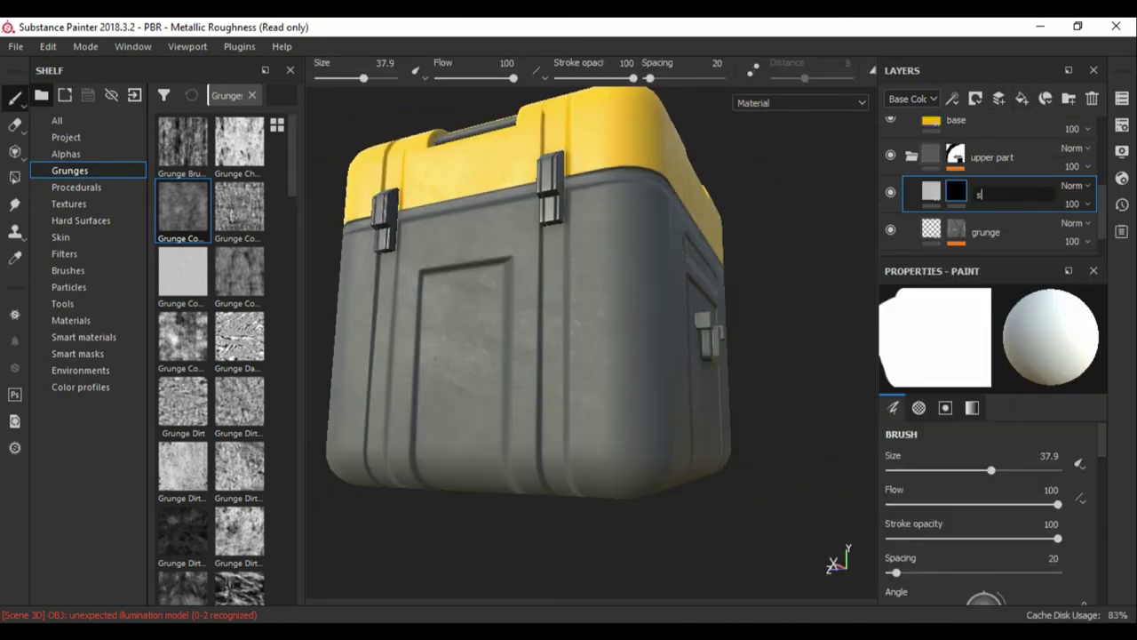
left_click(952, 98)
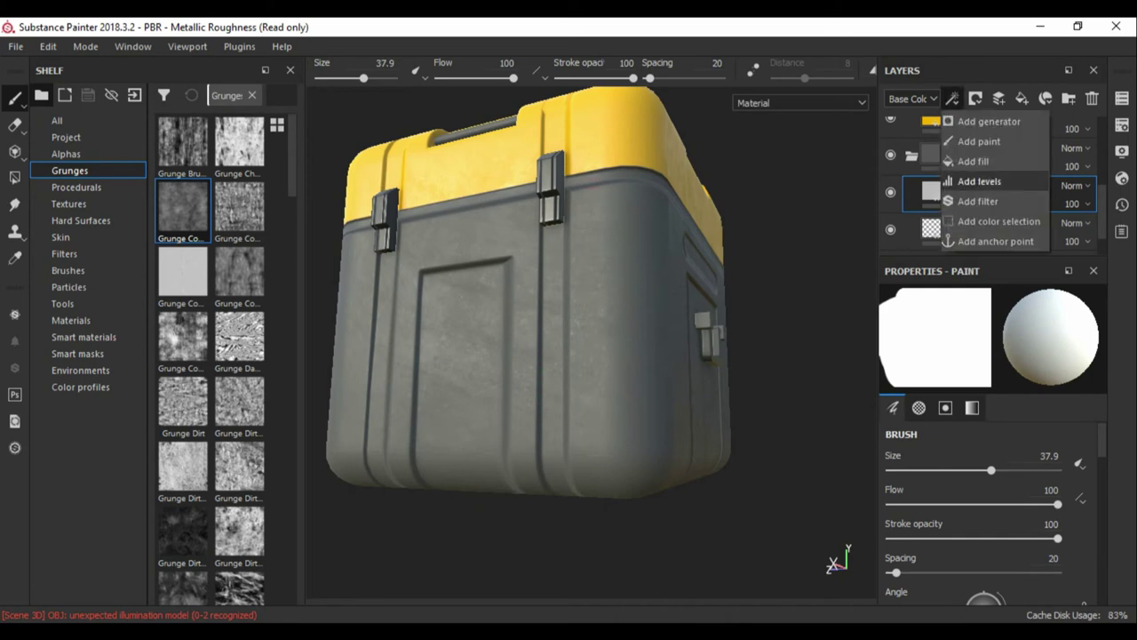
left_click(973, 161)
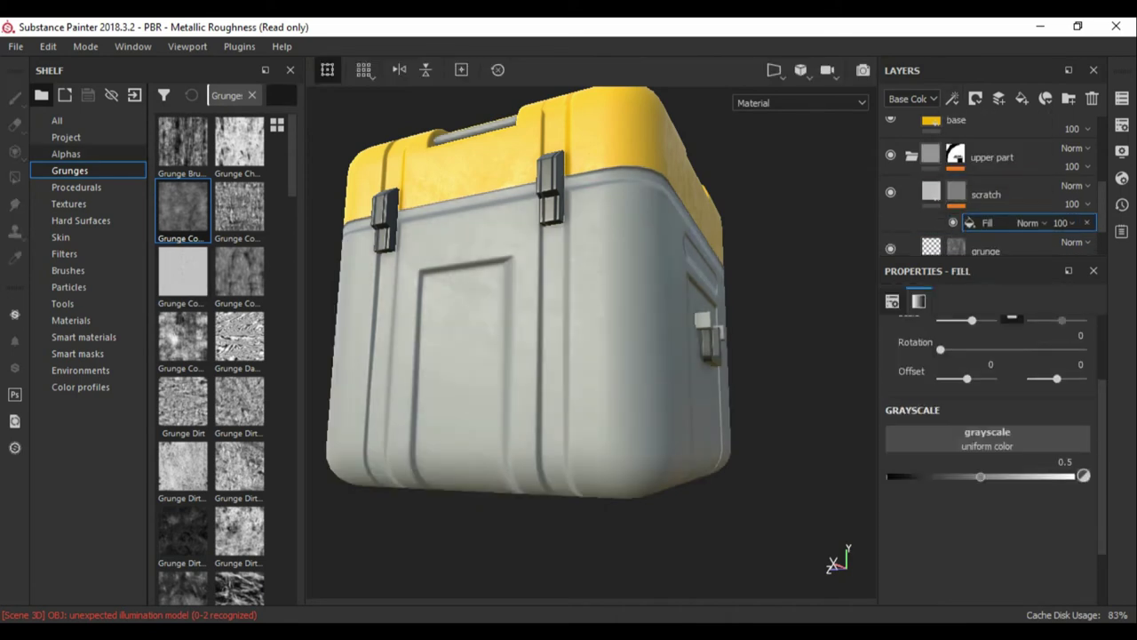
left_click(251, 95)
type("scrat")
left_click_drag(182, 271, 987, 438)
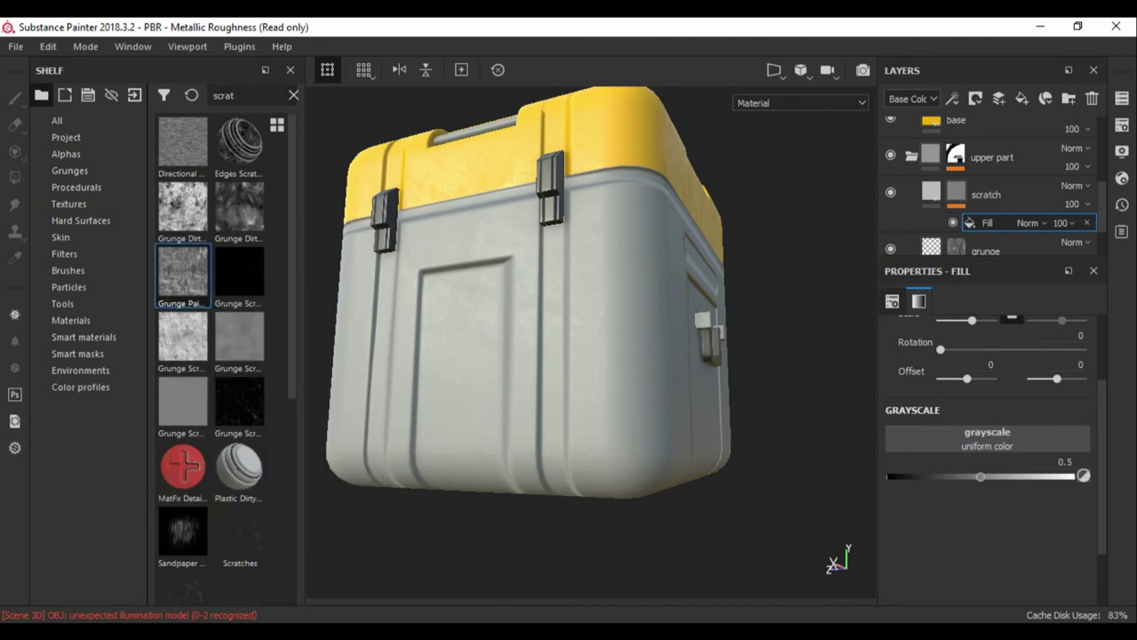
scroll(986, 400, "up", 3)
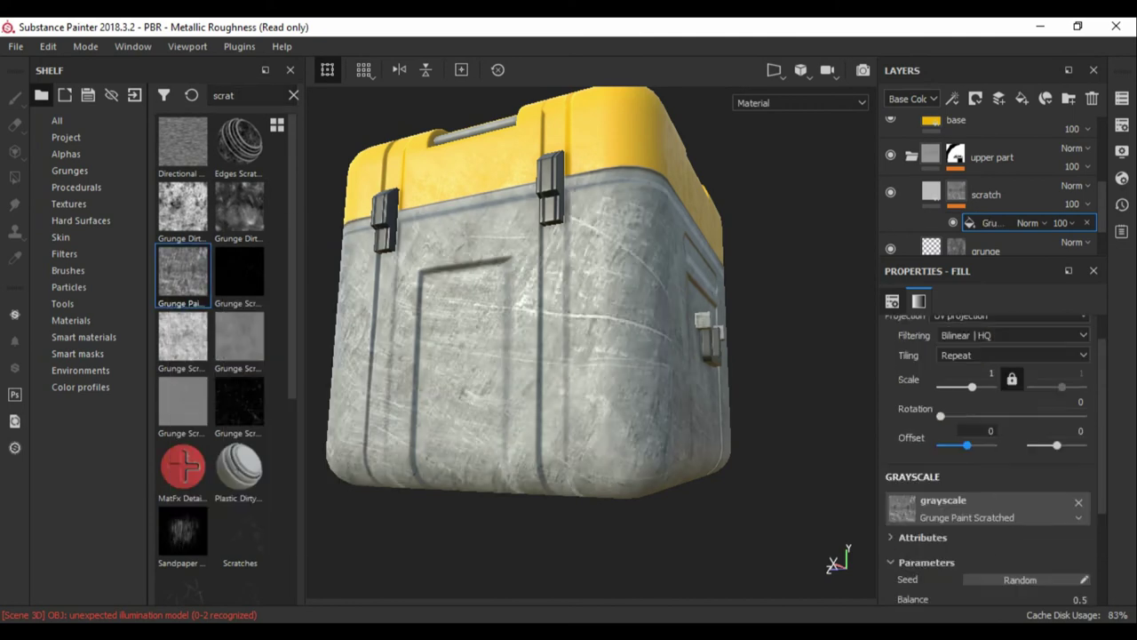
left_click_drag(972, 387, 977, 386)
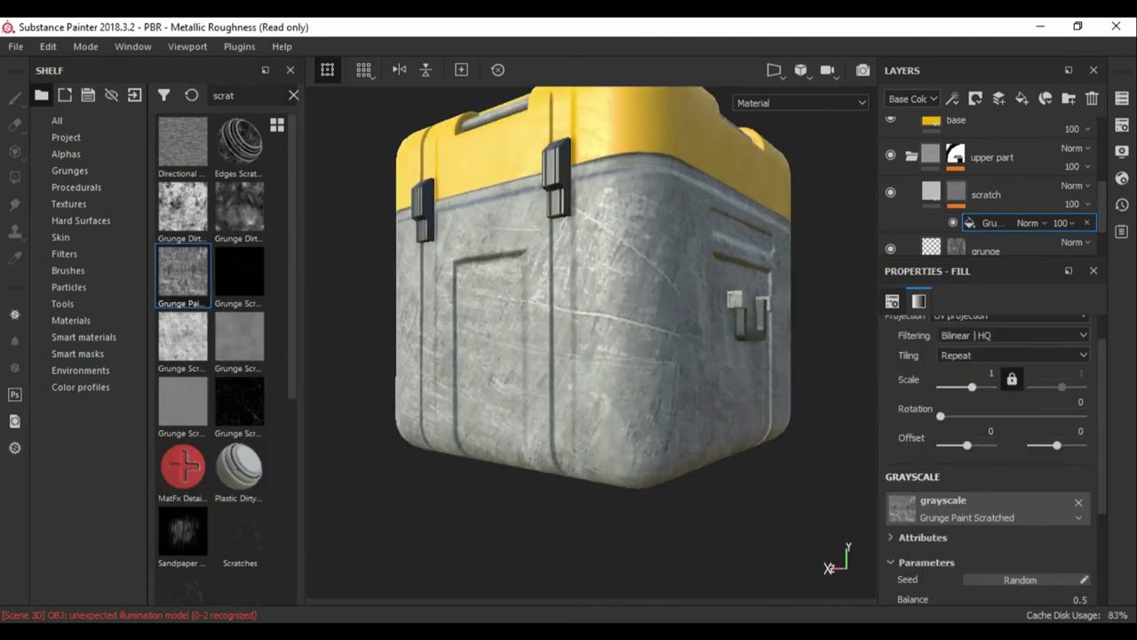
Make the scratch layer skip colour, affect height at 0, and lower roughness to about 0.28.
left_click(931, 191)
left_click(956, 191, "alt")
left_click(931, 191)
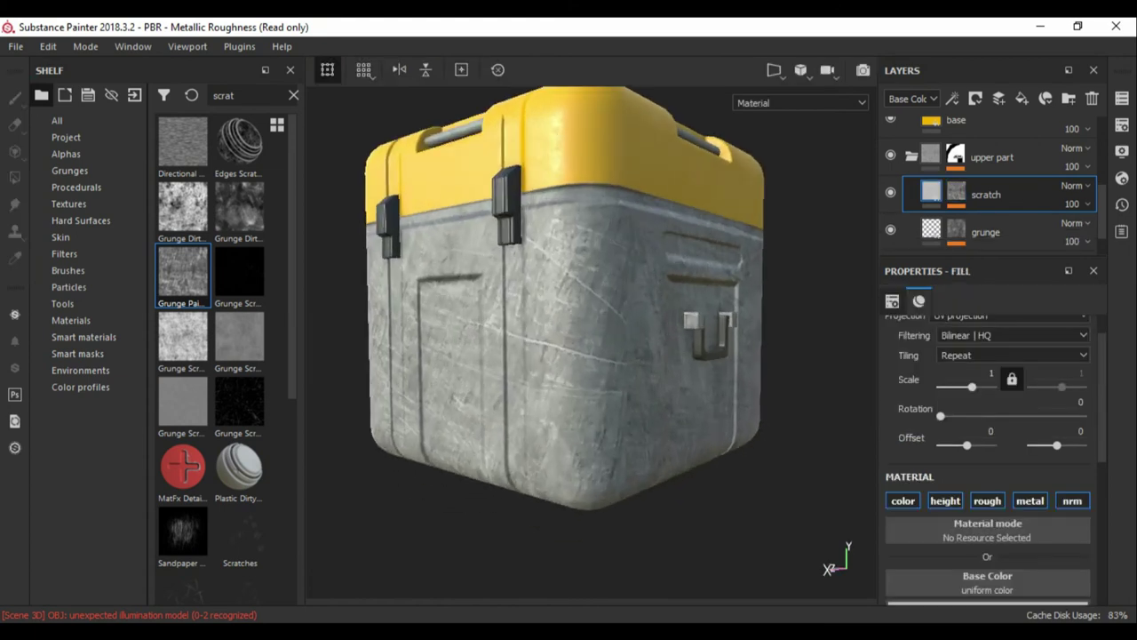
left_click(903, 500)
left_click_drag(586, 337, 586, 267, "alt")
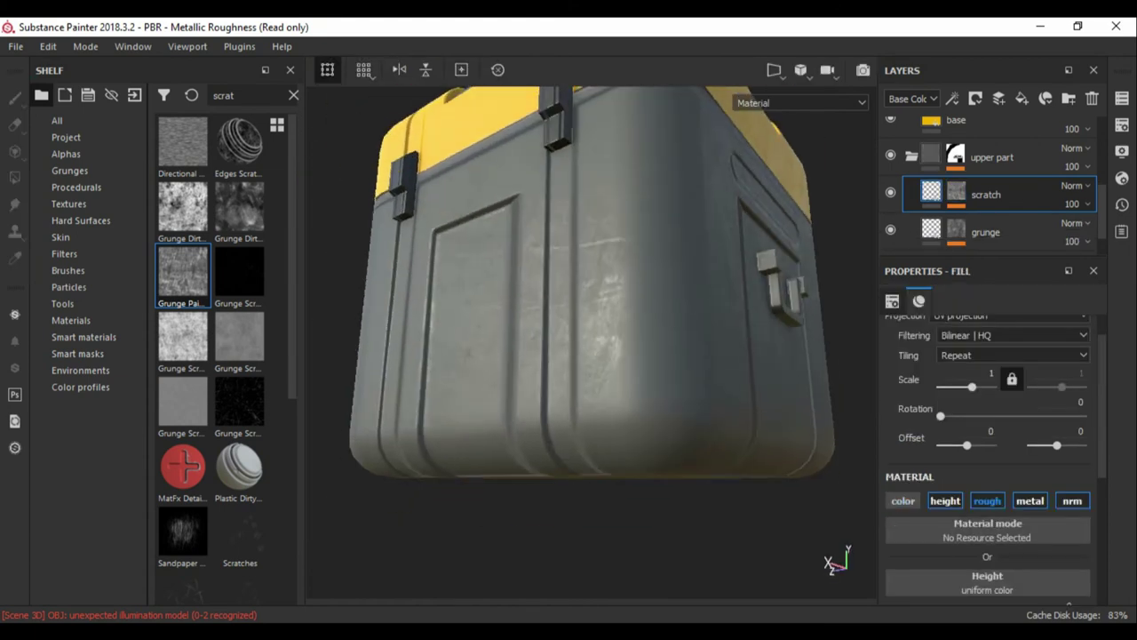
left_click(945, 500)
scroll(946, 500, "down", 1)
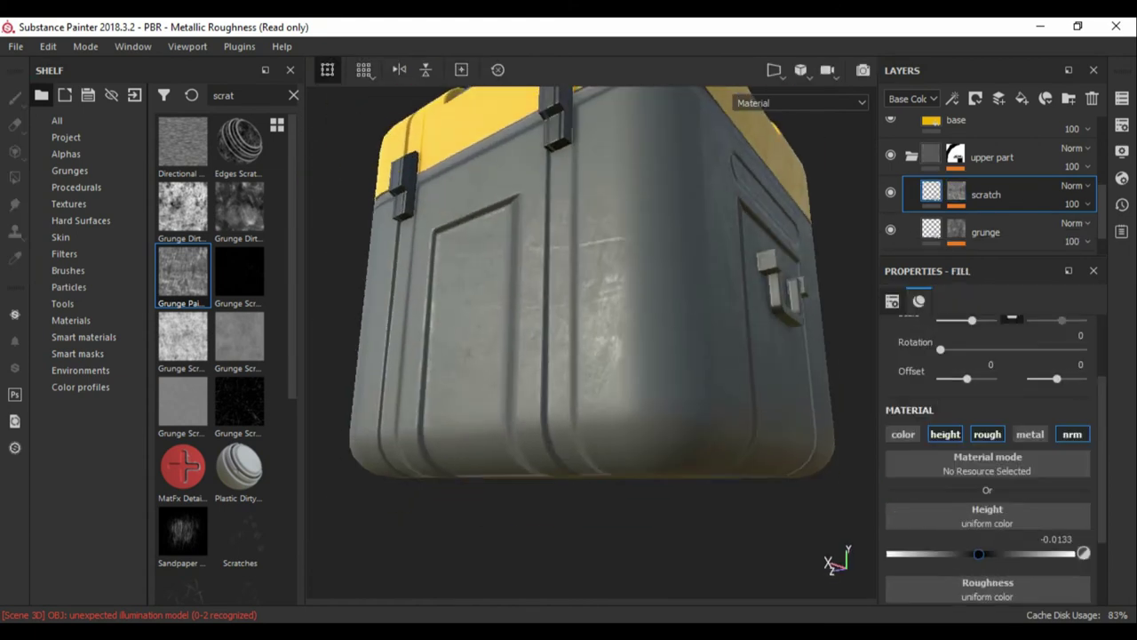
left_click_drag(586, 337, 586, 293, "alt")
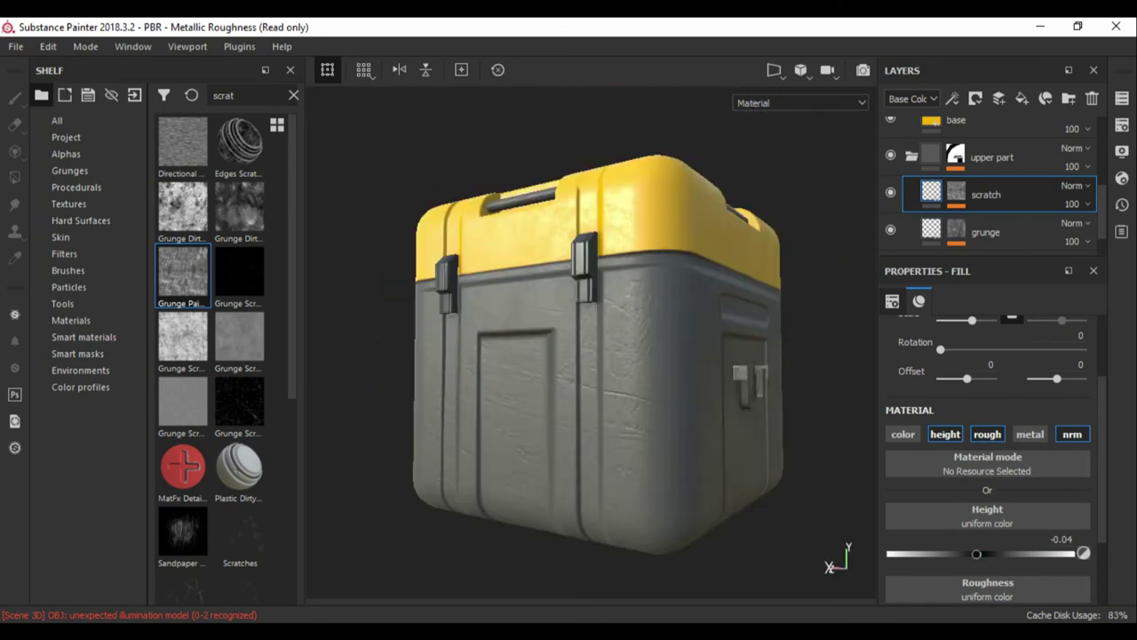
scroll(988, 444, "down", 1)
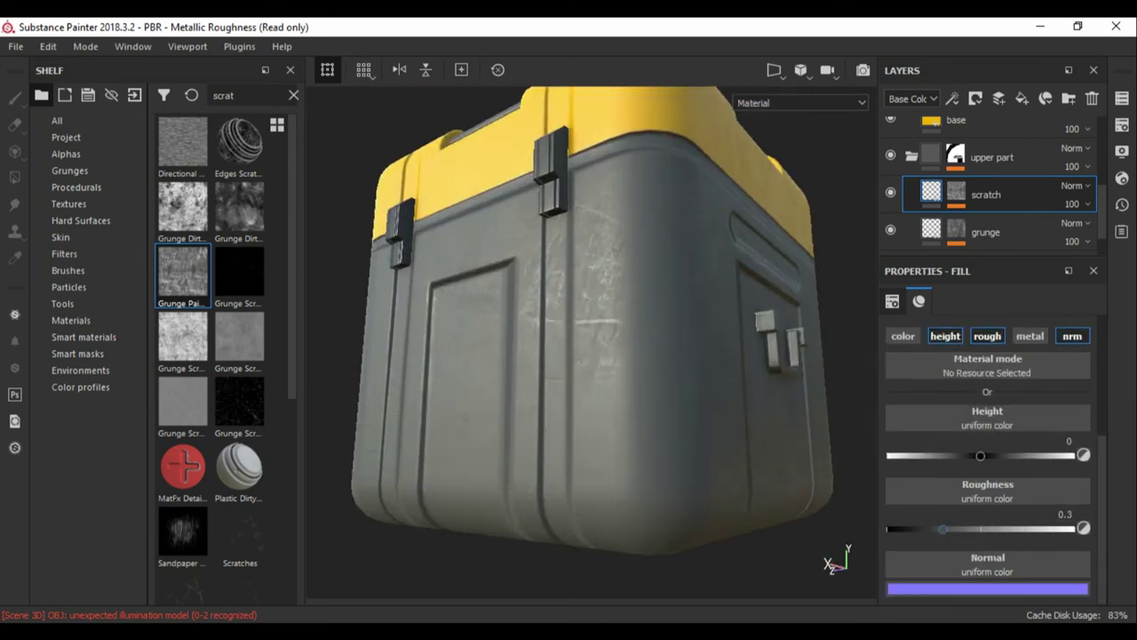
left_click_drag(1031, 528, 954, 529)
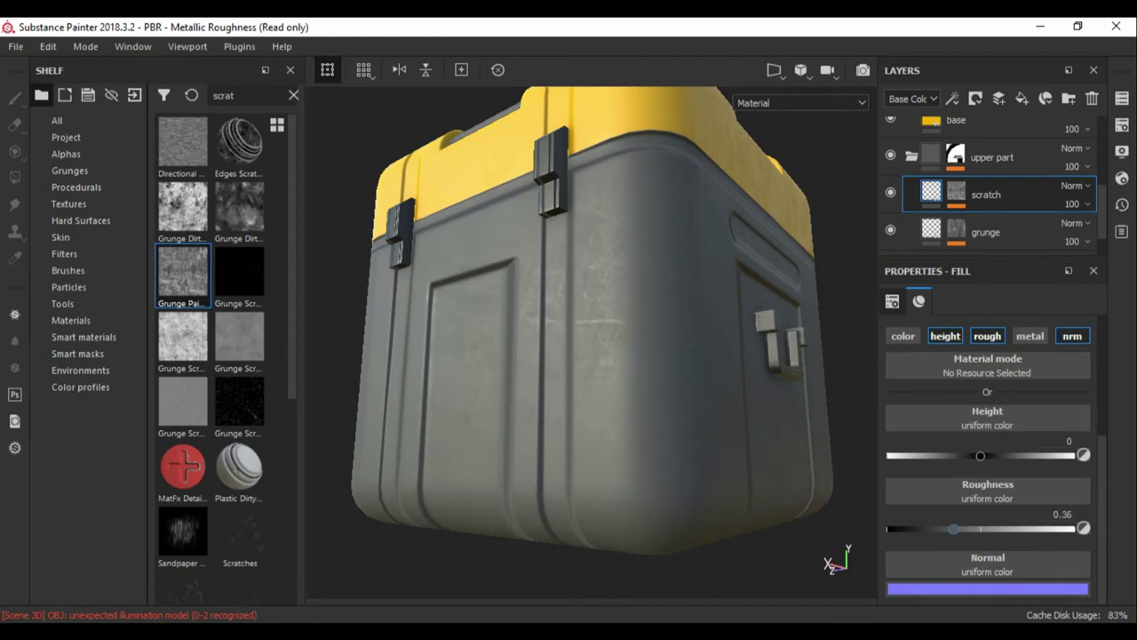
left_click_drag(587, 338, 533, 267, "alt")
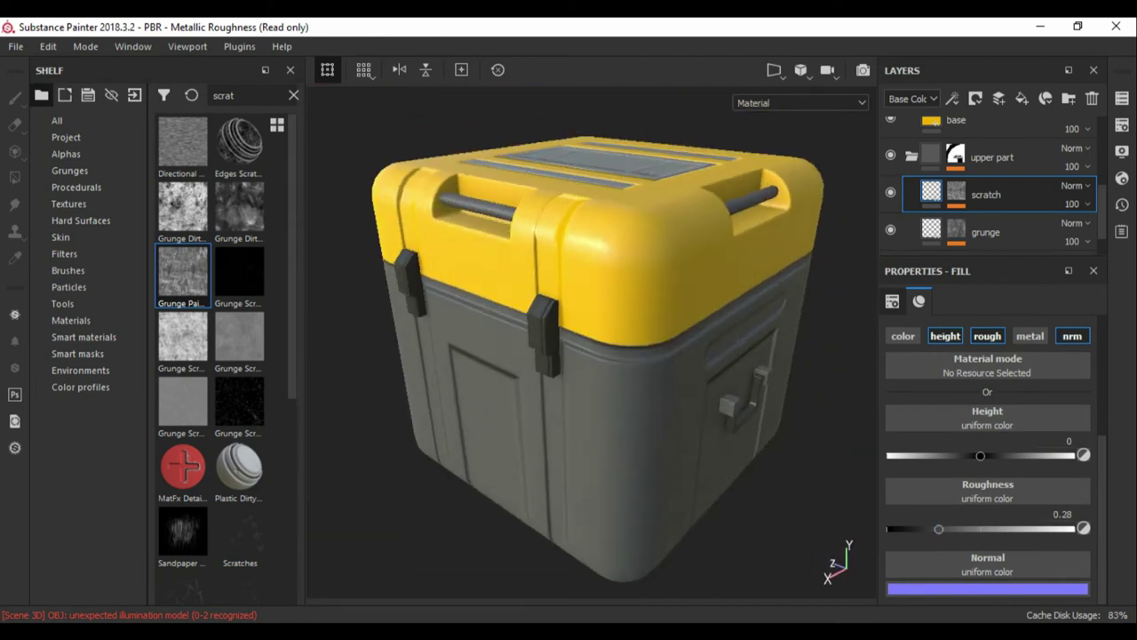
Copy the scratch layer into the lid group and inspect the scratches on the lid corner.
right_click(978, 195)
left_click(939, 246)
right_click(956, 185)
mouse_move(587, 338)
left_mouse_down("alt")
mouse_move(551, 293)
mouse_move(586, 338)
left_mouse_up("alt")
right_click_drag(587, 337, 658, 399, "alt")
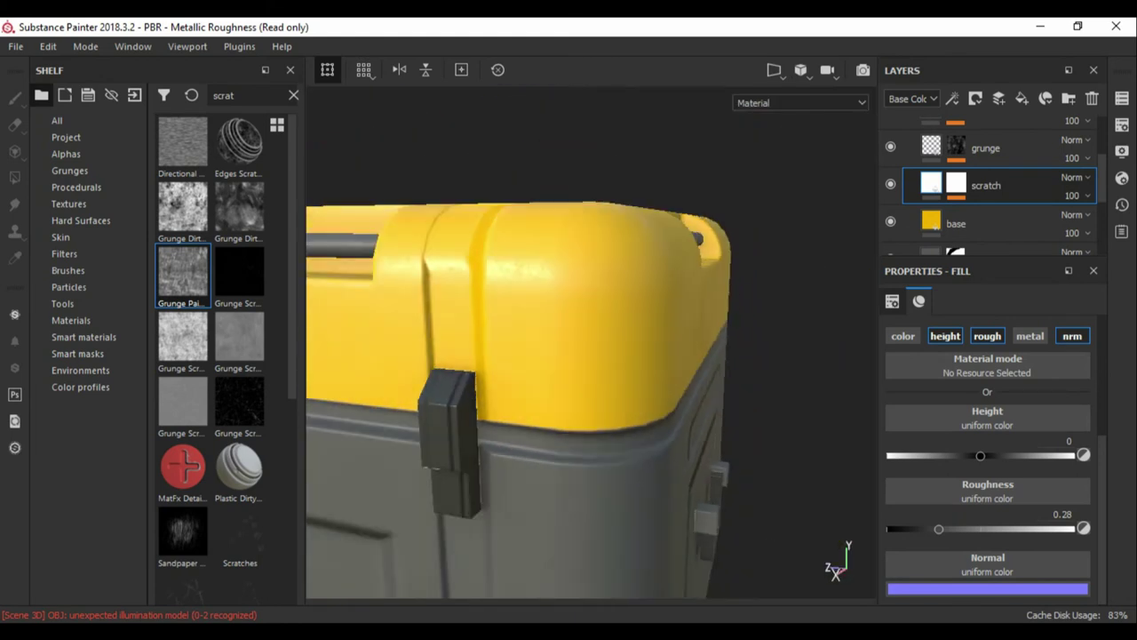
mouse_move(587, 356)
left_mouse_down("alt")
mouse_move(622, 374)
mouse_move(586, 409)
mouse_move(586, 355)
left_mouse_up("alt")
Move the grunge layer below the scratch layer and preview the crate in Iray.
left_click(956, 223)
right_click_drag(586, 355, 621, 391, "alt")
left_click_drag(622, 391, 595, 371, "alt")
left_click_drag(986, 148, 985, 204)
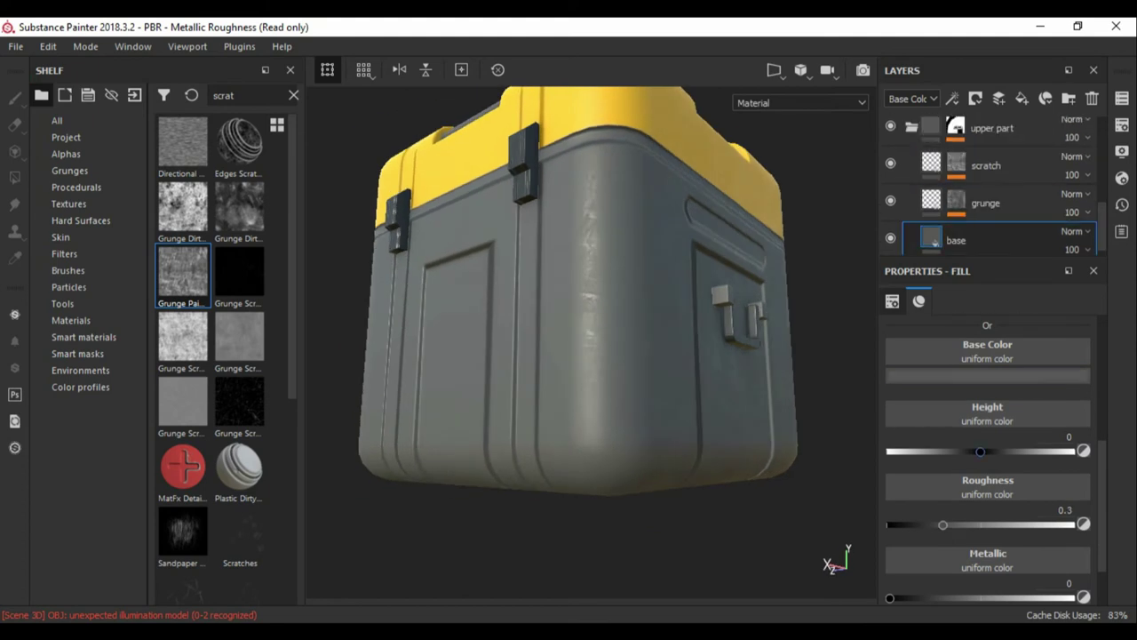
left_click(987, 375)
left_click_drag(586, 266, 604, 373, "alt")
key("F10")
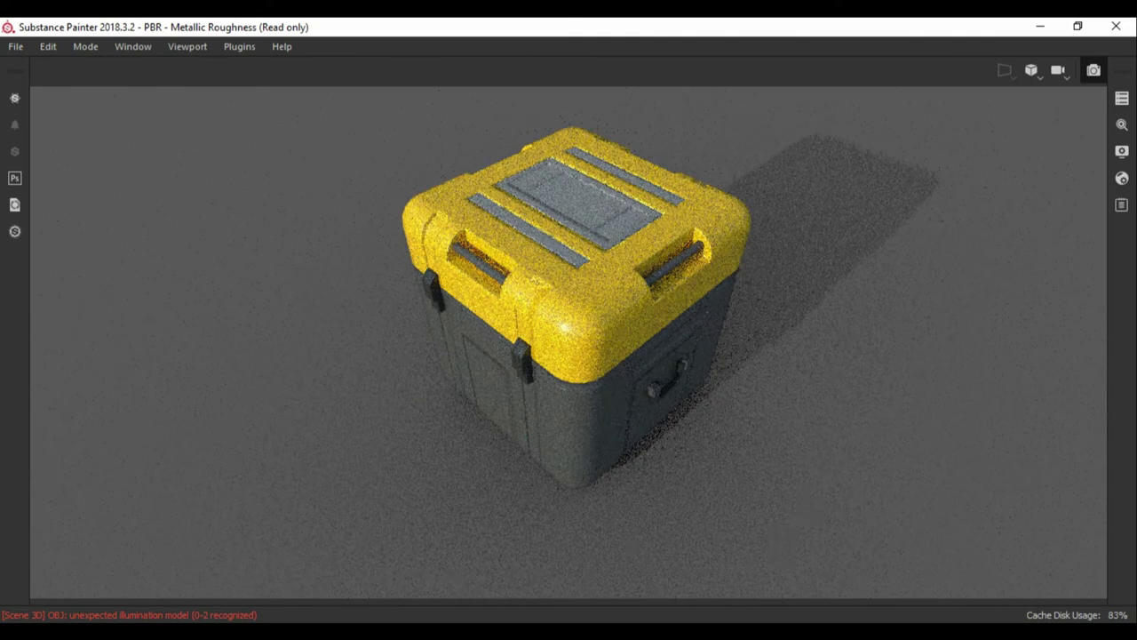
Back in painting mode, set the yellow base fill's roughness to 0.4222.
key("F1")
left_click_drag(586, 311, 587, 266, "alt")
right_click_drag(586, 338, 658, 337, "alt")
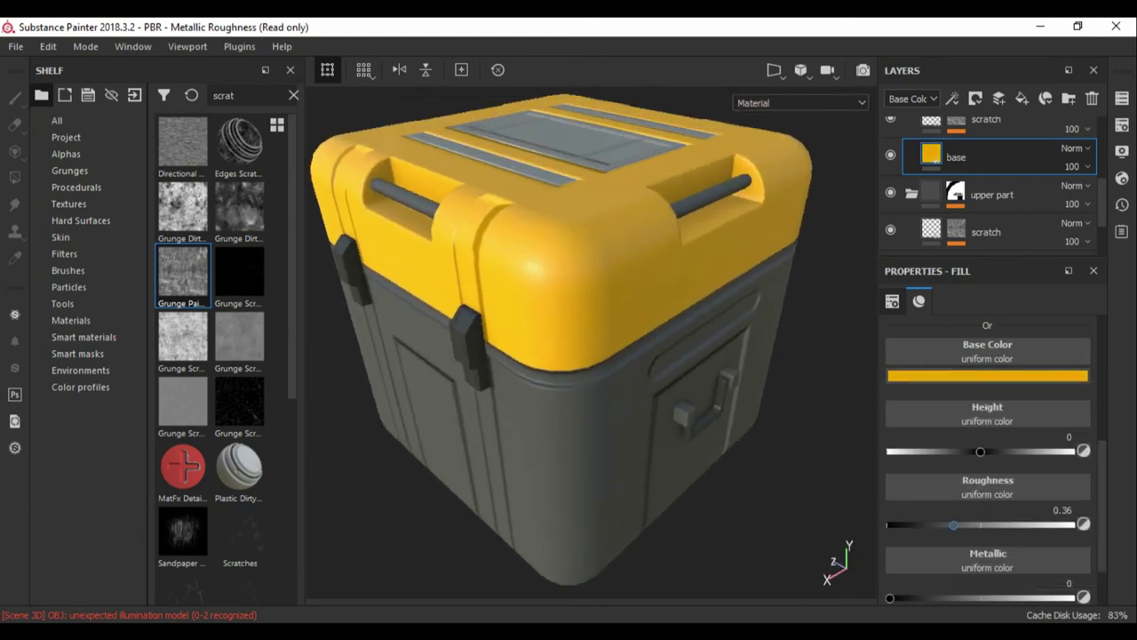
scroll(987, 444, "down", 2)
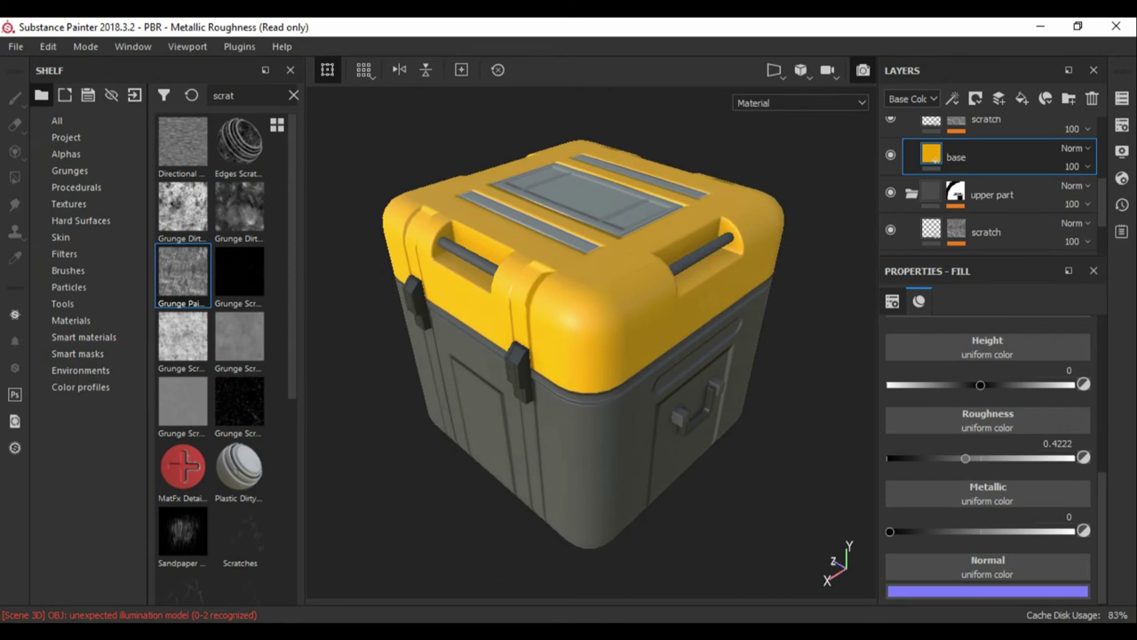
Adjust the background clear colour in the Iray display settings, then resume editing.
key("F10")
left_click(1122, 124)
left_click(1122, 151)
left_click(986, 399)
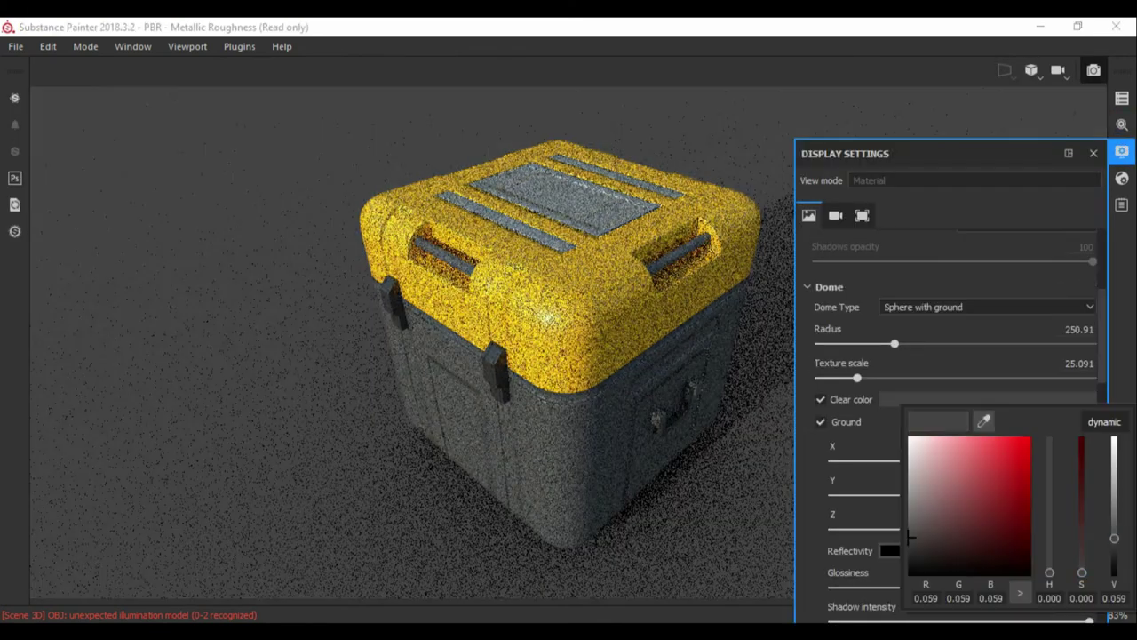
key("F10")
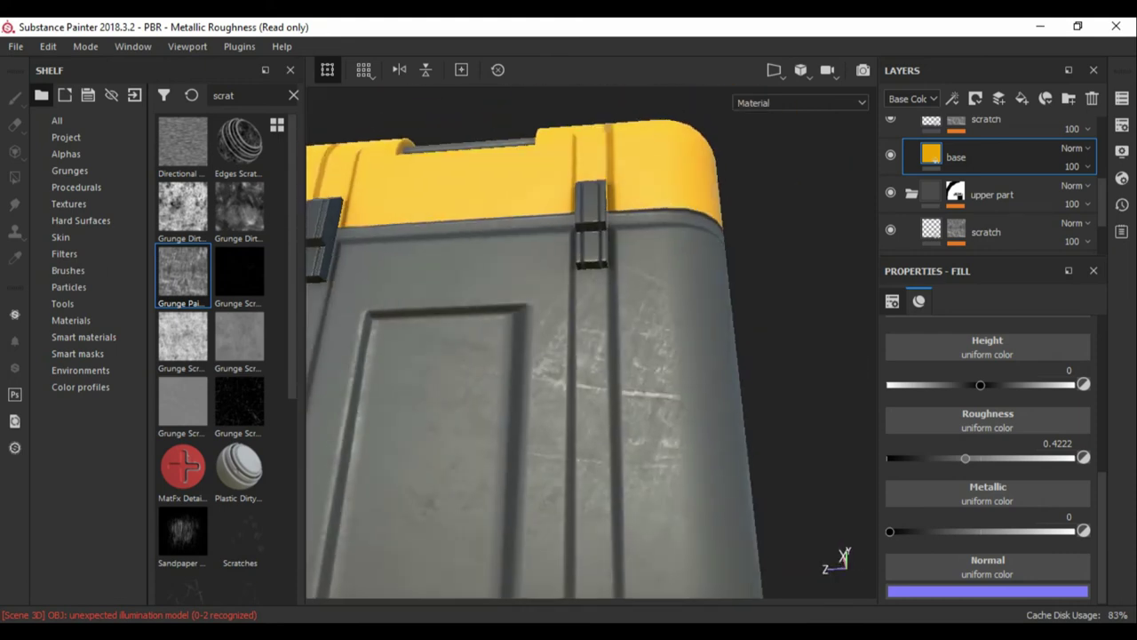
Select the bump_win mask and review its Fill effect settings.
scroll(995, 187, "up", 3)
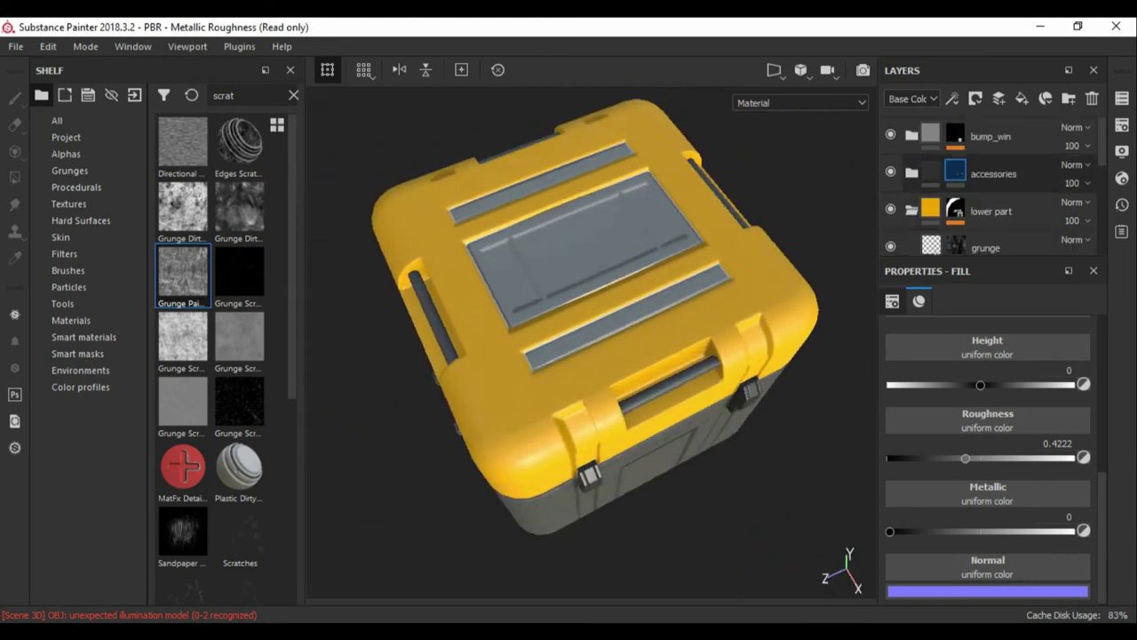
left_click(956, 135, "alt")
left_click(955, 136, "alt")
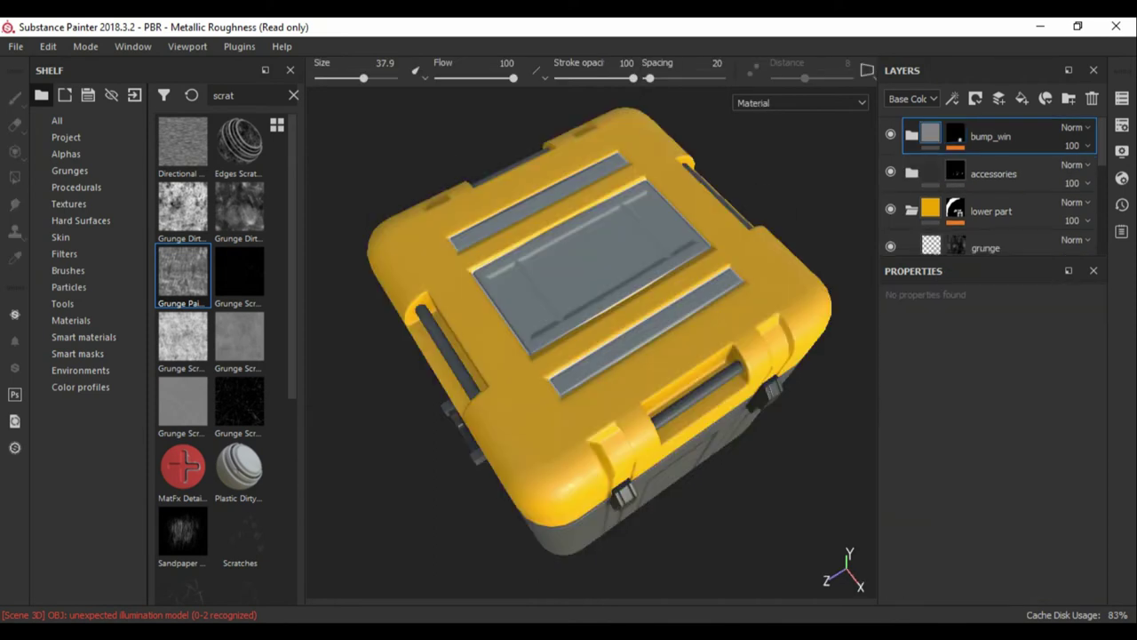
left_click(987, 164)
left_click(956, 192)
scroll(986, 444, "down", 2)
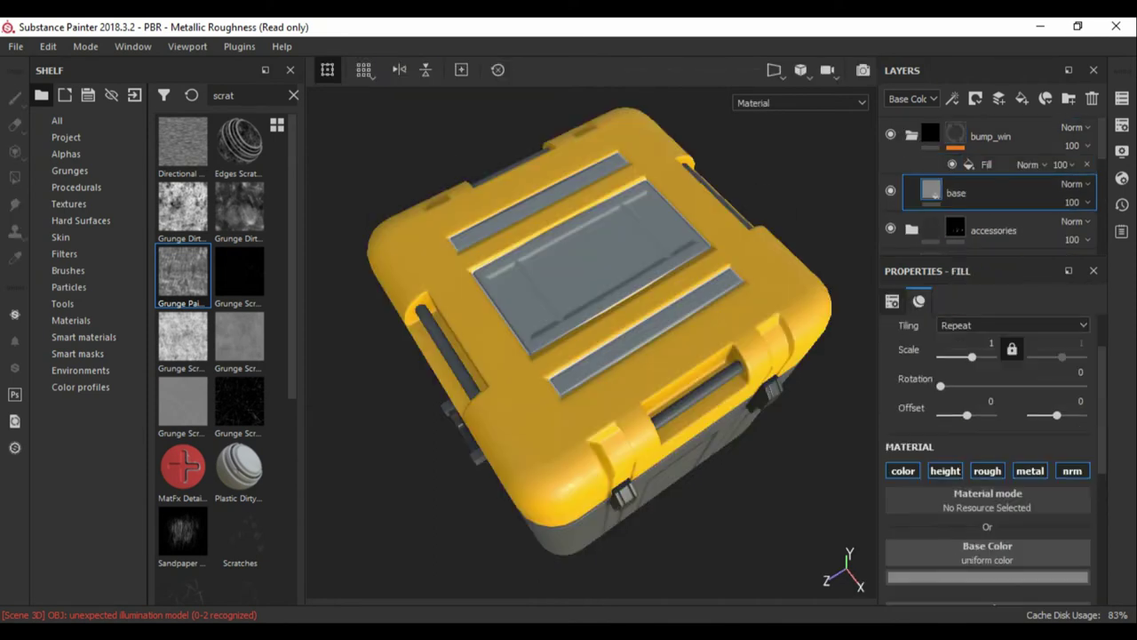
left_click_drag(613, 374, 622, 293, "alt")
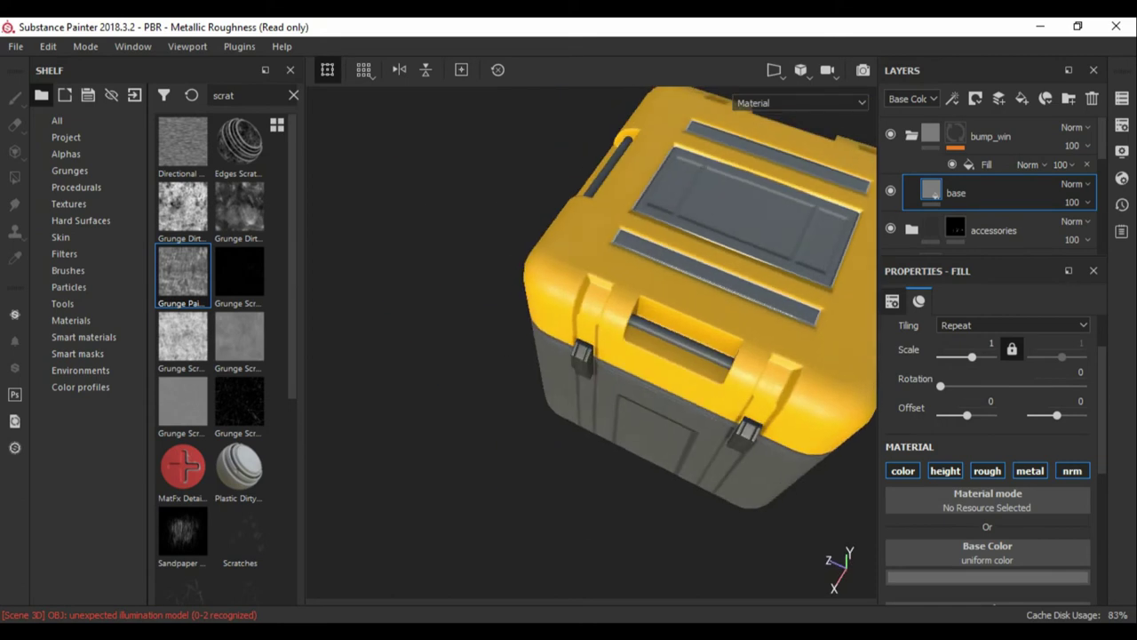
left_click(955, 136, "alt")
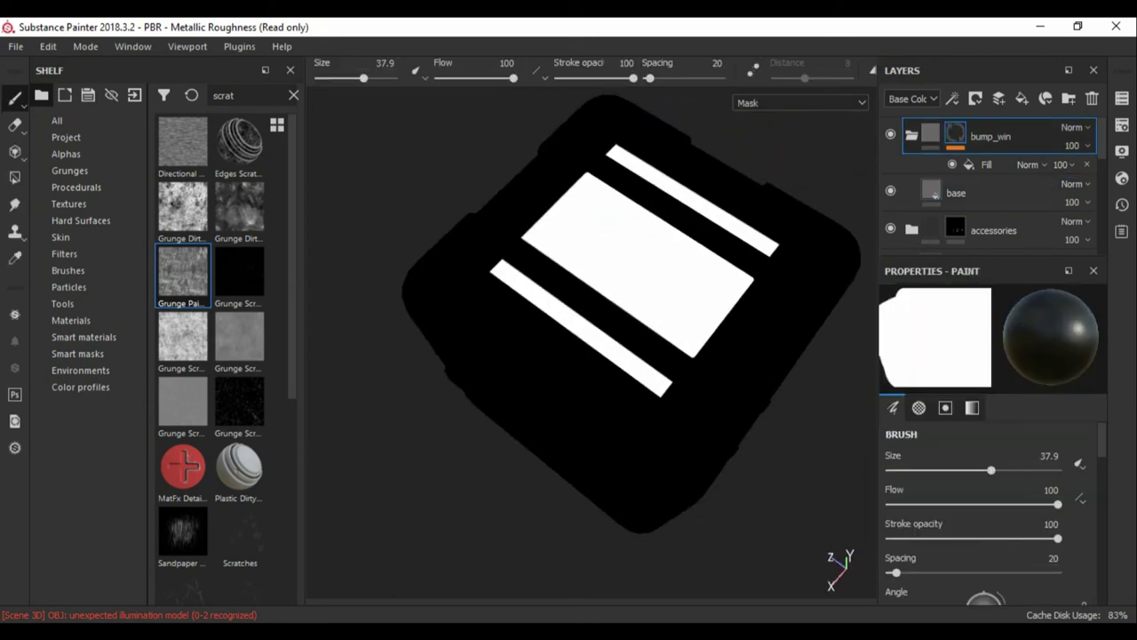
left_click(986, 164)
Add a Paint effect to the bump_win mask and brush white over the lid's central window.
left_click(953, 98)
left_click(986, 129)
mouse_move(520, 271)
left_mouse_down()
mouse_move(648, 317)
mouse_move(622, 292)
mouse_move(615, 164)
left_mouse_up()
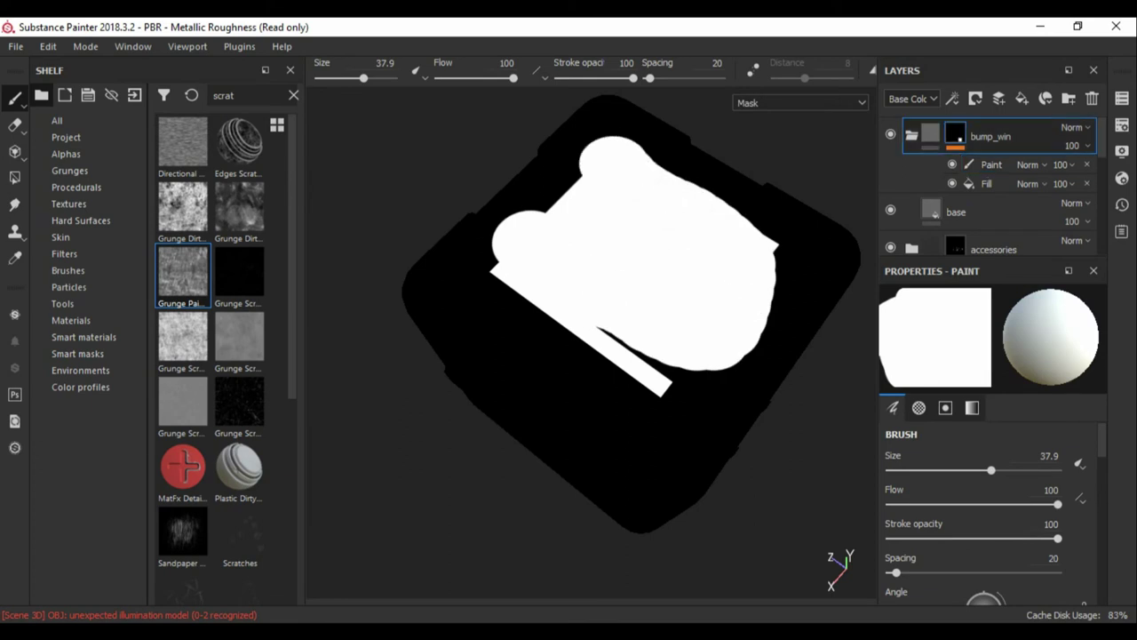
left_click(991, 136)
left_click_drag(577, 311, 639, 293, "alt")
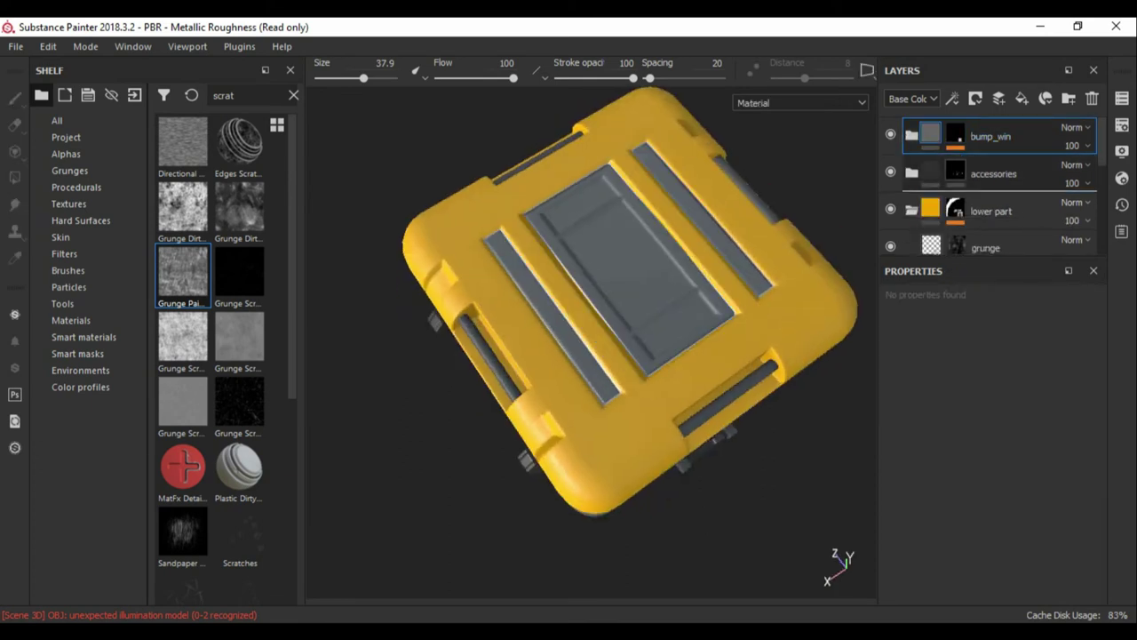
scroll(995, 186, "down", 2)
scroll(996, 186, "down", 1)
scroll(995, 187, "down", 1)
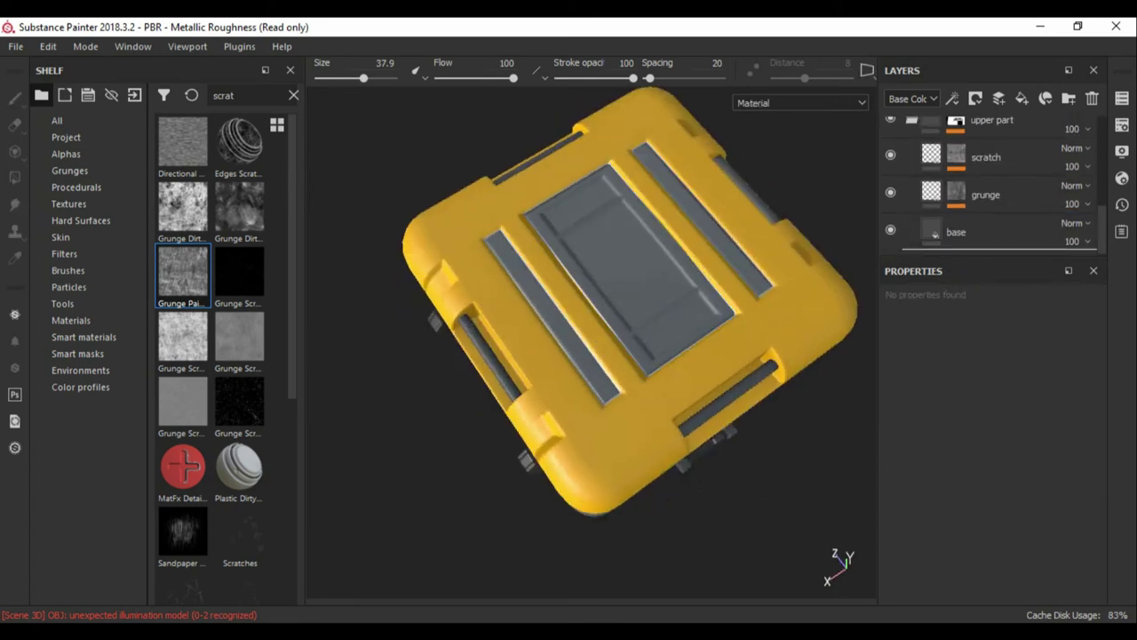
Drag the bump_win folder down above the grey base fill and inspect the crate from several angles.
left_click_drag(995, 124, 995, 238)
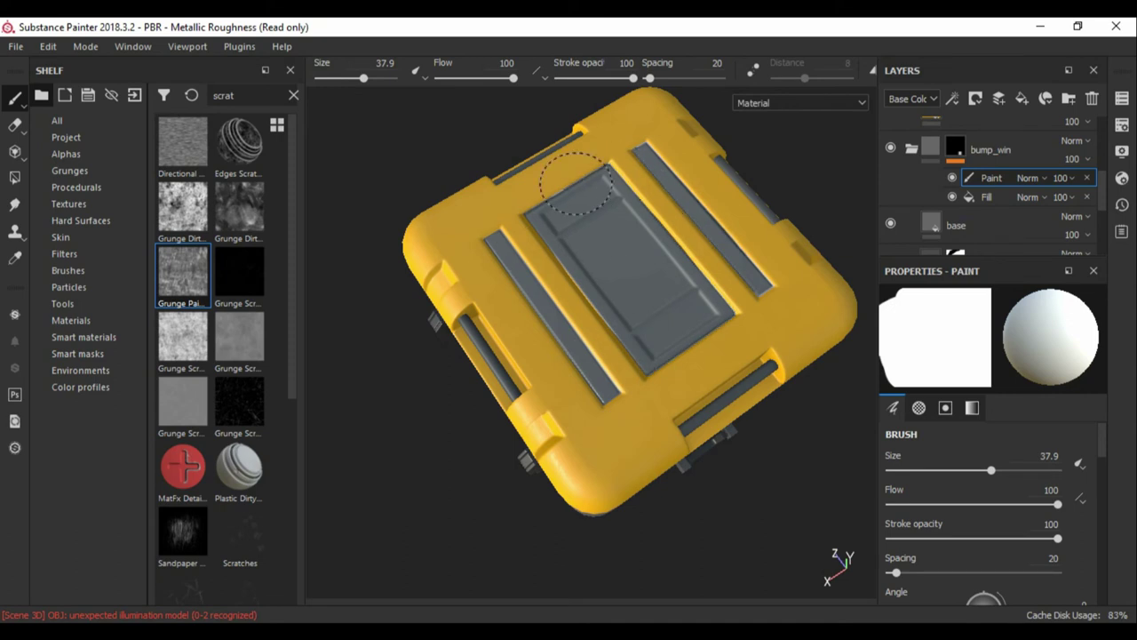
mouse_move(699, 204)
left_mouse_down("alt")
mouse_move(574, 453)
mouse_move(746, 305)
mouse_move(690, 279)
mouse_move(675, 320)
left_mouse_up("alt")
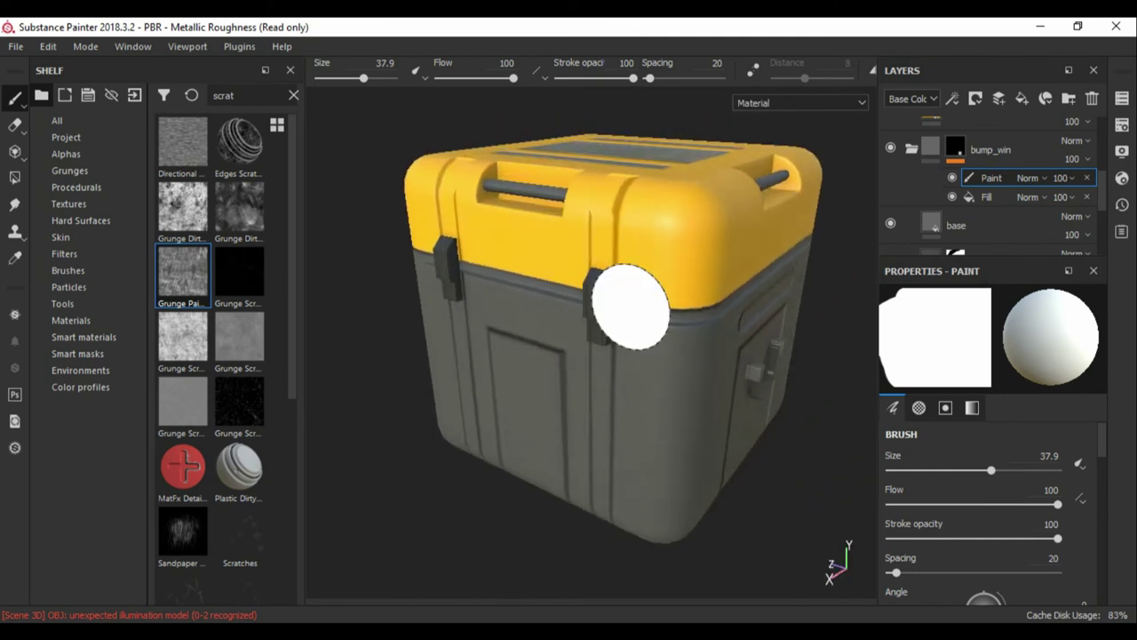
mouse_move(679, 273)
left_mouse_down("alt")
mouse_move(624, 281)
mouse_move(655, 236)
mouse_move(662, 277)
left_mouse_up("alt")
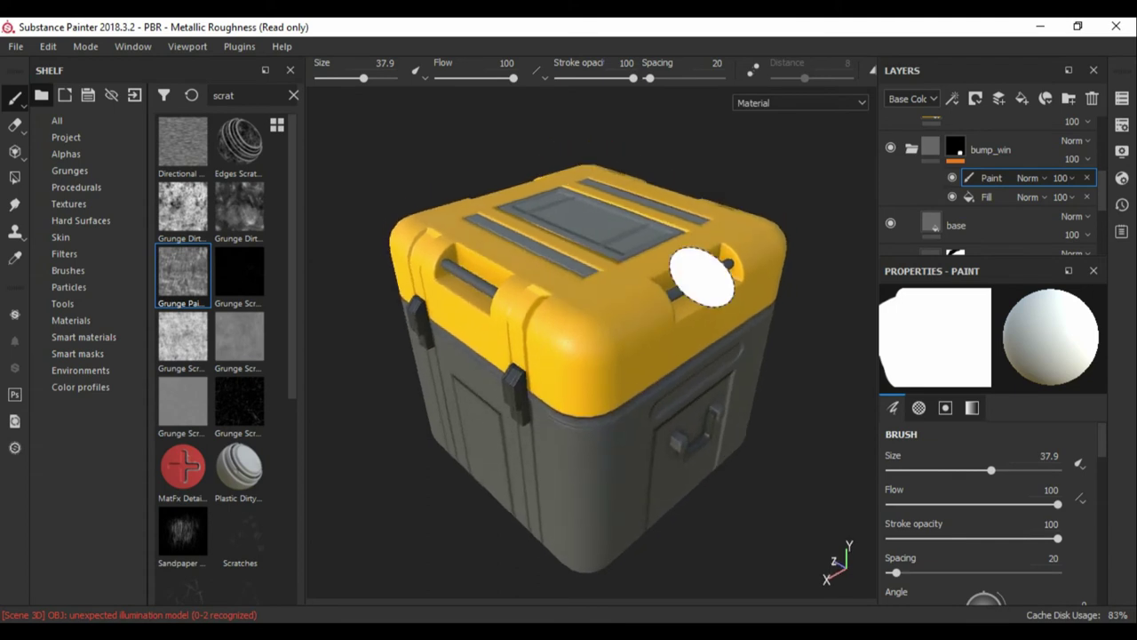
left_click_drag(631, 283, 611, 330, "alt")
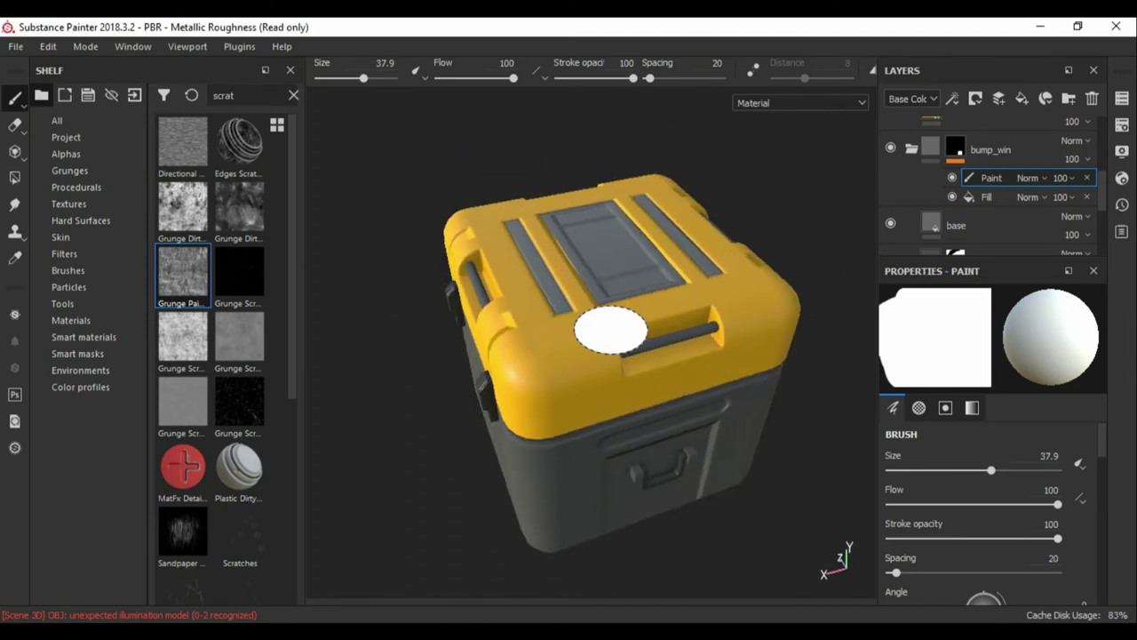
mouse_move(584, 334)
left_mouse_down("alt")
mouse_move(541, 432)
mouse_move(632, 274)
mouse_move(627, 328)
mouse_move(613, 231)
mouse_move(658, 240)
mouse_move(503, 282)
mouse_move(642, 254)
mouse_move(637, 293)
left_mouse_up("alt")
left_click_drag(638, 301, 586, 293, "alt")
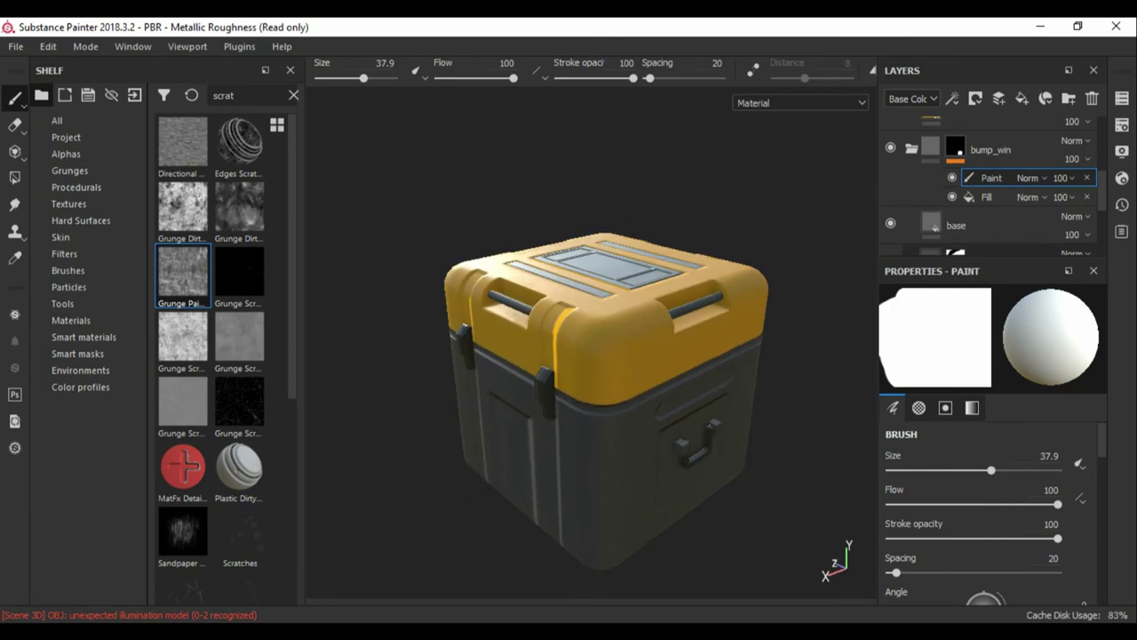
left_click(956, 242)
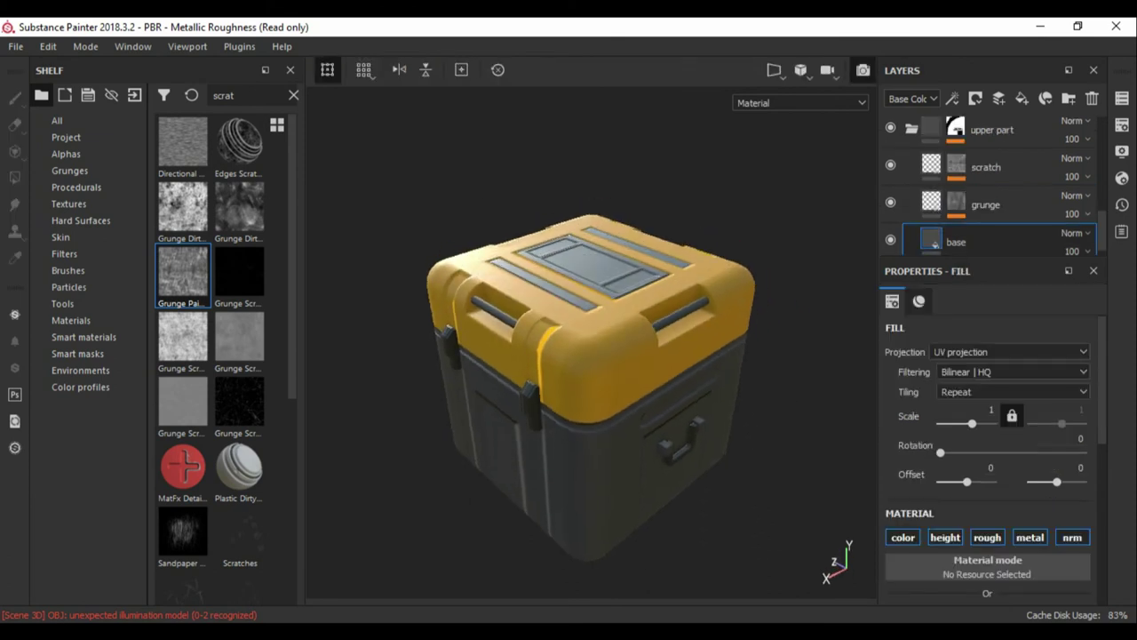
key("F10")
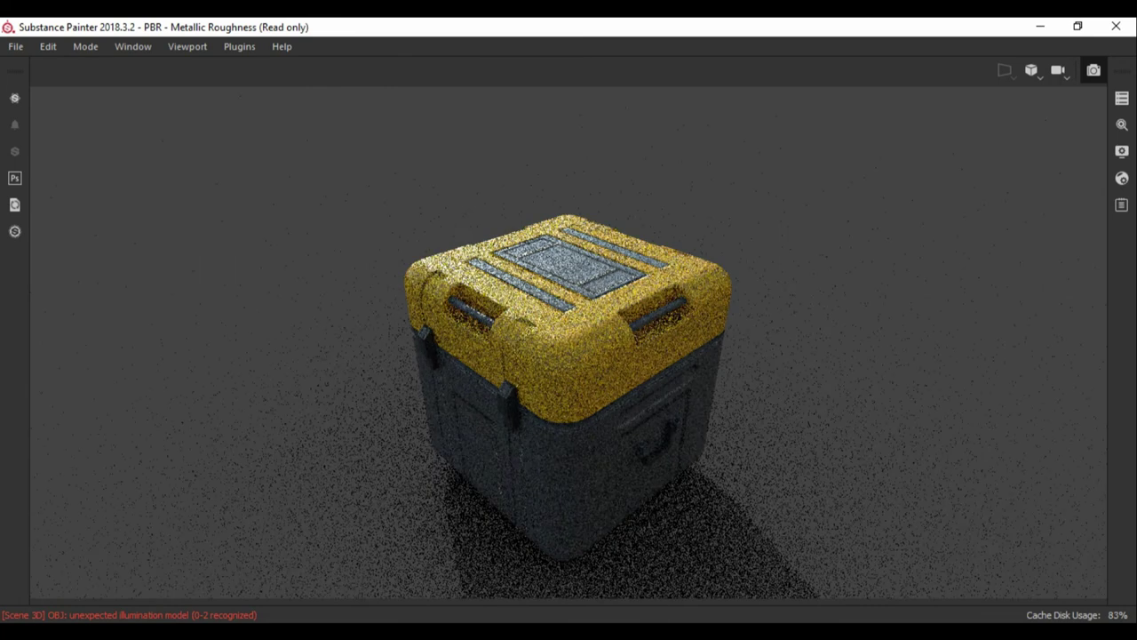
right_click_drag(569, 355, 480, 355, "shift")
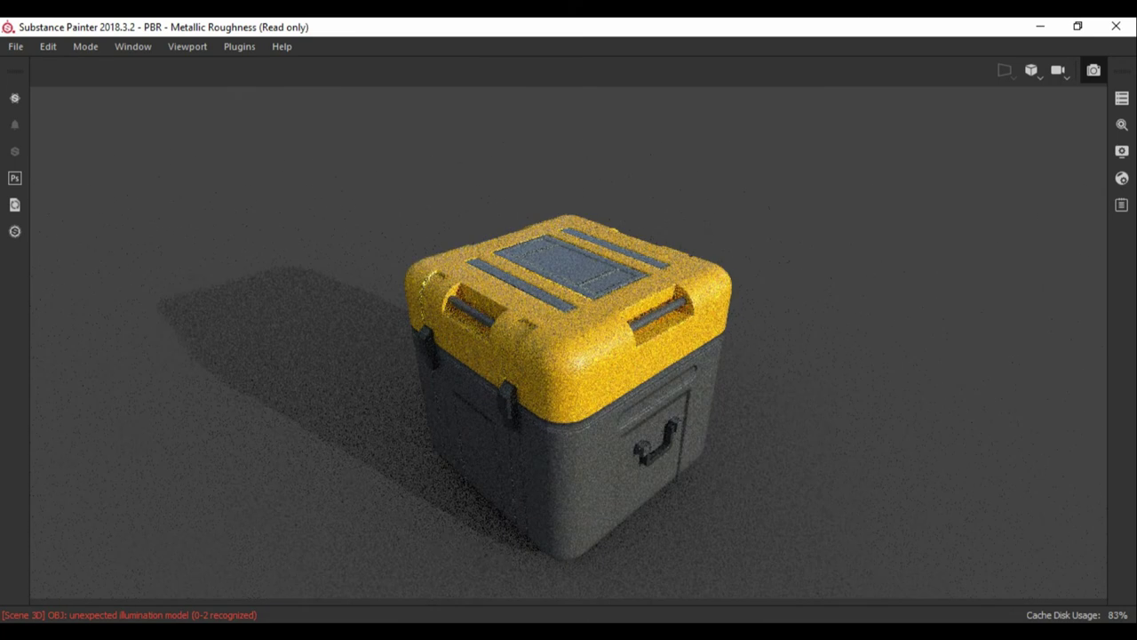
key("F10")
left_click_drag(587, 320, 587, 409, "alt")
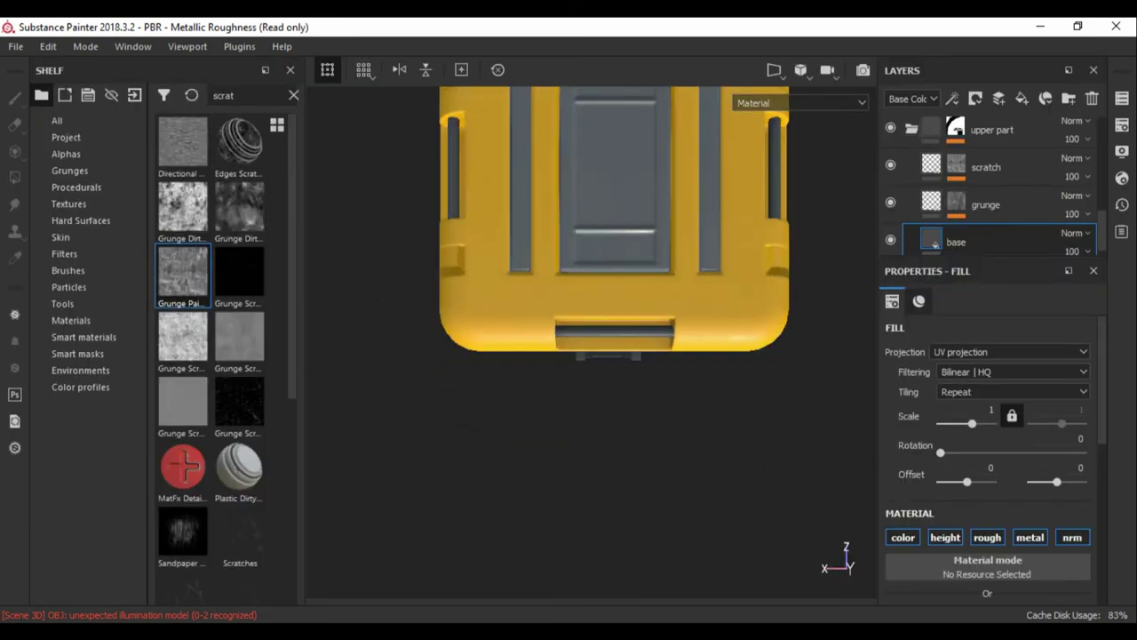
scroll(986, 186, "up", 2)
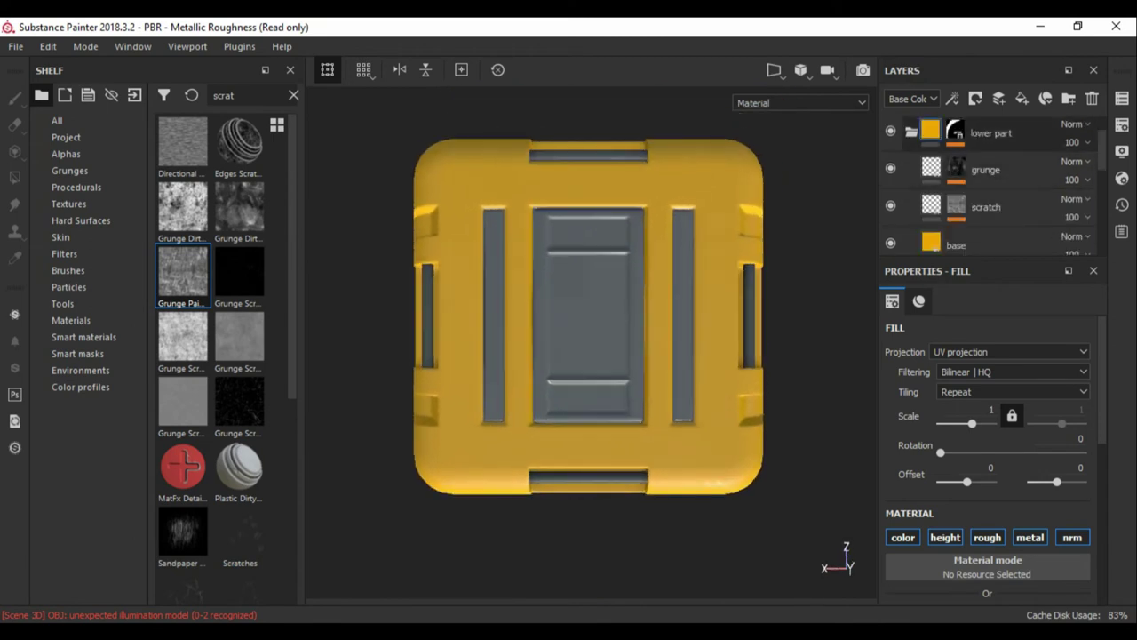
scroll(986, 187, "up", 2)
Add a new fill layer, Fill layer 1, with a black mask.
left_click(1045, 99)
left_click(1022, 99)
right_click(913, 133)
left_click(955, 163)
Choose the Line Stripes alpha from the shelf's Alphas section for the brush.
left_click(68, 270)
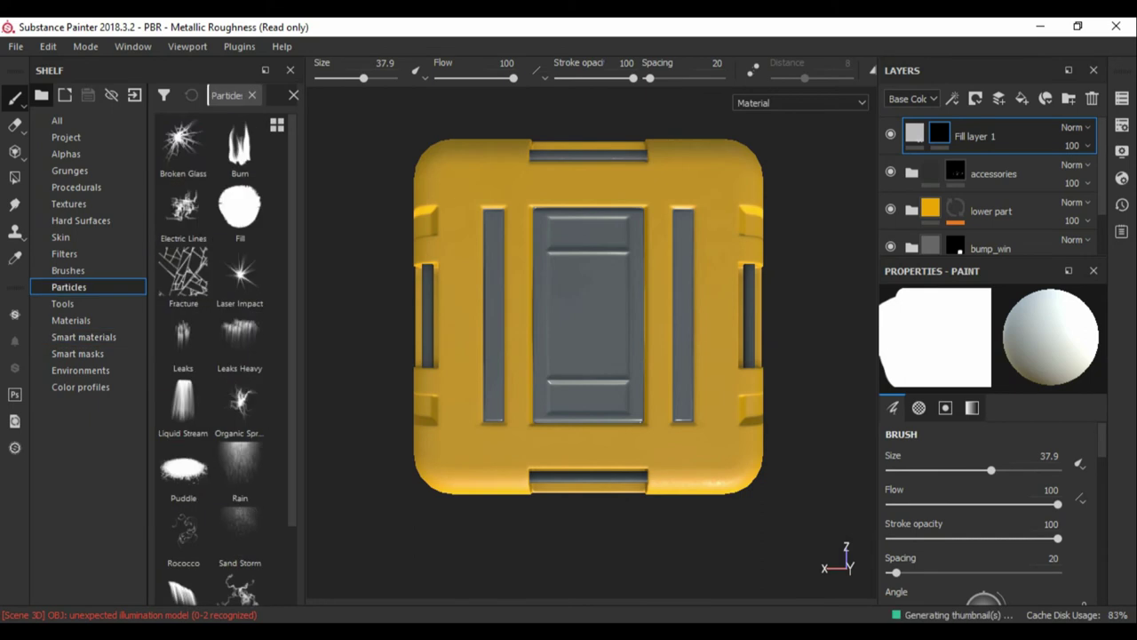
left_click(71, 320)
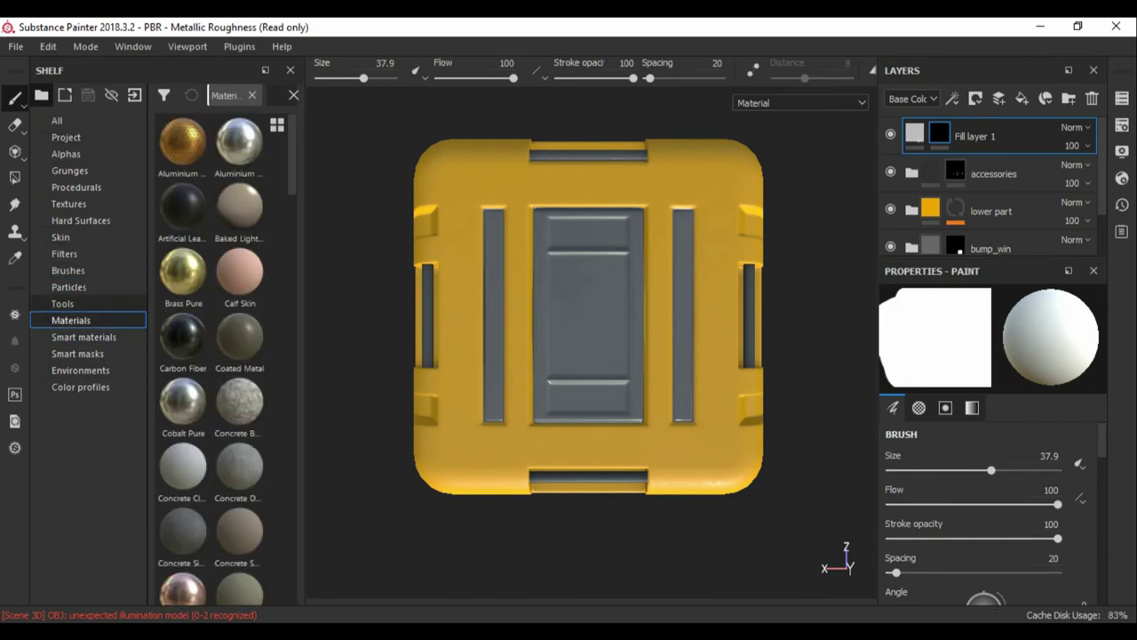
left_click(62, 303)
left_click(67, 270)
left_click(64, 253)
left_click(66, 154)
scroll(212, 356, "down", 5)
scroll(211, 355, "down", 5)
scroll(211, 355, "down", 5)
scroll(211, 355, "down", 5)
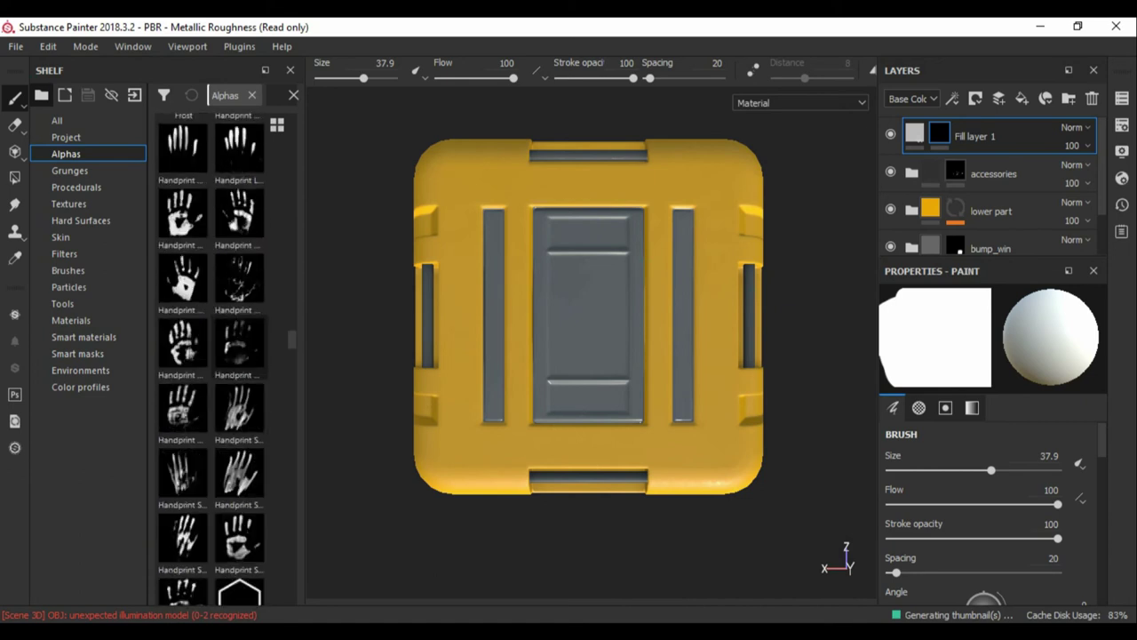
scroll(212, 356, "down", 5)
left_click(240, 497)
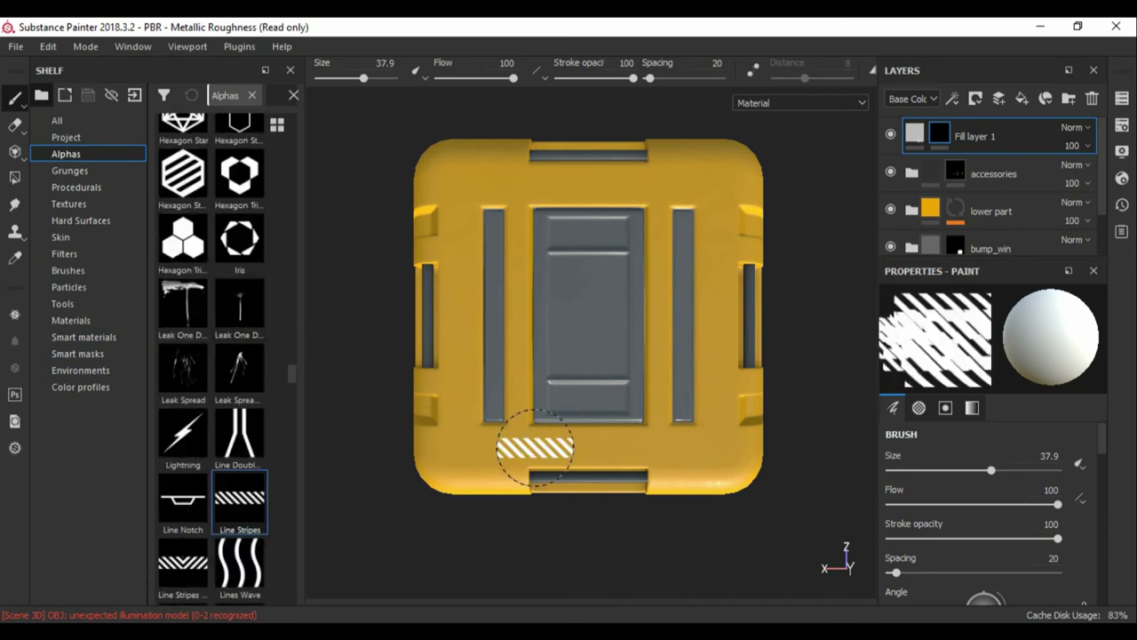
Stamp light grey diagonal hazard stripes on the lid's left and right strips, brush size about 60-87.
right_click_drag(583, 441, 622, 442, "ctrl")
left_click(582, 442)
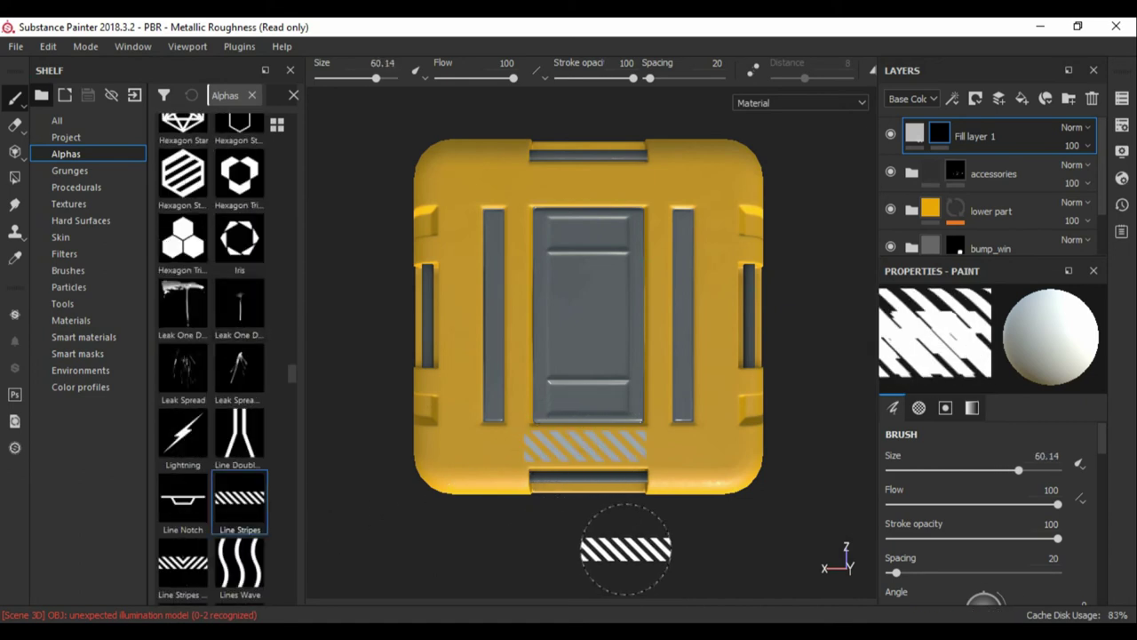
mouse_move(545, 241)
right_mouse_down("ctrl")
mouse_move(525, 250)
mouse_move(560, 251)
right_mouse_up("ctrl")
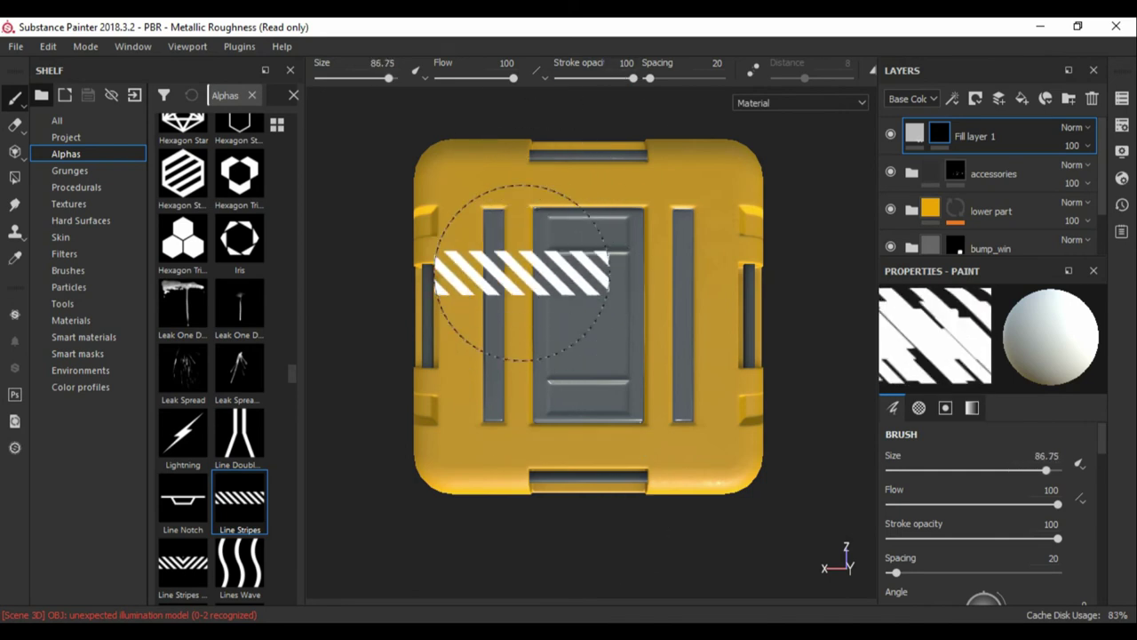
mouse_move(498, 248)
left_mouse_down("alt")
mouse_move(542, 267)
mouse_move(497, 287)
mouse_move(500, 298)
left_mouse_up("alt")
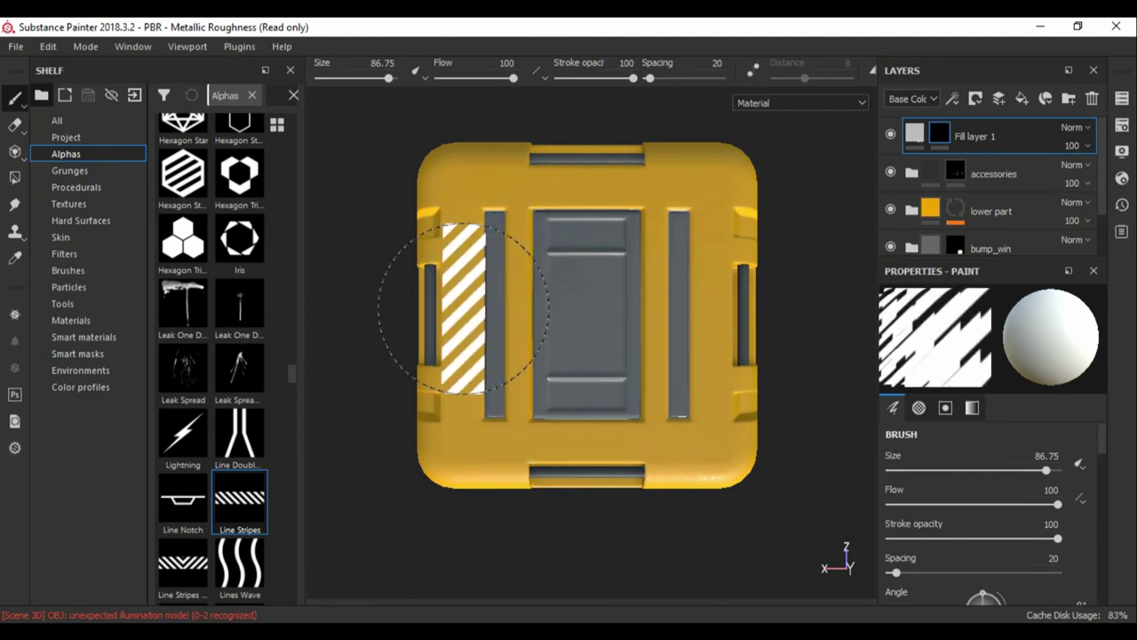
right_click_drag(462, 307, 351, 373, "ctrl")
scroll(212, 355, "down", 3)
scroll(212, 355, "down", 3)
scroll(211, 355, "down", 3)
scroll(211, 355, "down", 3)
scroll(183, 338, "down", 3)
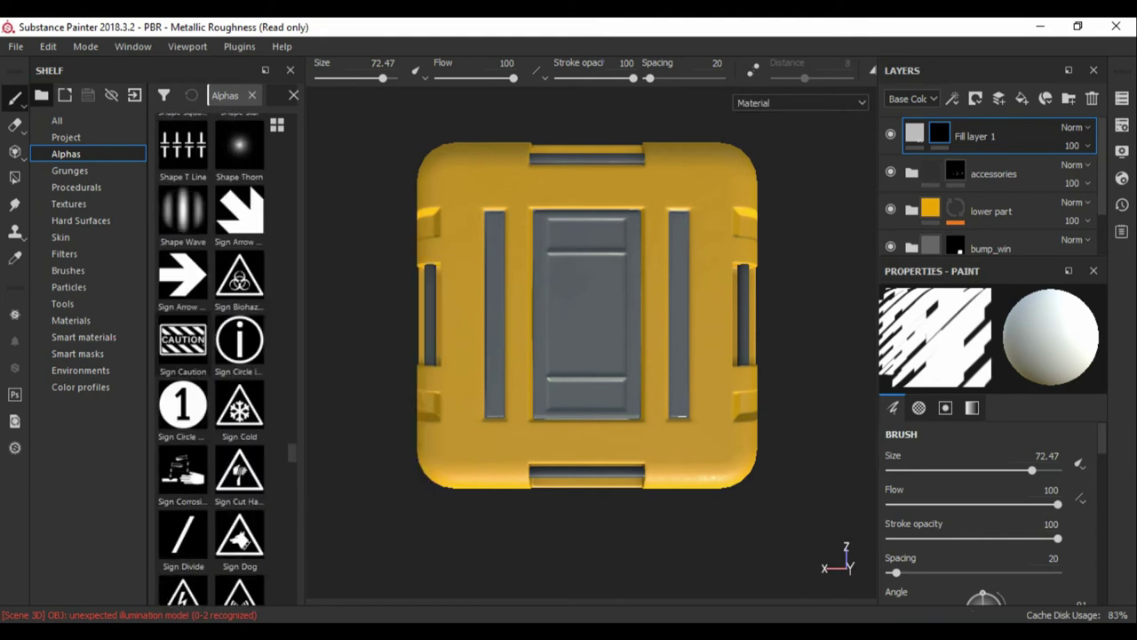
left_click(463, 309)
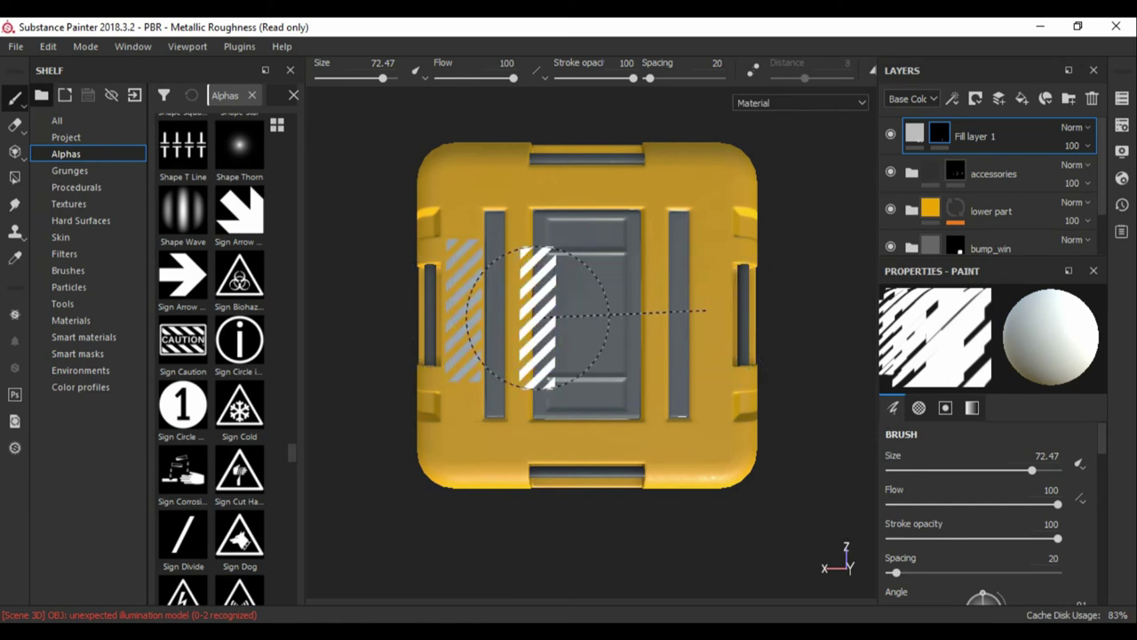
left_click(710, 310)
mouse_move(813, 548)
left_mouse_down("alt")
mouse_move(641, 342)
mouse_move(569, 374)
left_mouse_up("alt")
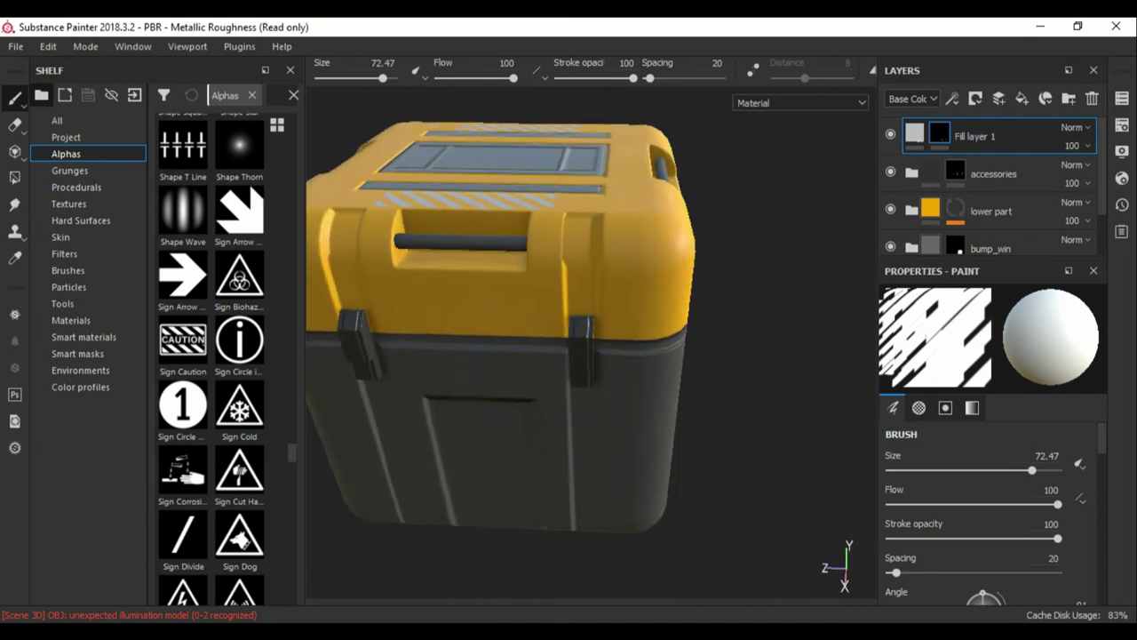
Stamp white down arrows on the lid above both latches using the Sign Arrow alpha at size about 26.
left_click(182, 277)
mouse_move(610, 317)
left_mouse_down("alt")
mouse_move(797, 352)
mouse_move(804, 258)
left_mouse_up("alt")
left_click_drag(791, 317, 782, 374, "alt")
right_click_drag(642, 274, 604, 274, "ctrl")
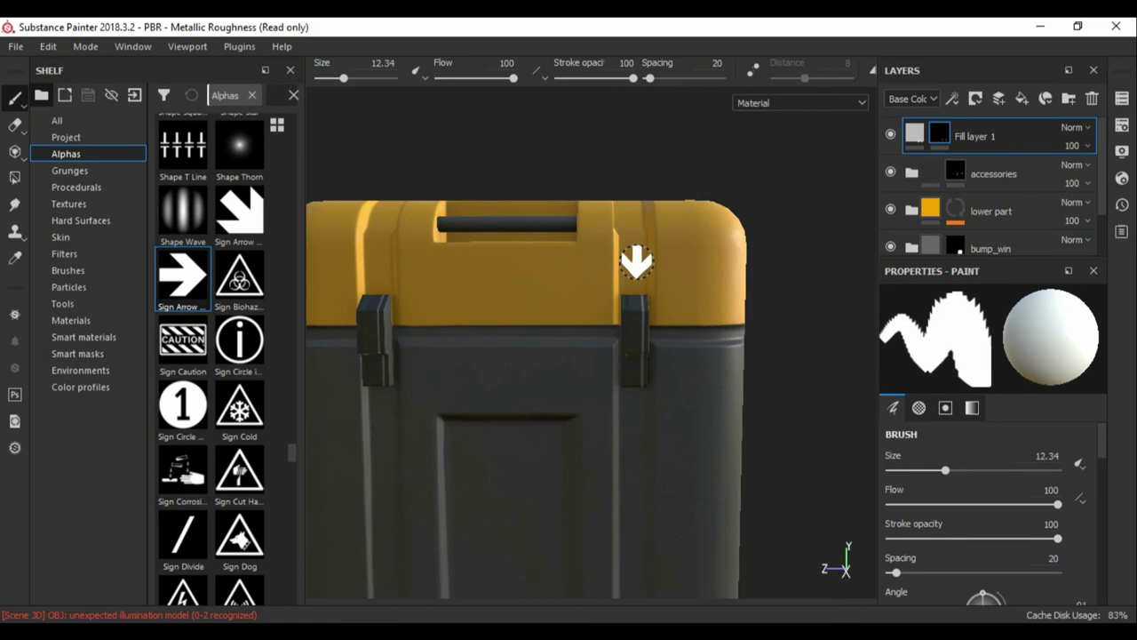
left_click_drag(814, 281, 636, 264, "alt")
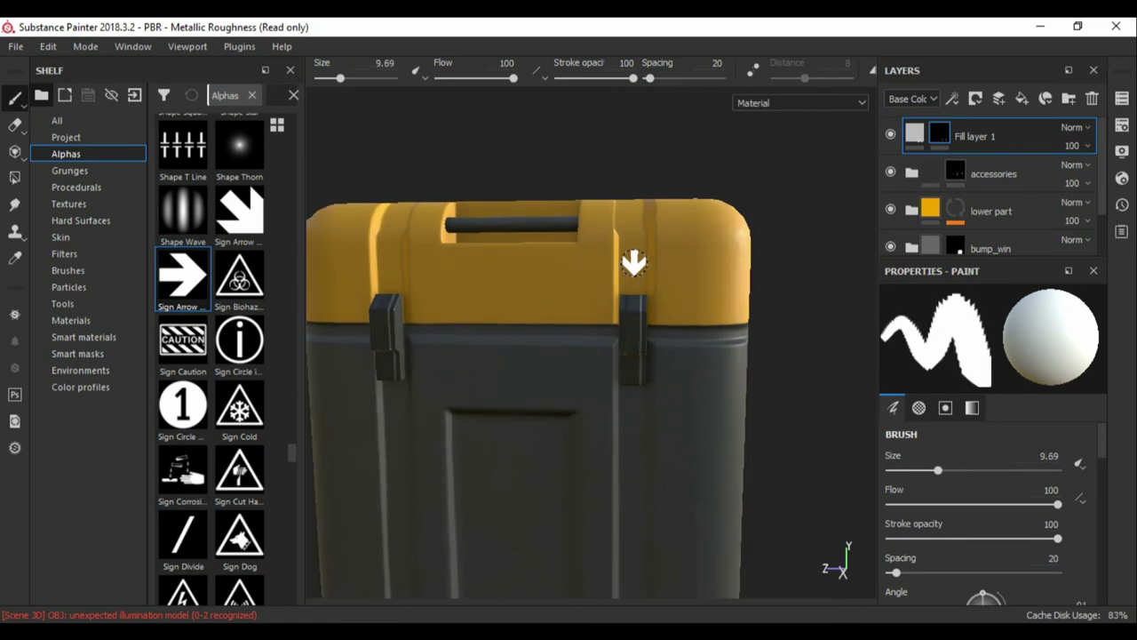
scroll(814, 356, "up", 2)
scroll(825, 388, "up", 3)
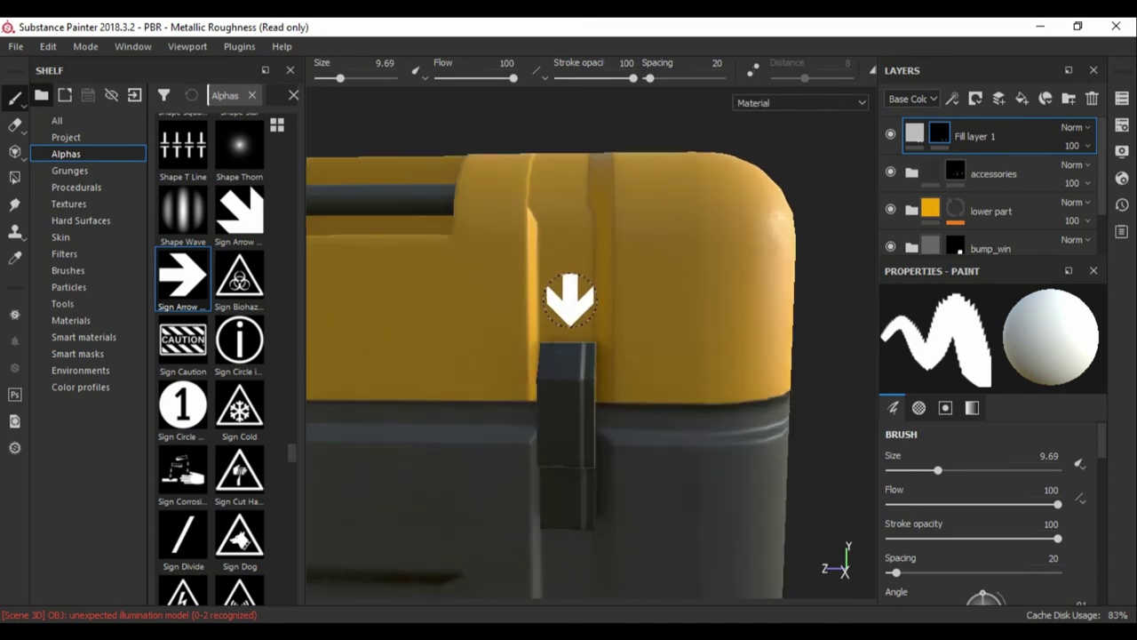
left_click_drag(566, 304, 574, 319, "alt")
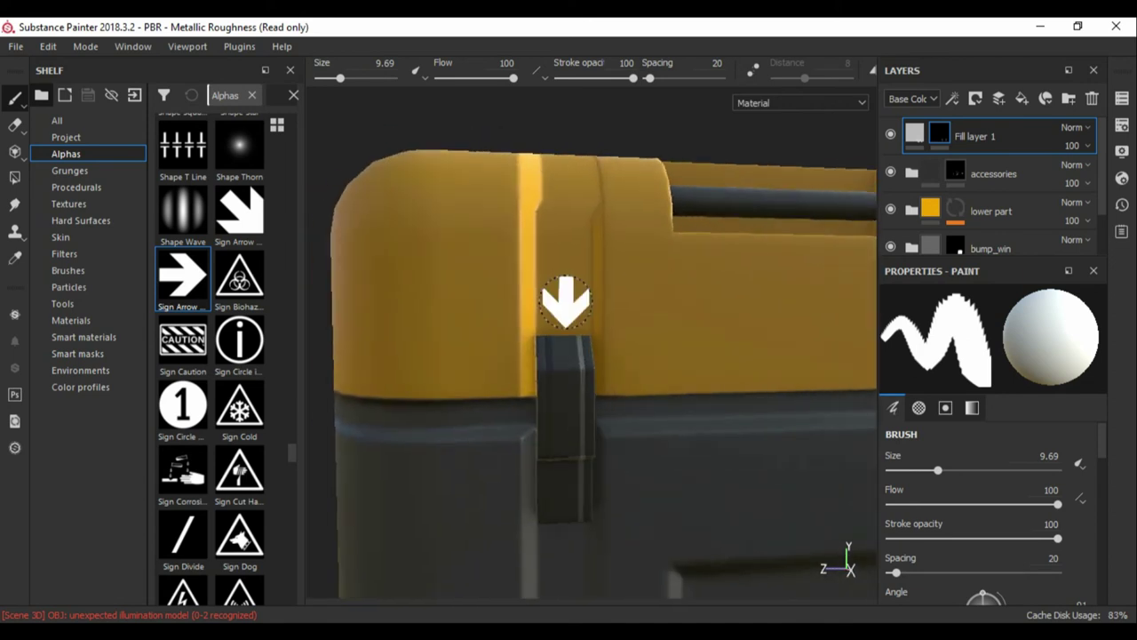
scroll(565, 305, "down", 5)
left_click_drag(566, 305, 676, 311, "alt")
scroll(692, 311, "up", 5)
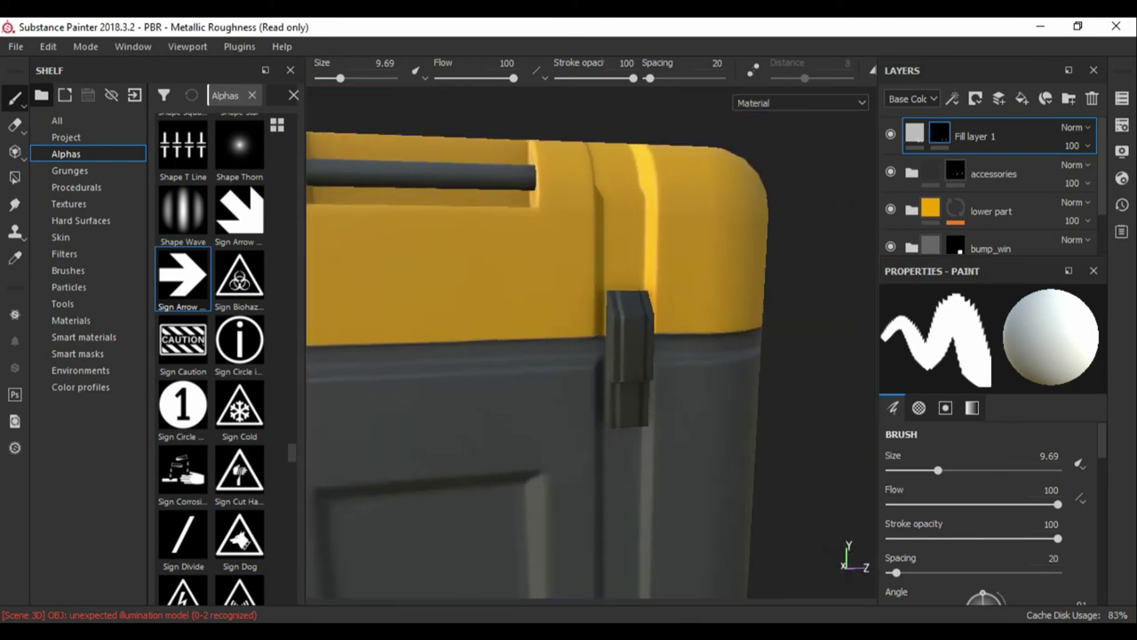
scroll(692, 312, "up", 3)
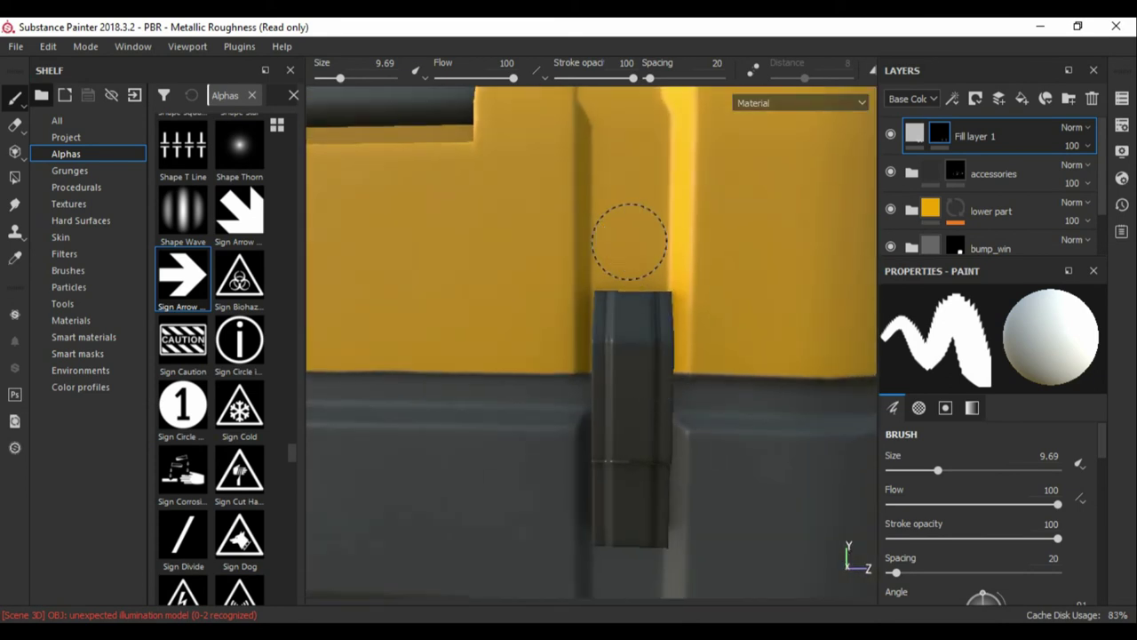
scroll(553, 312, "down", 3)
mouse_move(554, 312)
left_mouse_down("alt")
mouse_move(622, 311)
mouse_move(596, 312)
left_mouse_up("alt")
scroll(622, 311, "up", 4)
left_click(600, 353)
Enlarge the Sign Caution stamp to about 35.22 and level its angle to about 357.
scroll(669, 429, "down", 3)
mouse_move(767, 452)
left_mouse_down("alt")
mouse_move(711, 498)
mouse_move(675, 462)
left_mouse_up("alt")
scroll(586, 337, "up", 3)
right_click_drag(606, 320, 622, 288, "ctrl")
left_click_drag(622, 289, 613, 291, "ctrl")
left_click_drag(638, 479, 639, 479, "ctrl")
left_click_drag(851, 487, 655, 374, "alt")
right_click_drag(601, 315, 605, 316, "ctrl")
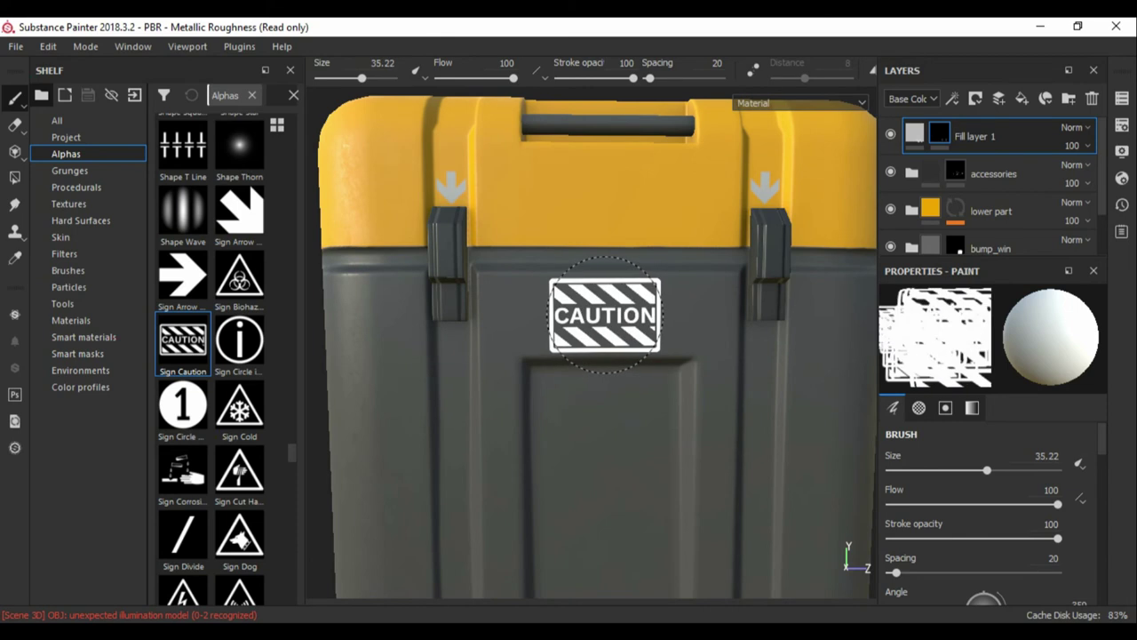
Undo a stray caution stroke and stamp the caution sign once on the crate front.
left_click_drag(605, 315, 800, 391)
key("ctrl+z")
scroll(616, 321, "down", 2)
left_click(617, 320)
Set brush Spacing to 122, Size Jitter to 35 and Angle Jitter to 32.
left_click_drag(616, 320, 533, 293, "alt")
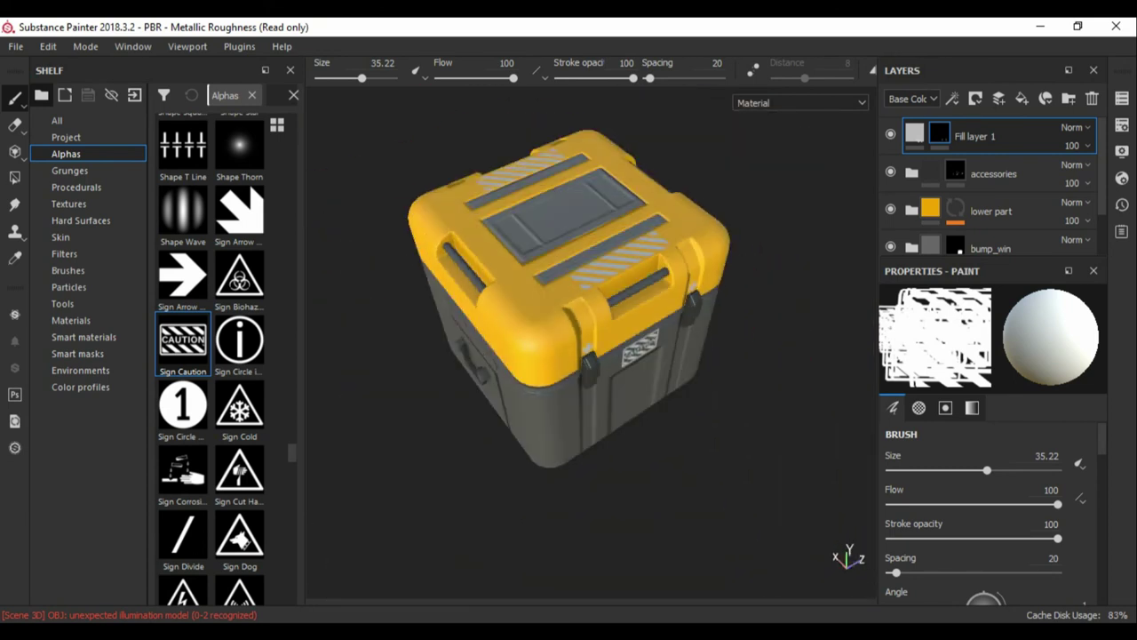
left_click_drag(539, 356, 629, 472, "alt")
scroll(609, 408, "up", 3)
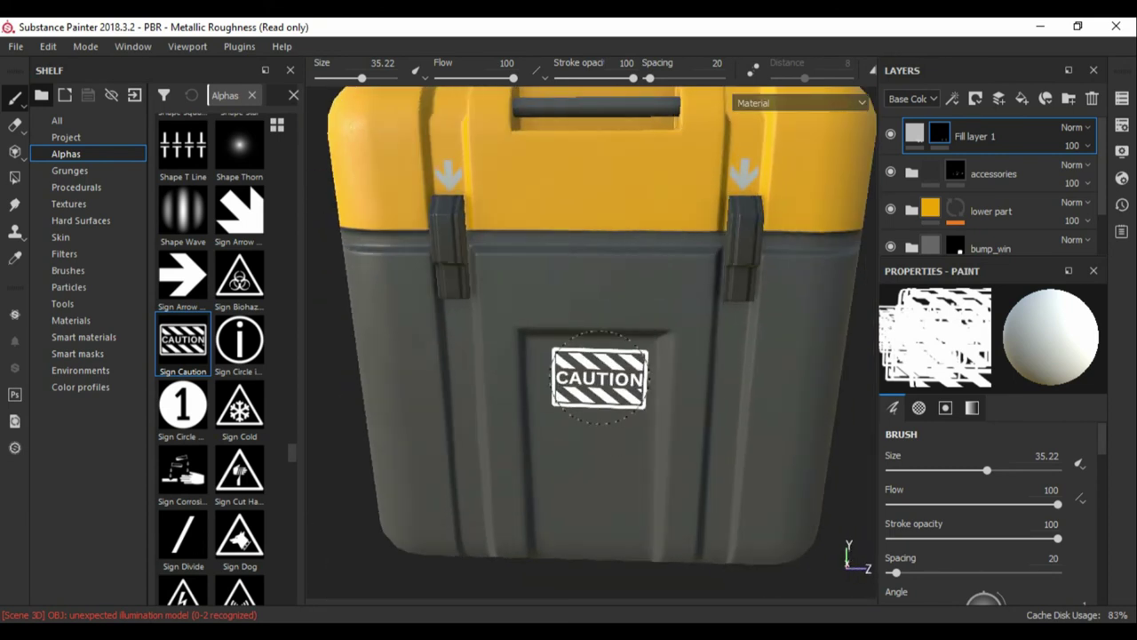
scroll(977, 497, "down", 2)
mouse_move(896, 505)
left_mouse_down()
mouse_move(942, 505)
mouse_move(949, 487)
left_mouse_up()
scroll(986, 507, "down", 3)
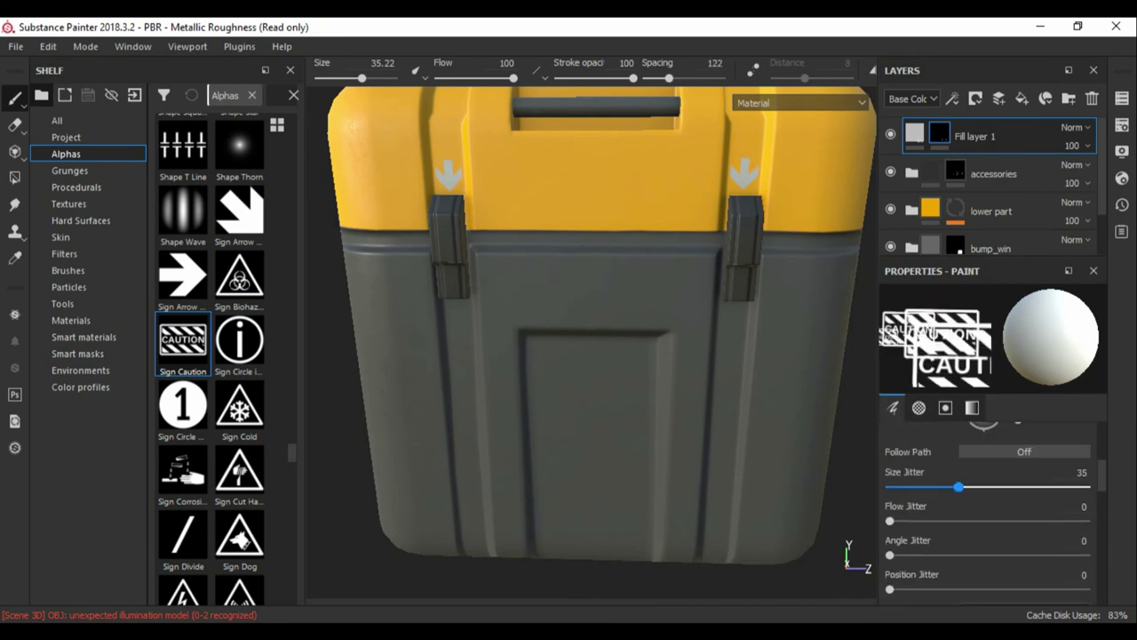
scroll(986, 515, "down", 2)
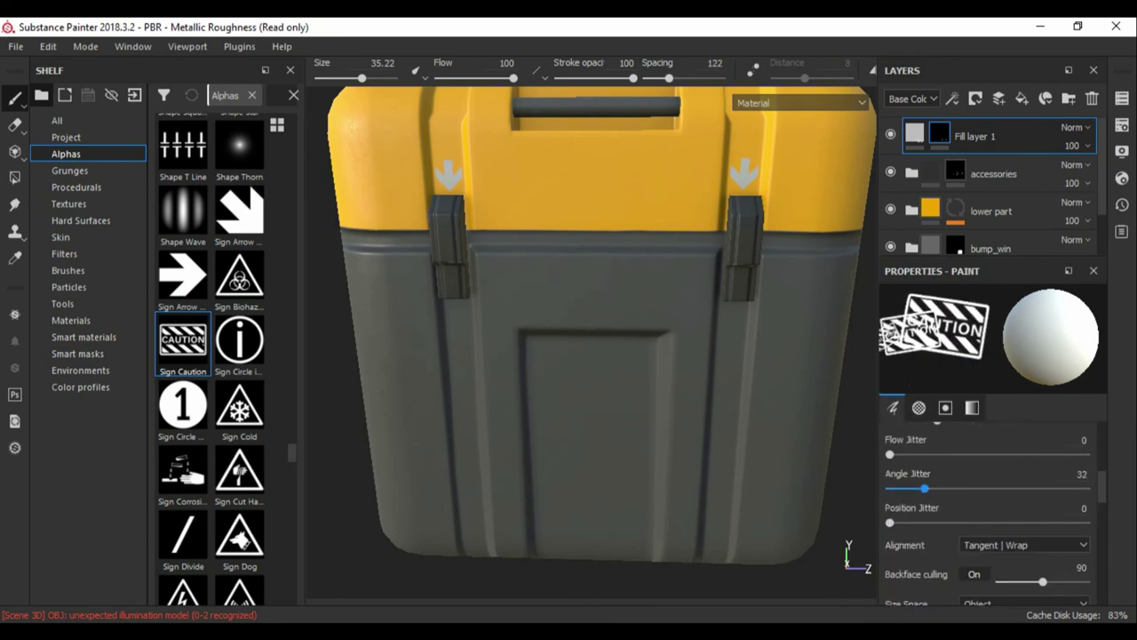
scroll(986, 516, "down", 2)
scroll(986, 515, "down", 4)
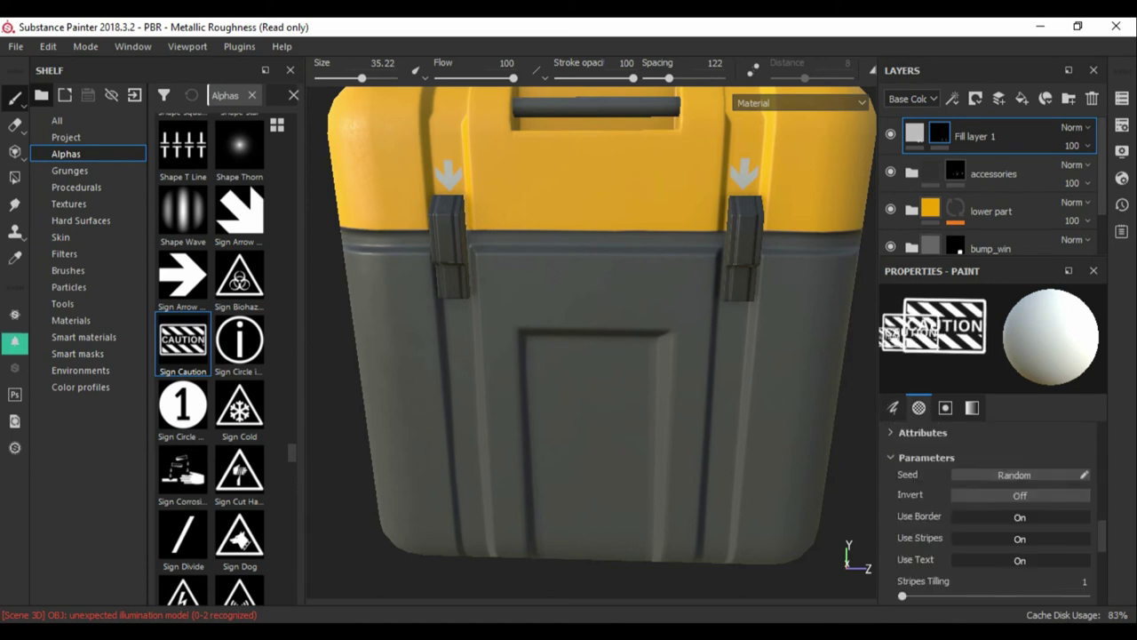
scroll(986, 515, "up", 2)
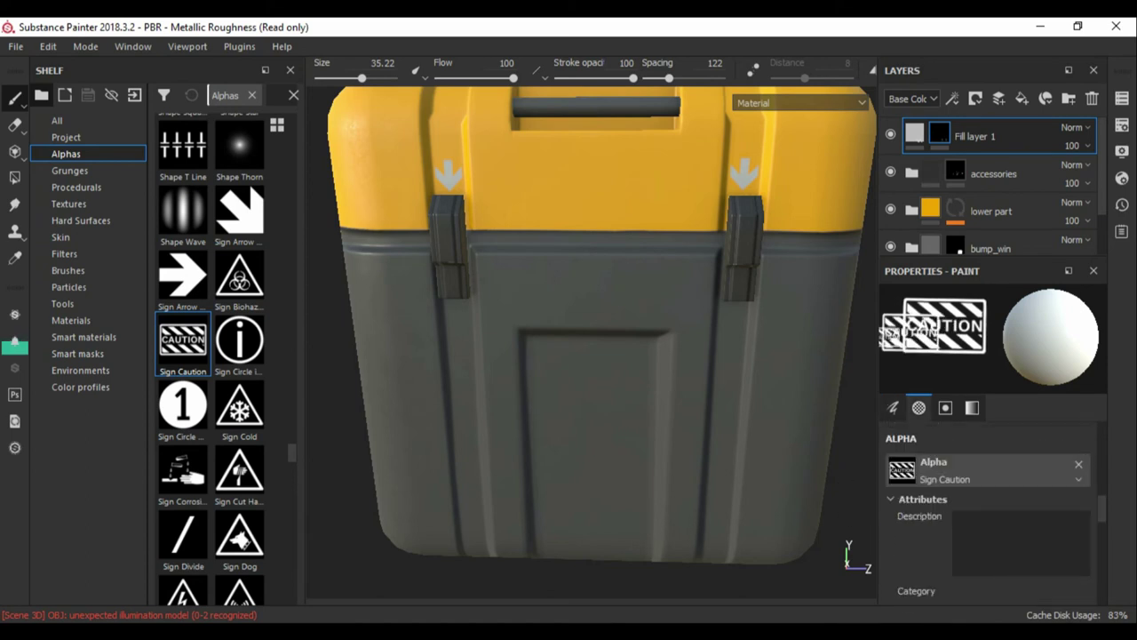
scroll(210, 355, "down", 5)
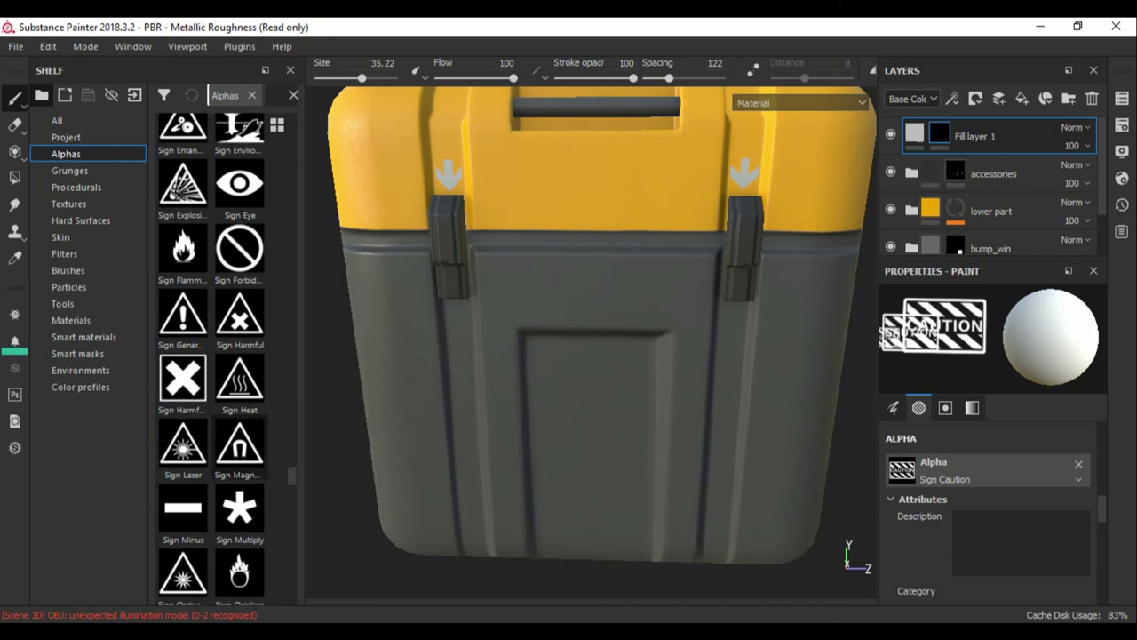
scroll(210, 355, "down", 5)
scroll(211, 356, "down", 5)
Save the project and scroll the Alphas shelf down toward the text stamps.
key("ctrl+s")
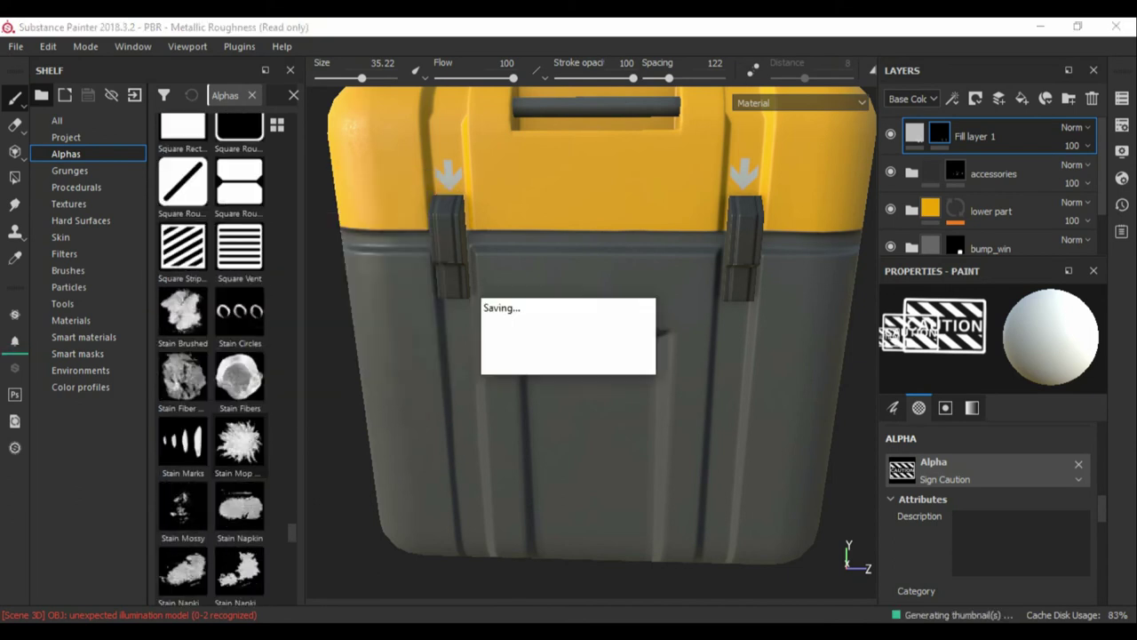
scroll(211, 355, "down", 5)
scroll(210, 355, "down", 3)
Switch the stamp to the Text Caution alpha and enlarge it.
left_click(240, 391)
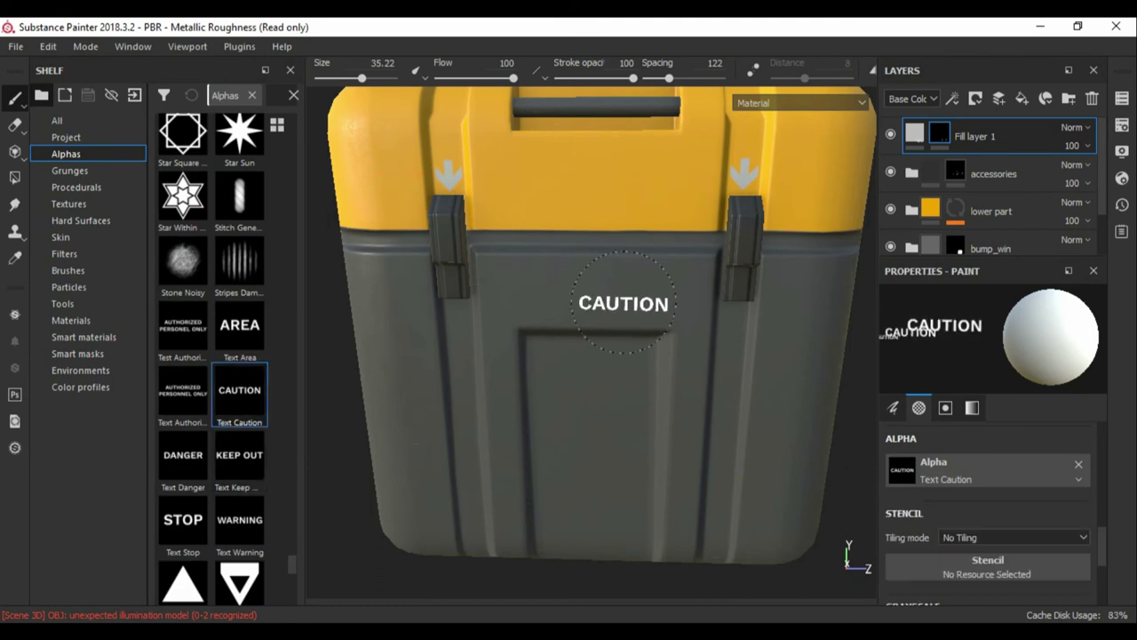
right_click_drag(586, 293, 622, 293, "ctrl")
left_click_drag(589, 293, 604, 293, "alt")
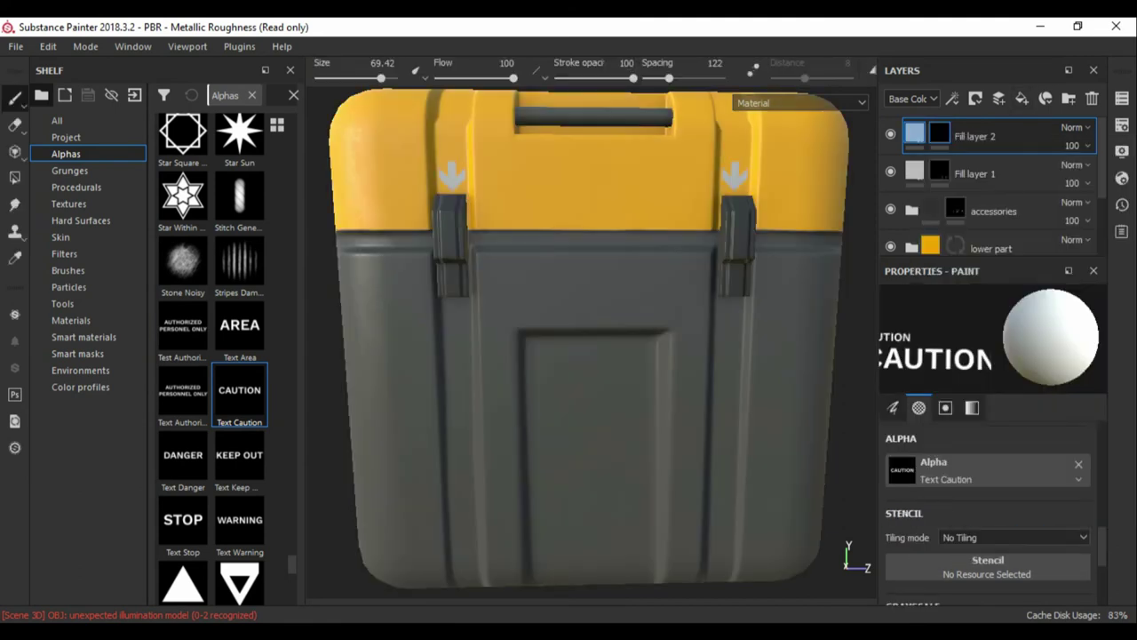
Add Fill layer 2 with an orange Base Color and target its mask.
left_click(1021, 99)
left_click(987, 576)
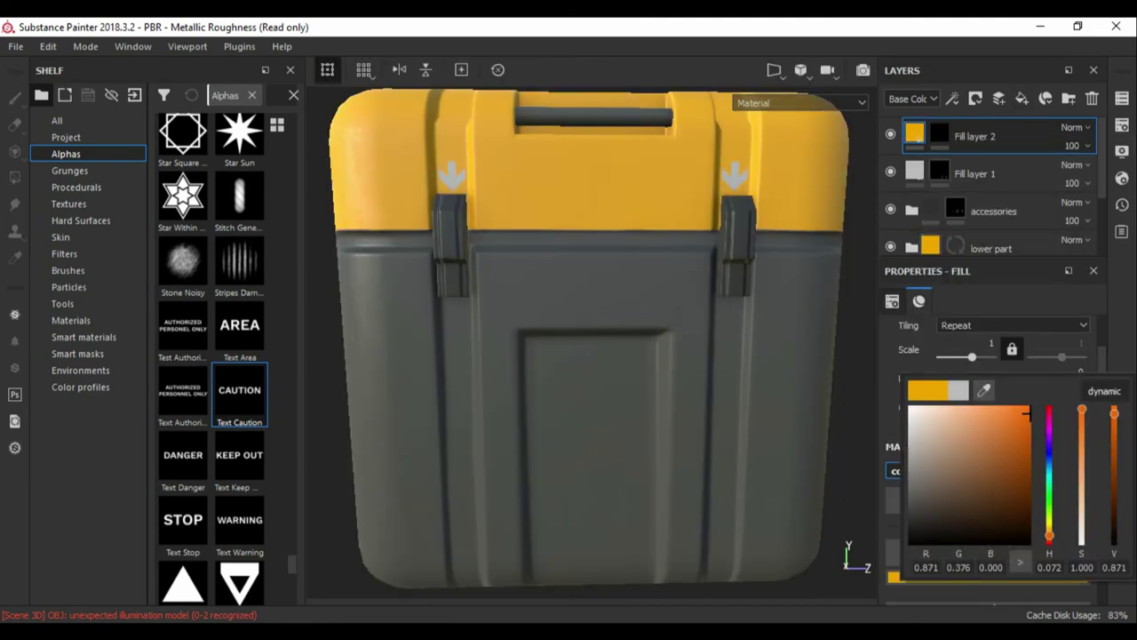
left_click(939, 134)
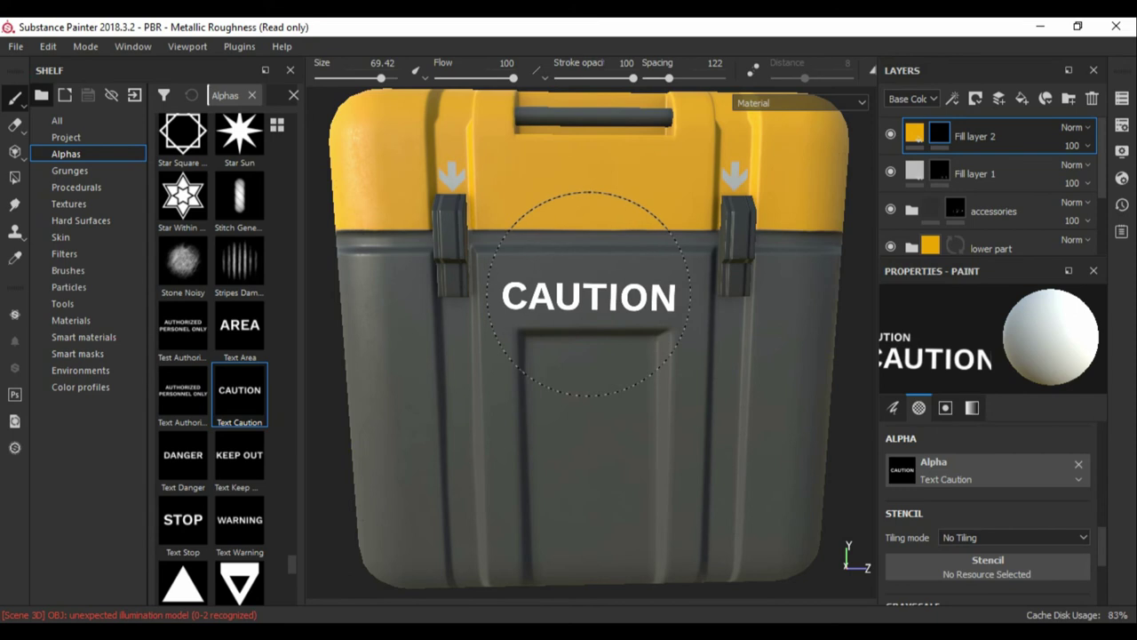
Stamp orange CAUTION text on the crate's grey front, then add a new layer folder.
key("ctrl")
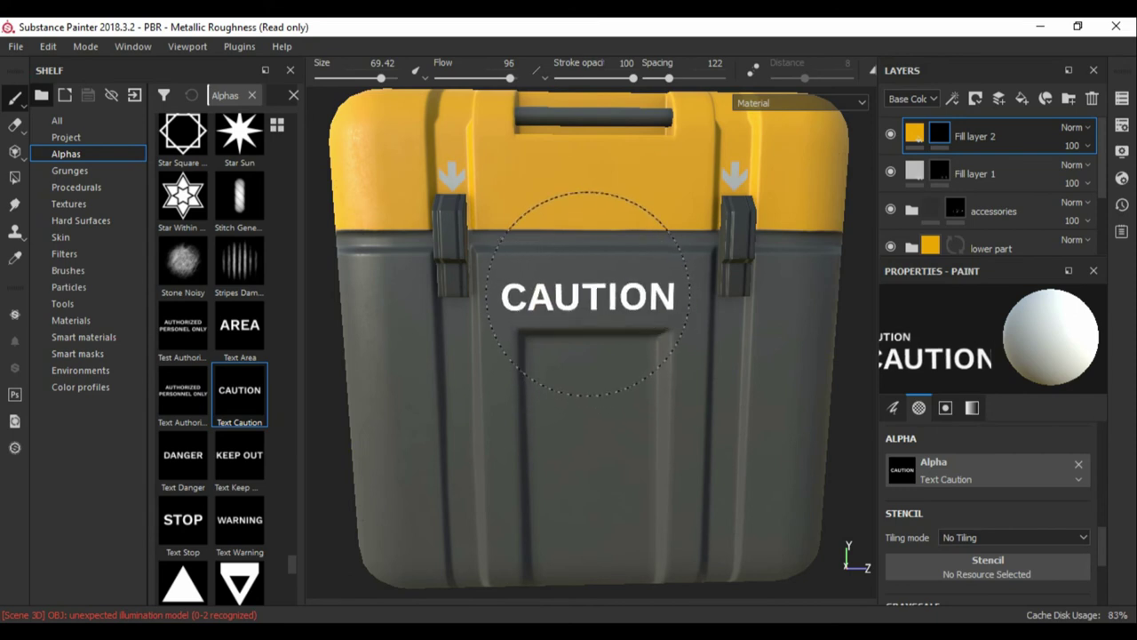
left_click(588, 294)
scroll(622, 457, "down", 5)
left_click_drag(622, 457, 587, 444, "alt")
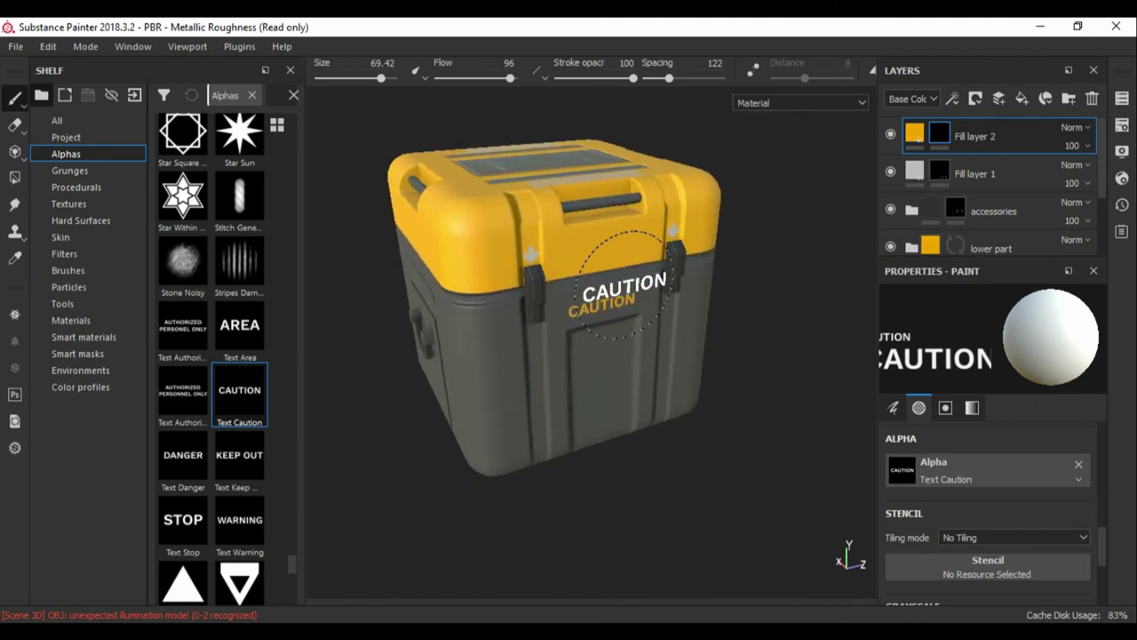
left_click_drag(587, 267, 611, 326, "alt")
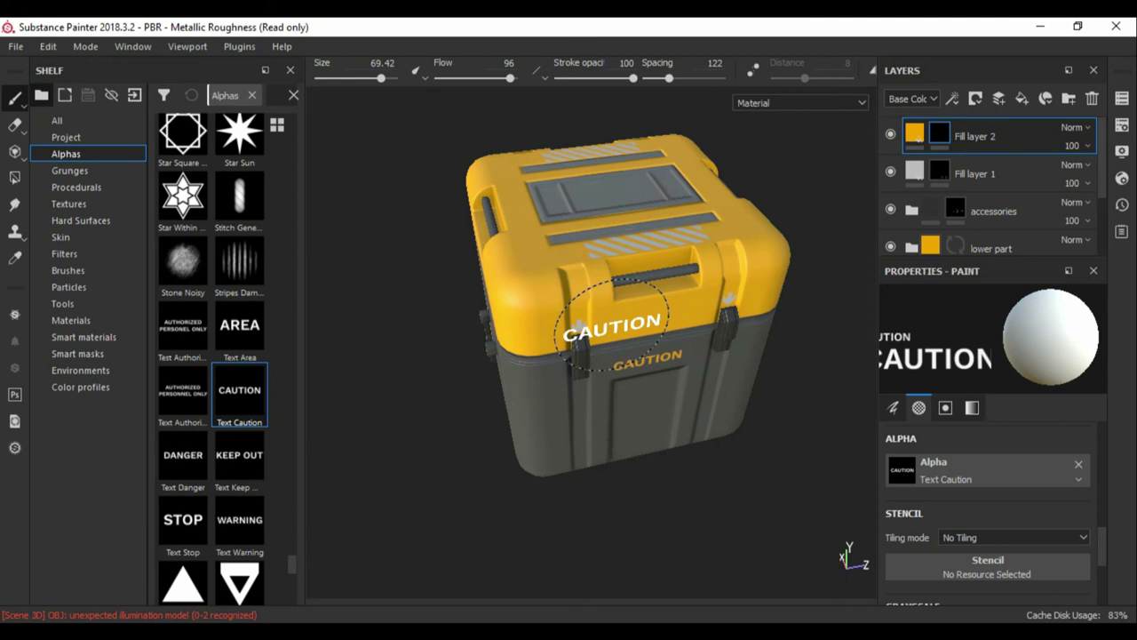
mouse_move(631, 400)
left_mouse_down("alt")
mouse_move(568, 355)
mouse_move(551, 408)
left_mouse_up("alt")
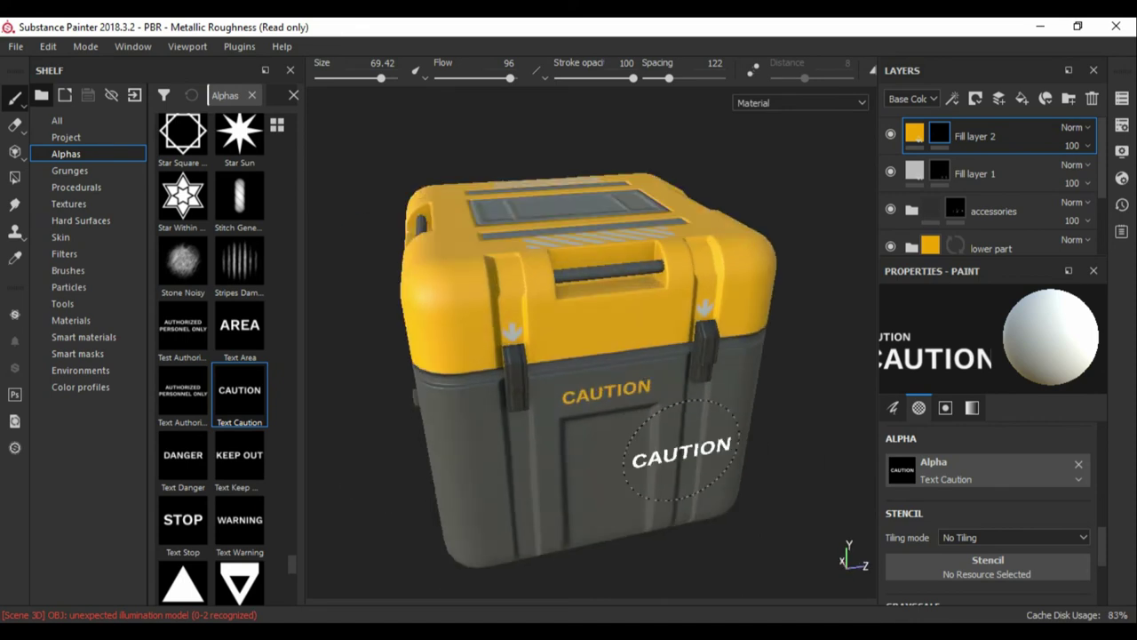
left_click(1069, 99)
type("graphics")
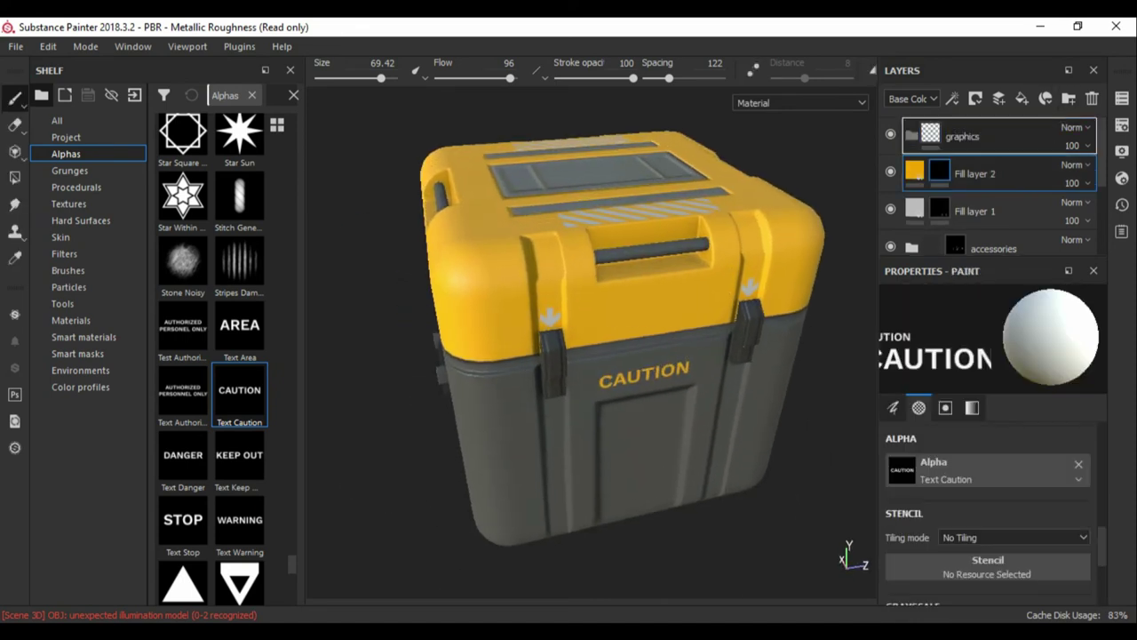
Name the folder 'graphics' holding Fill layer 1 and Fill layer 2, and scroll the Alphas shelf up.
left_click(956, 209)
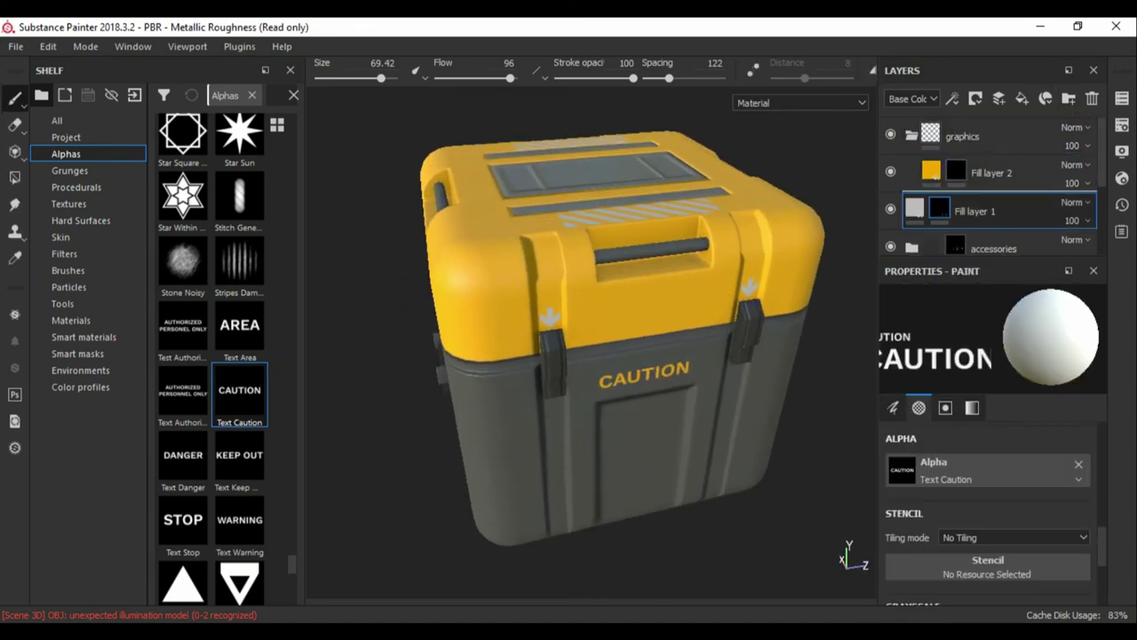
left_click_drag(597, 343, 604, 294, "alt")
double_click(992, 173)
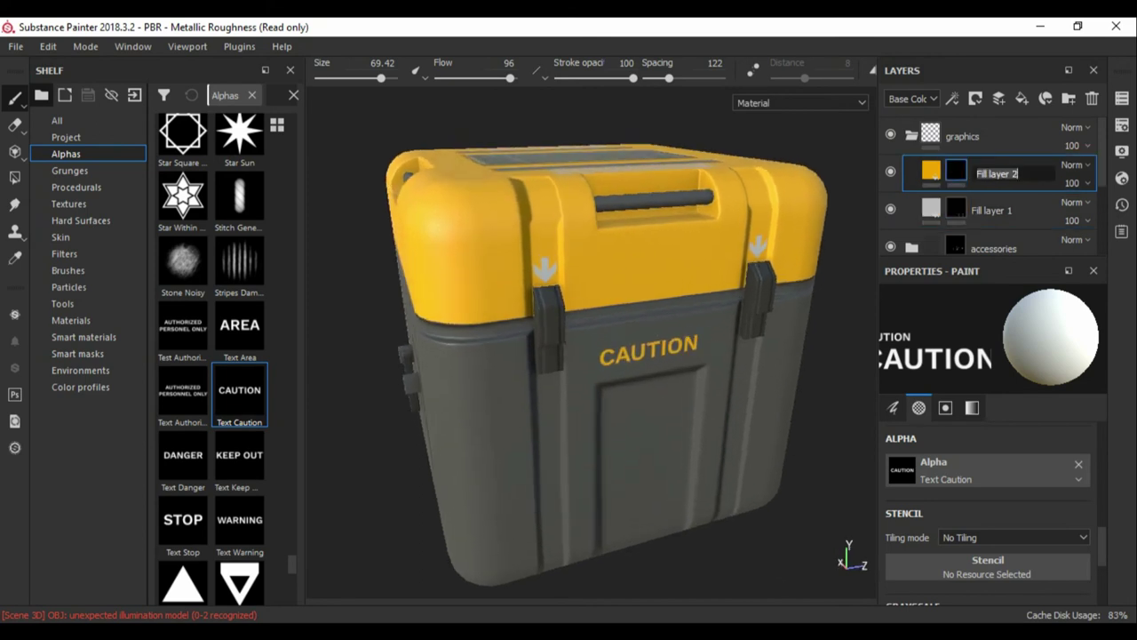
scroll(675, 325, "up", 3)
mouse_move(578, 262)
left_mouse_down("alt")
mouse_move(656, 252)
mouse_move(613, 267)
left_mouse_up("alt")
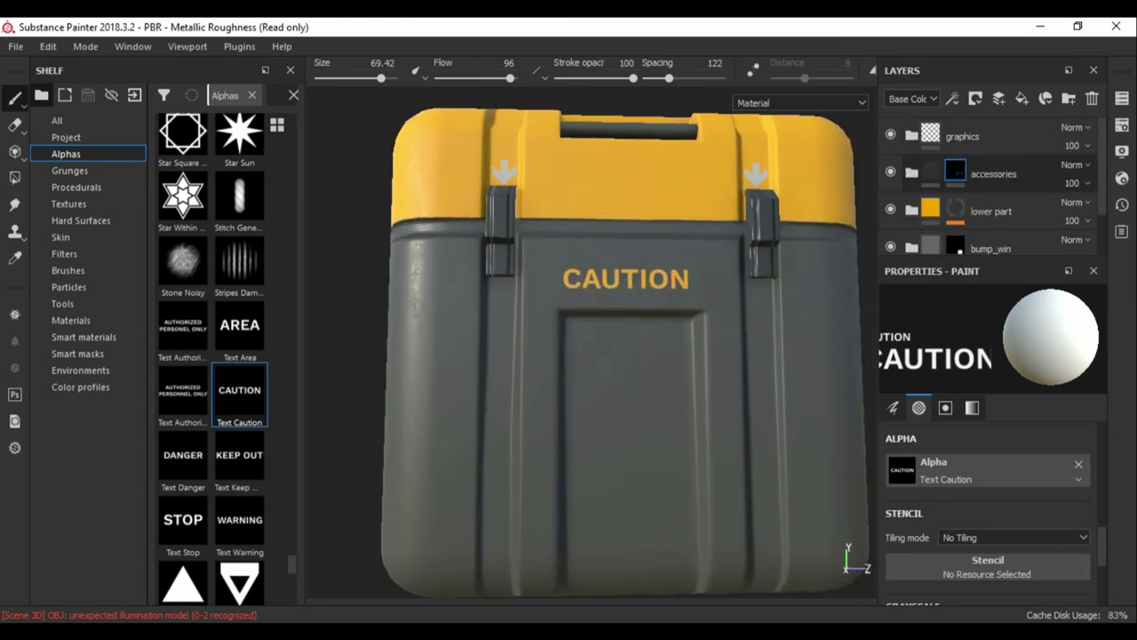
scroll(986, 187, "down", 2)
scroll(986, 186, "up", 2)
scroll(986, 186, "up", 2)
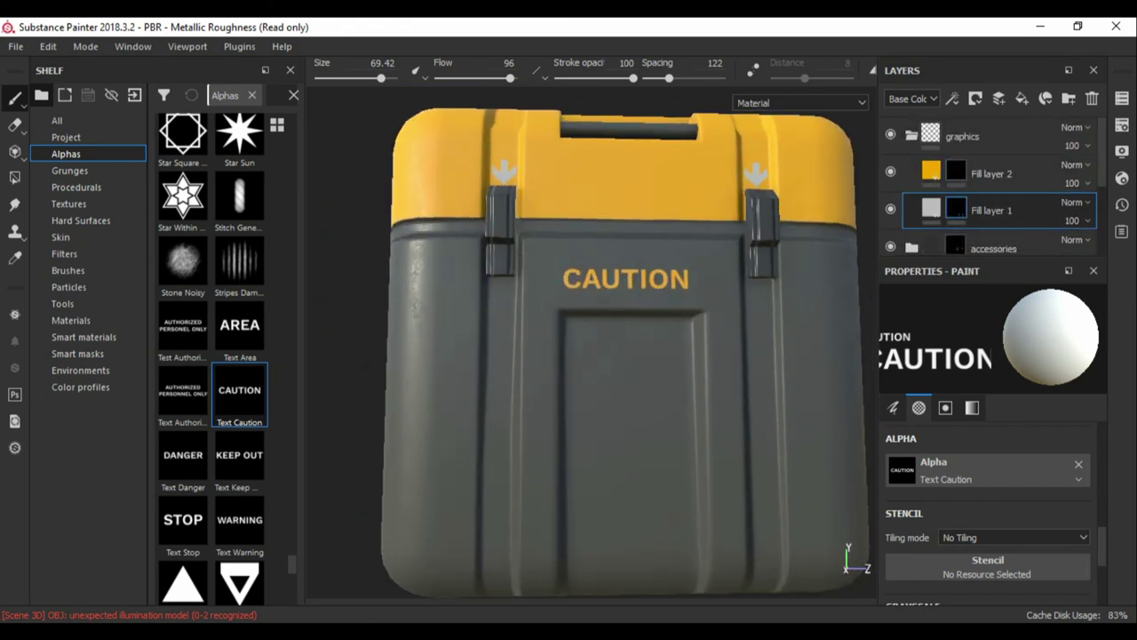
scroll(211, 355, "up", 3)
scroll(211, 356, "up", 3)
scroll(211, 355, "up", 3)
scroll(212, 355, "up", 3)
Pick the Sign Arrow Sideway alpha and shrink the brush to about 12.5.
scroll(212, 355, "up", 3)
left_click(182, 328)
right_click_drag(505, 320, 462, 319, "ctrl")
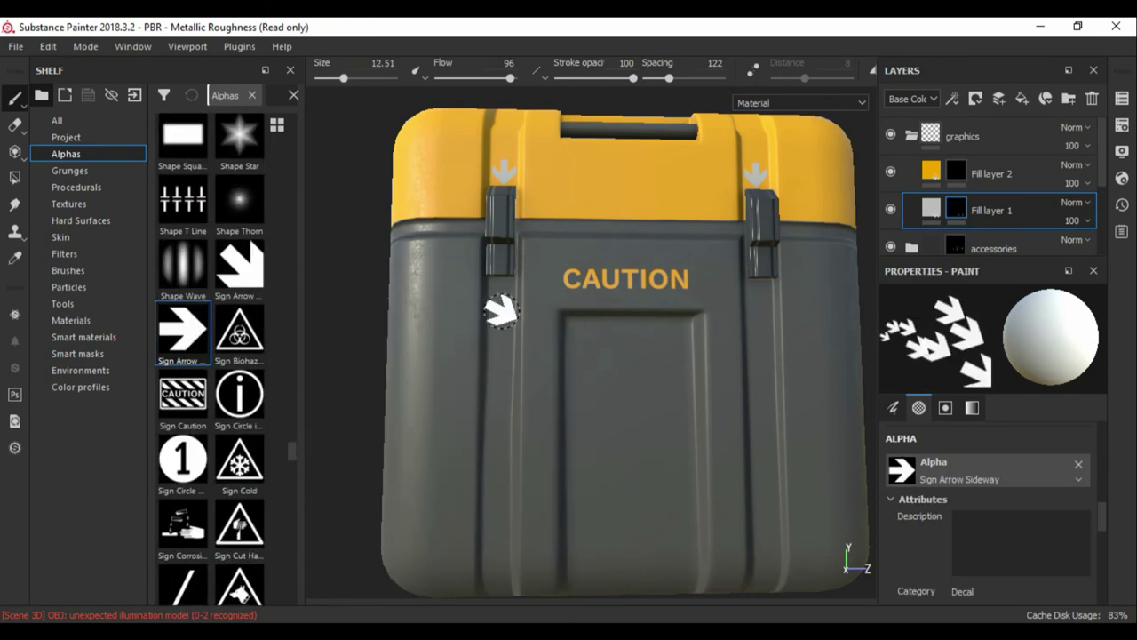
scroll(502, 284, "up", 4)
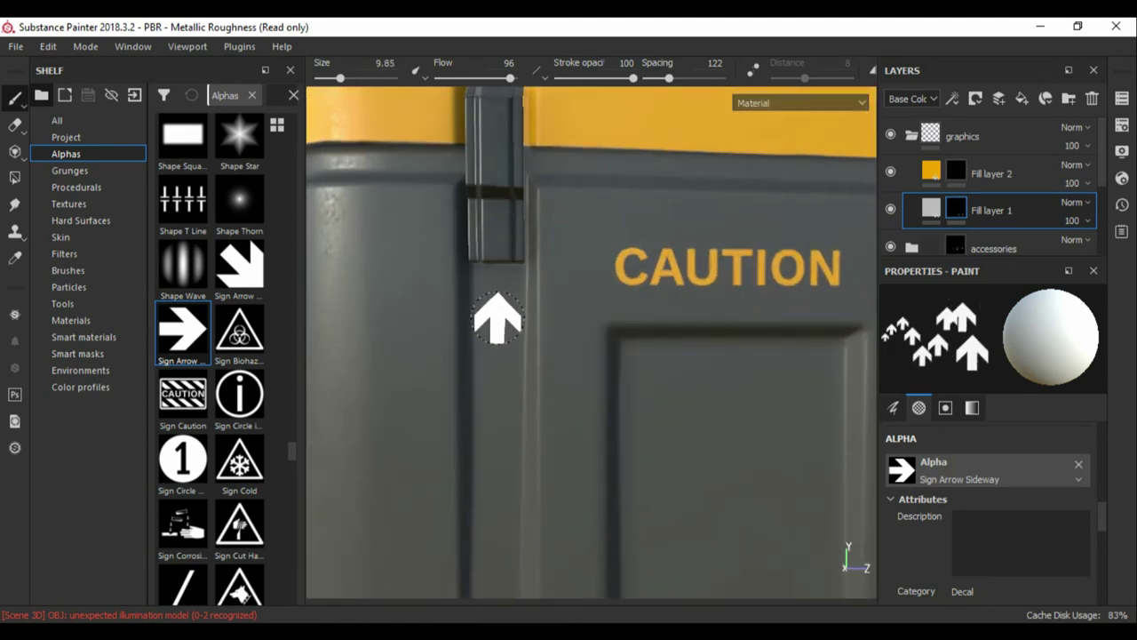
scroll(507, 338, "down", 5)
left_click_drag(521, 355, 662, 254, "alt")
scroll(666, 337, "up", 3)
scroll(640, 373, "up", 3)
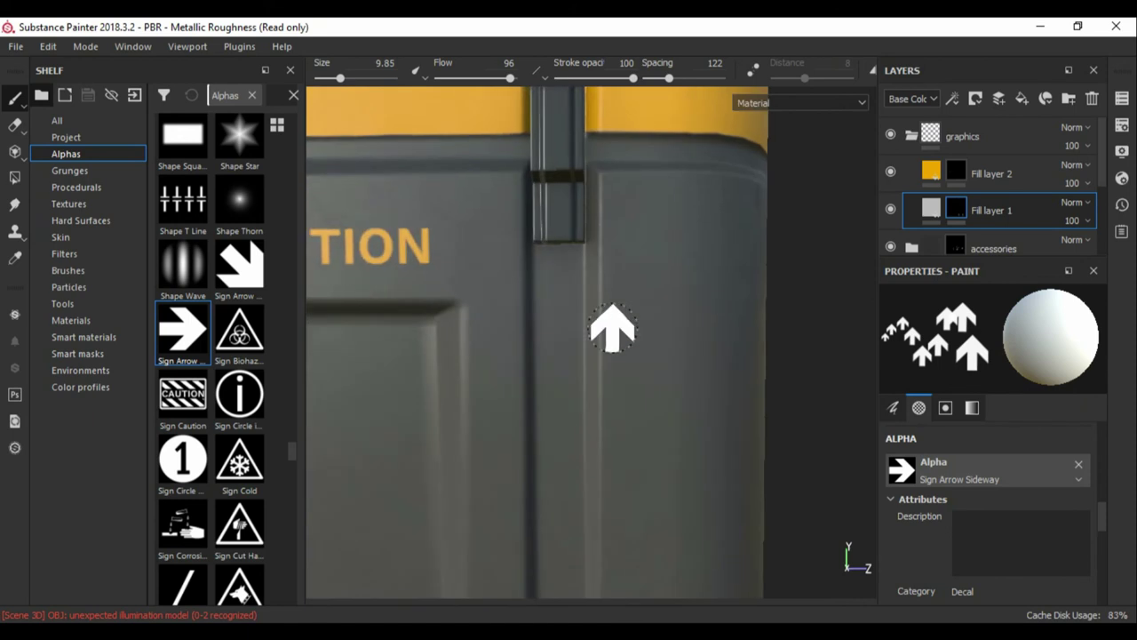
scroll(612, 329, "up", 1)
scroll(555, 296, "down", 4)
scroll(556, 296, "down", 3)
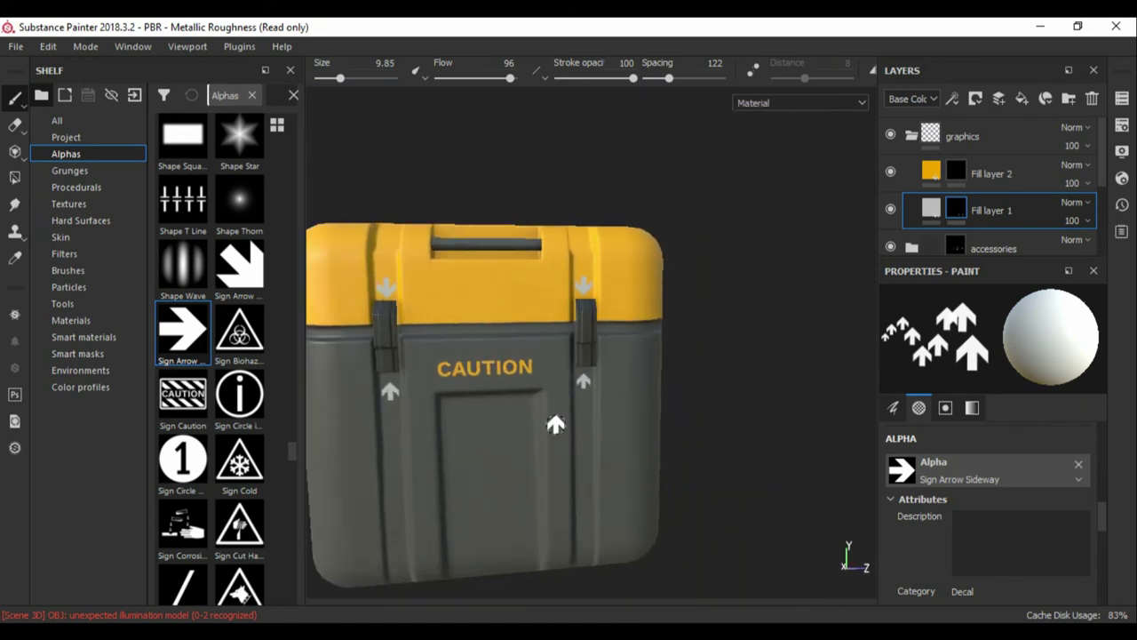
left_click_drag(555, 296, 599, 306, "alt")
Give the arrows fill layer a Height of 0.1289 and browse the Alphas shelf.
left_click(931, 207)
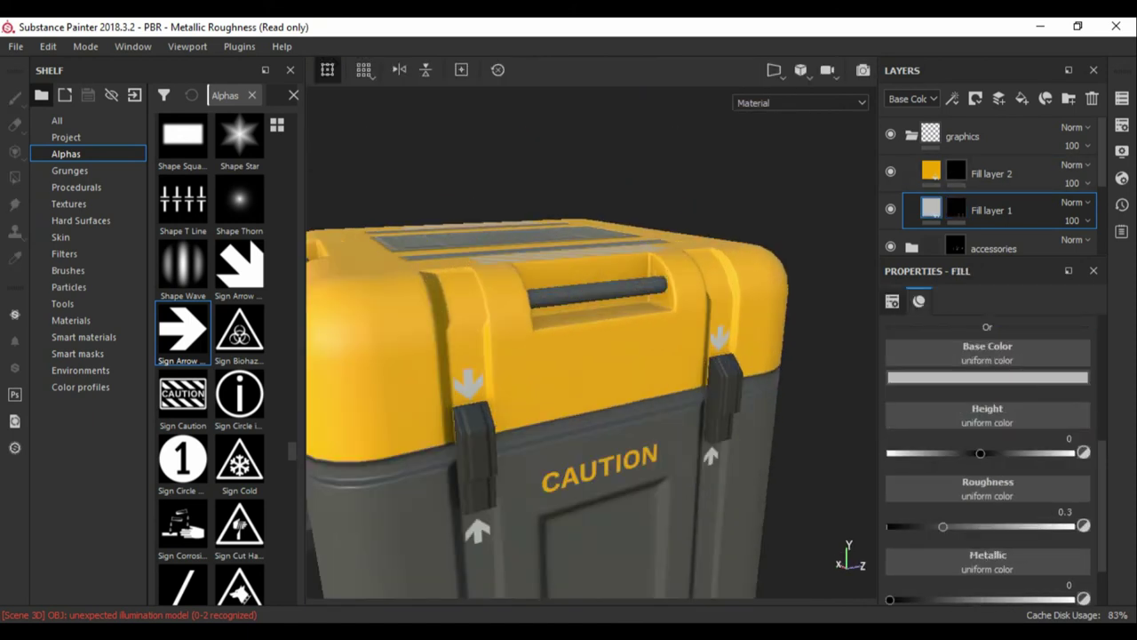
scroll(613, 338, "up", 3)
scroll(613, 337, "up", 2)
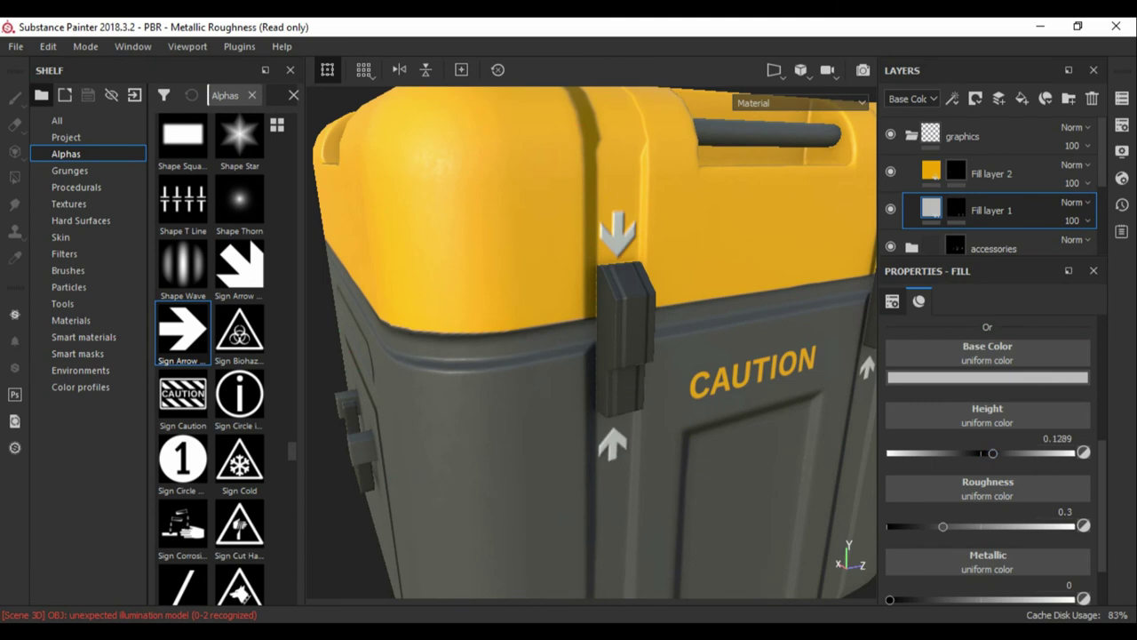
scroll(596, 342, "down", 3)
scroll(595, 342, "down", 3)
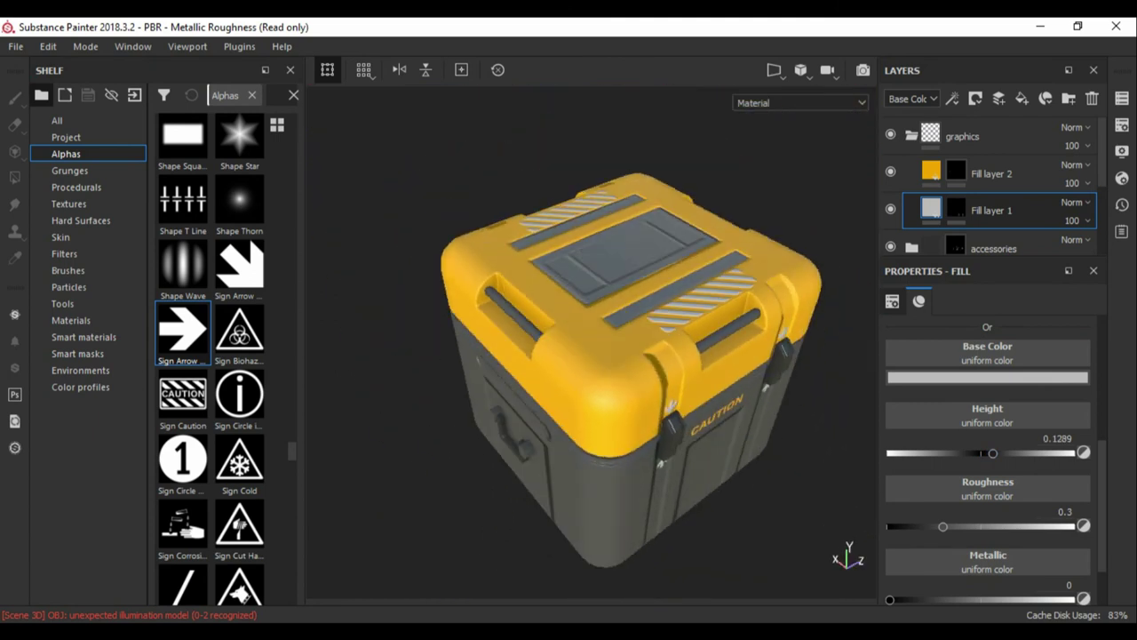
scroll(211, 356, "up", 3)
scroll(212, 355, "up", 5)
scroll(211, 356, "up", 5)
scroll(211, 356, "up", 5)
scroll(211, 356, "up", 5)
scroll(212, 356, "up", 5)
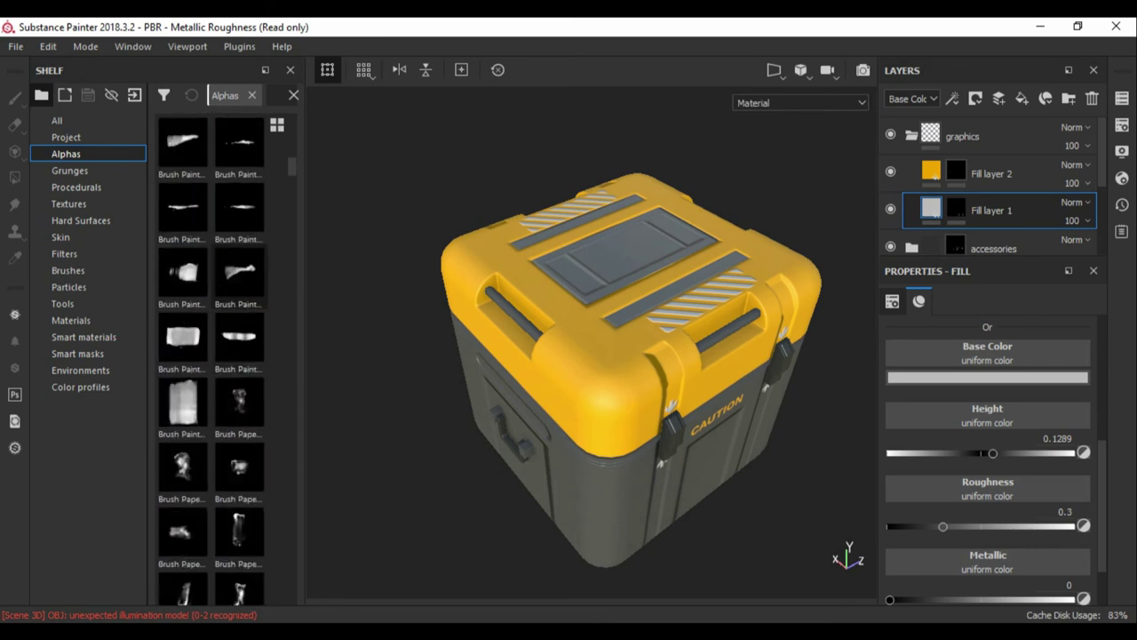
scroll(211, 355, "up", 5)
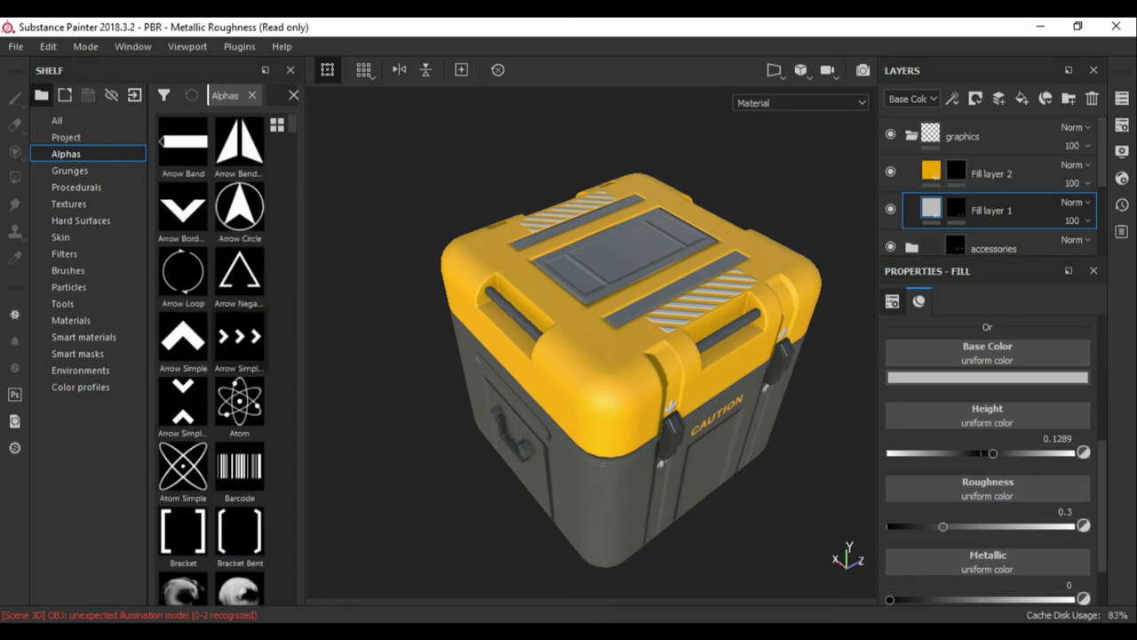
scroll(184, 533, "down", 5)
scroll(184, 533, "down", 5)
scroll(184, 533, "down", 5)
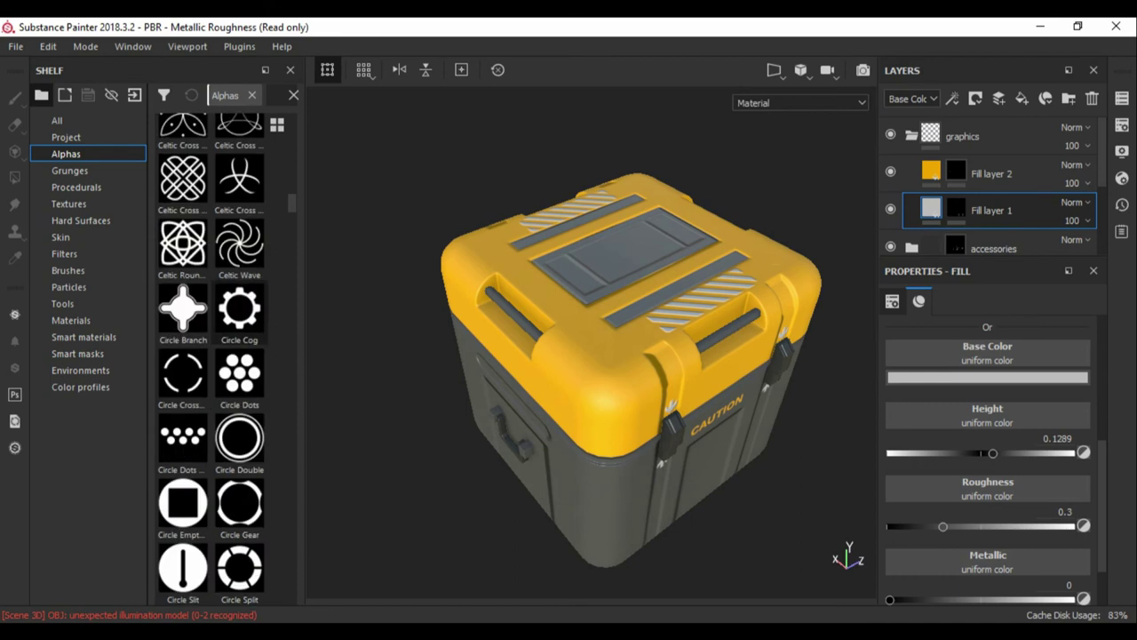
scroll(184, 533, "down", 5)
scroll(184, 533, "down", 4)
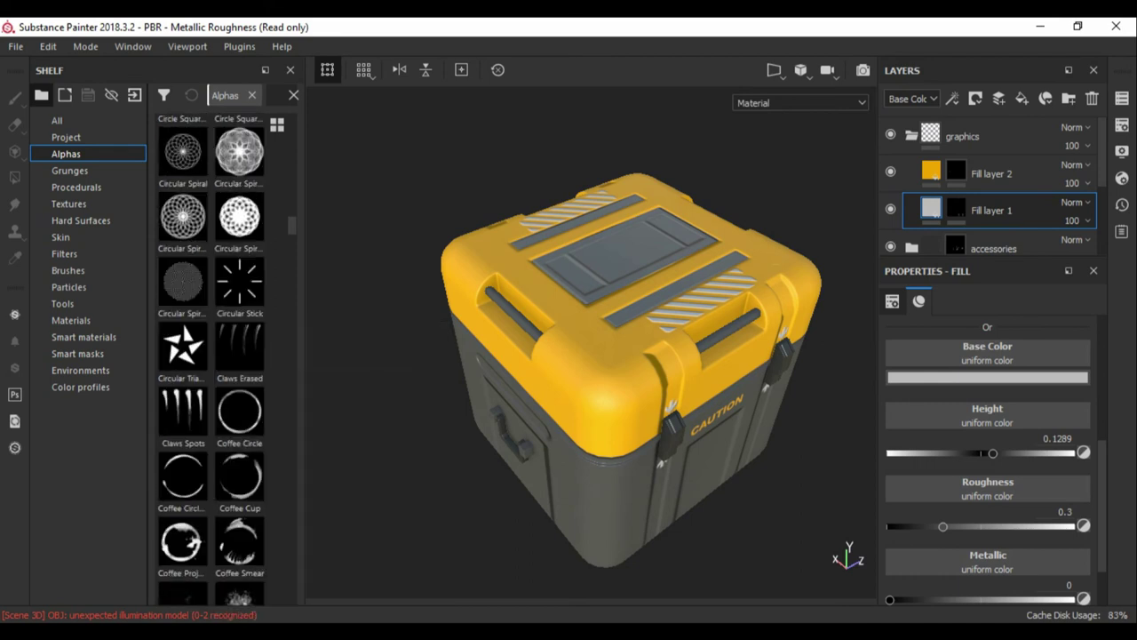
scroll(782, 93, "up", 3)
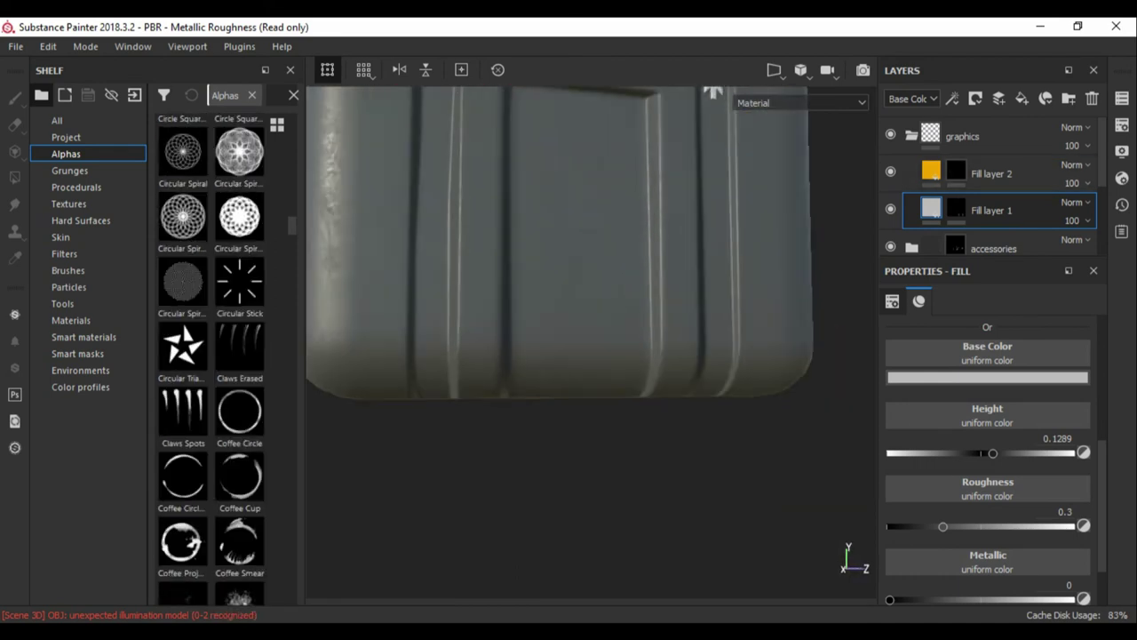
scroll(782, 93, "up", 2)
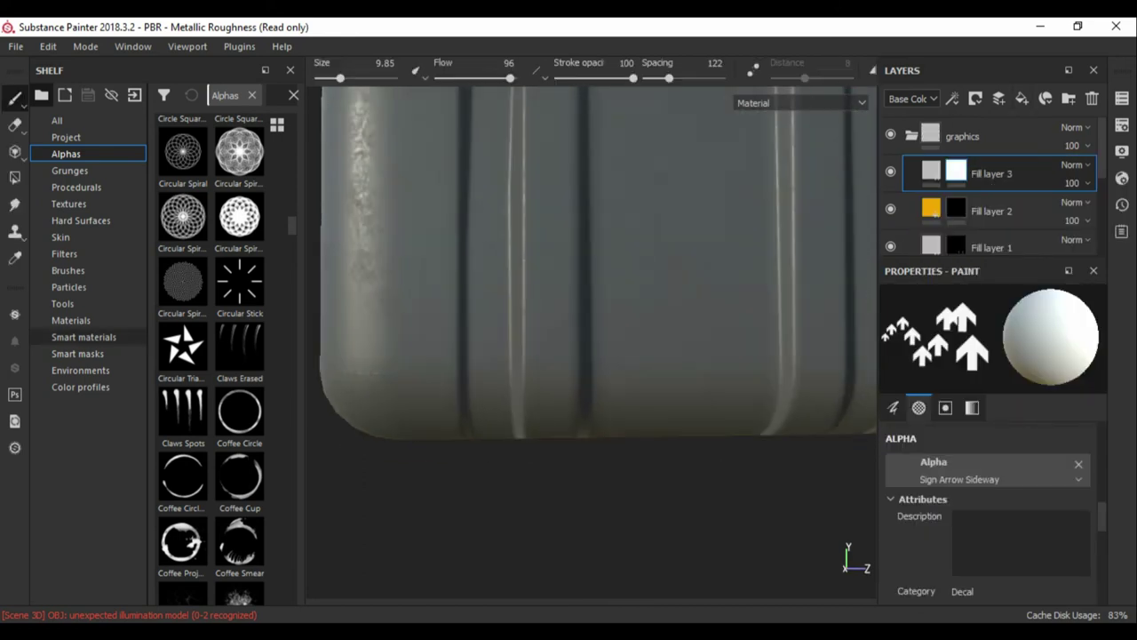
Browse the Alphas shelf and orbit the box to its front-left lower corners for the ring bolts.
scroll(211, 356, "down", 5)
scroll(211, 356, "down", 5)
scroll(210, 355, "down", 5)
scroll(211, 355, "down", 5)
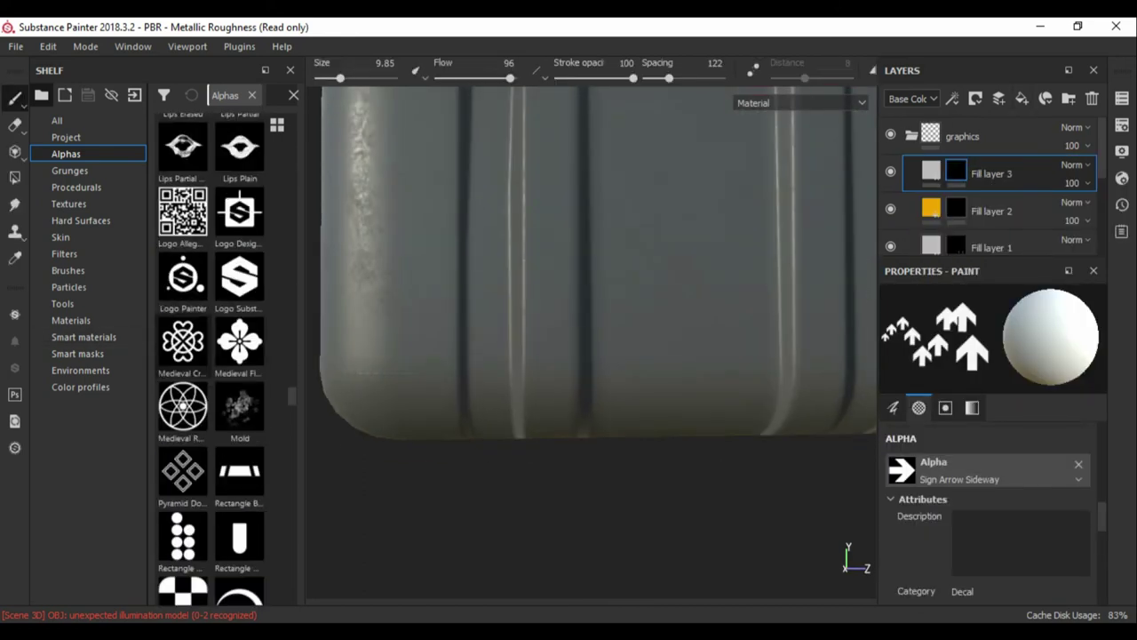
scroll(211, 355, "down", 5)
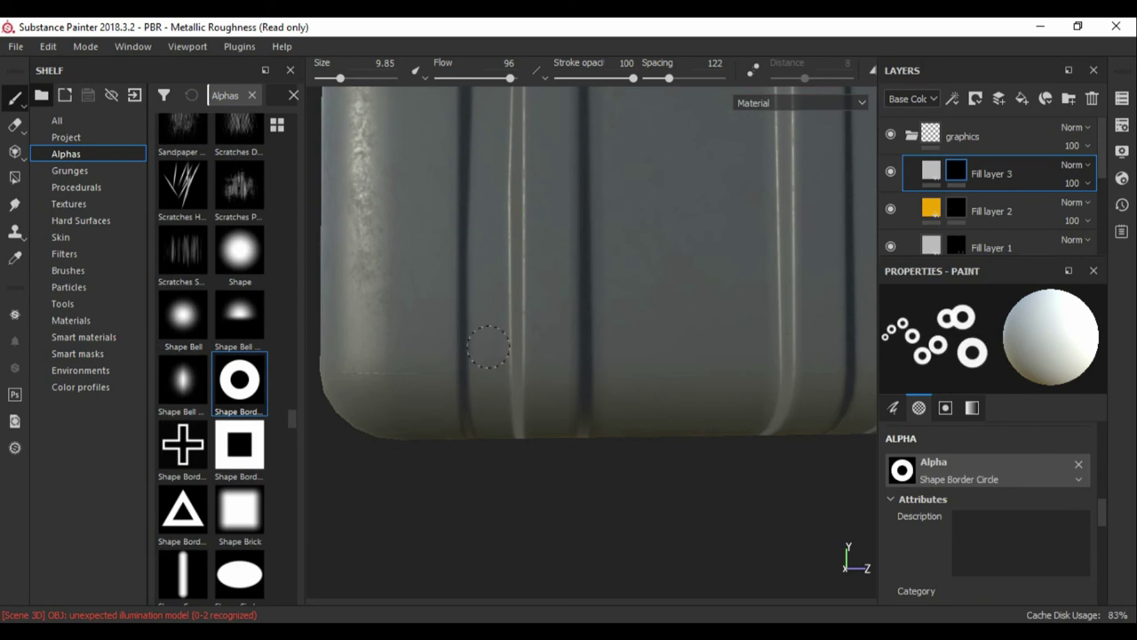
middle_click_drag(566, 447, 293, 444)
mouse_move(501, 352)
left_mouse_down("alt")
mouse_move(426, 338)
mouse_move(551, 374)
left_mouse_up("alt")
mouse_move(797, 323)
left_mouse_down("alt")
mouse_move(604, 346)
mouse_move(605, 427)
mouse_move(593, 408)
left_mouse_up("alt")
scroll(593, 384, "down", 3)
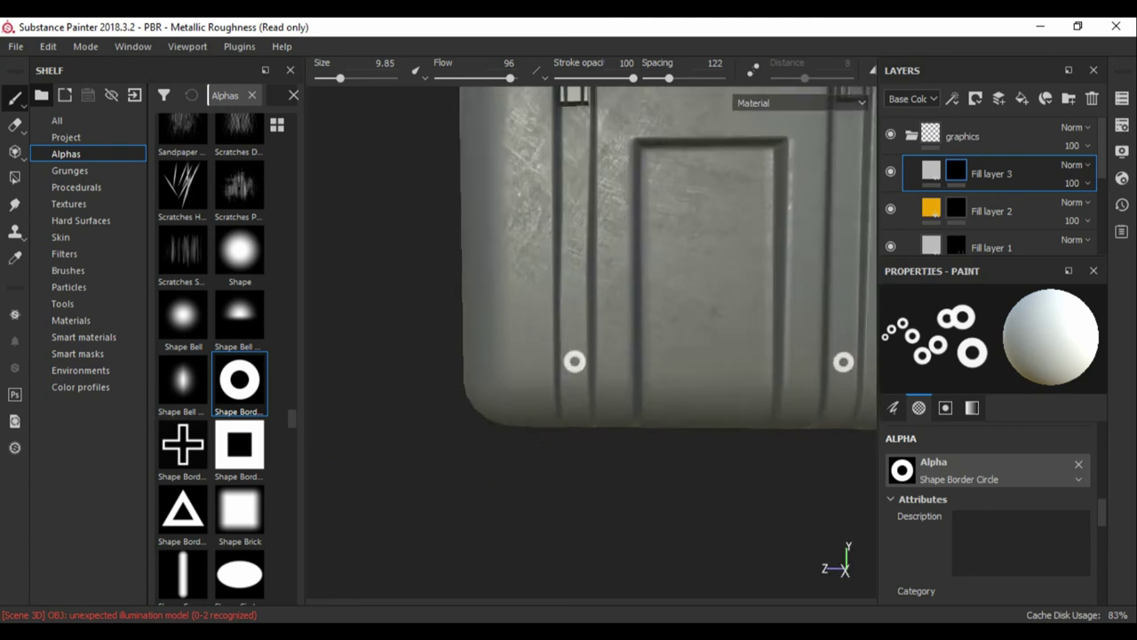
scroll(571, 358, "down", 5)
mouse_move(571, 359)
left_mouse_down("alt")
mouse_move(392, 382)
mouse_move(449, 366)
left_mouse_up("alt")
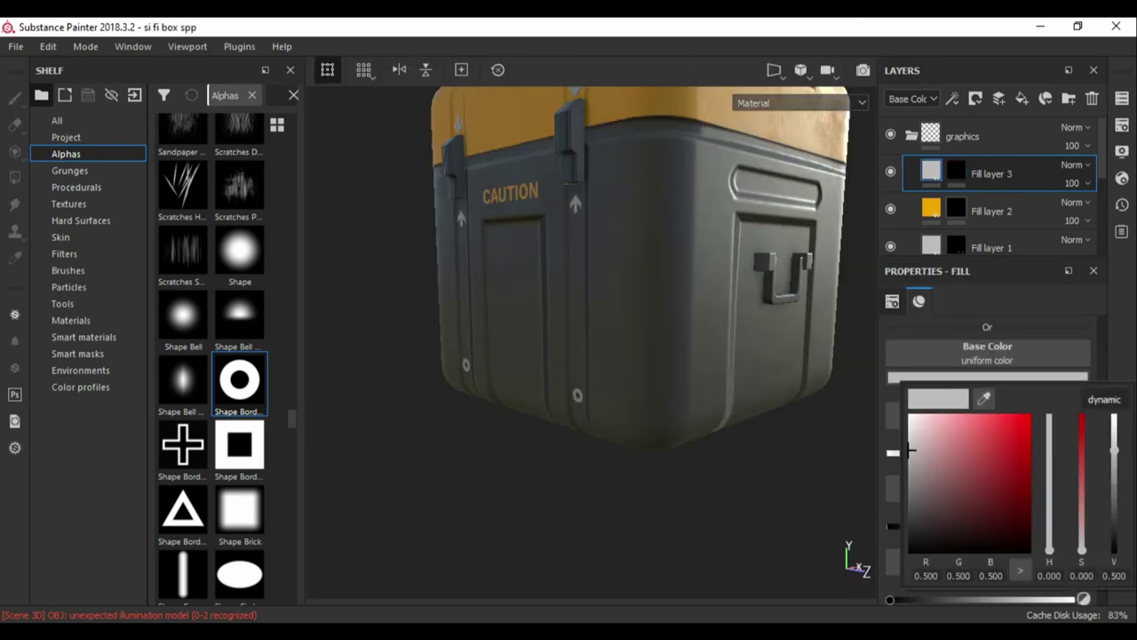
Give Fill layer 3's ring bolts colour enabled with a dark Base Color, then reframe the box.
scroll(987, 445, "up", 3)
left_click(903, 403)
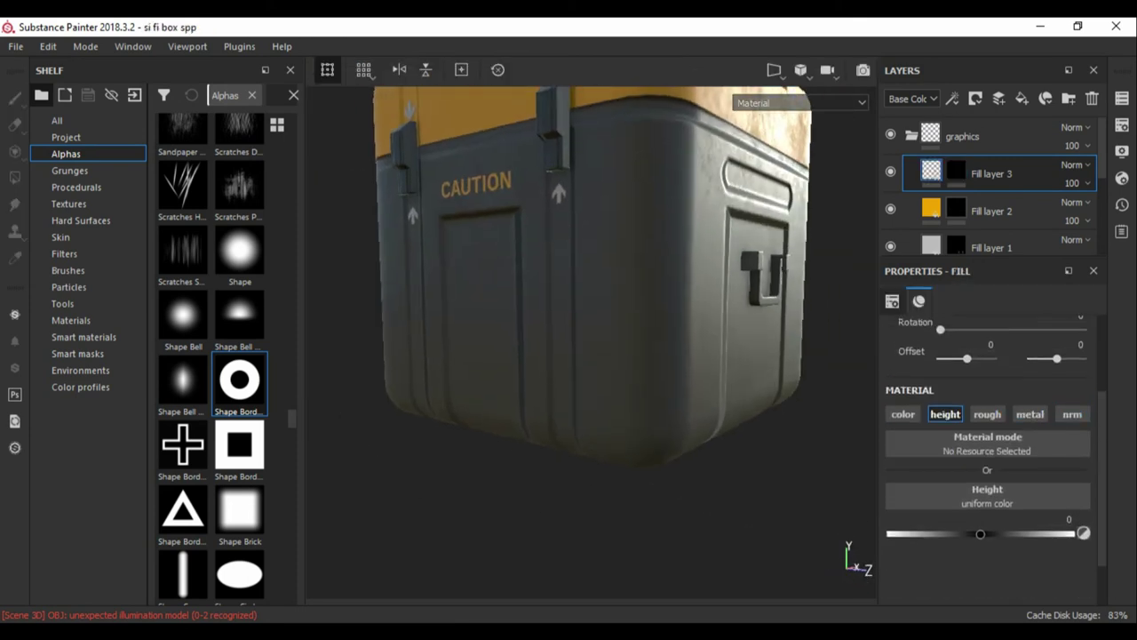
left_click(903, 412)
left_click(987, 445)
left_click(933, 175)
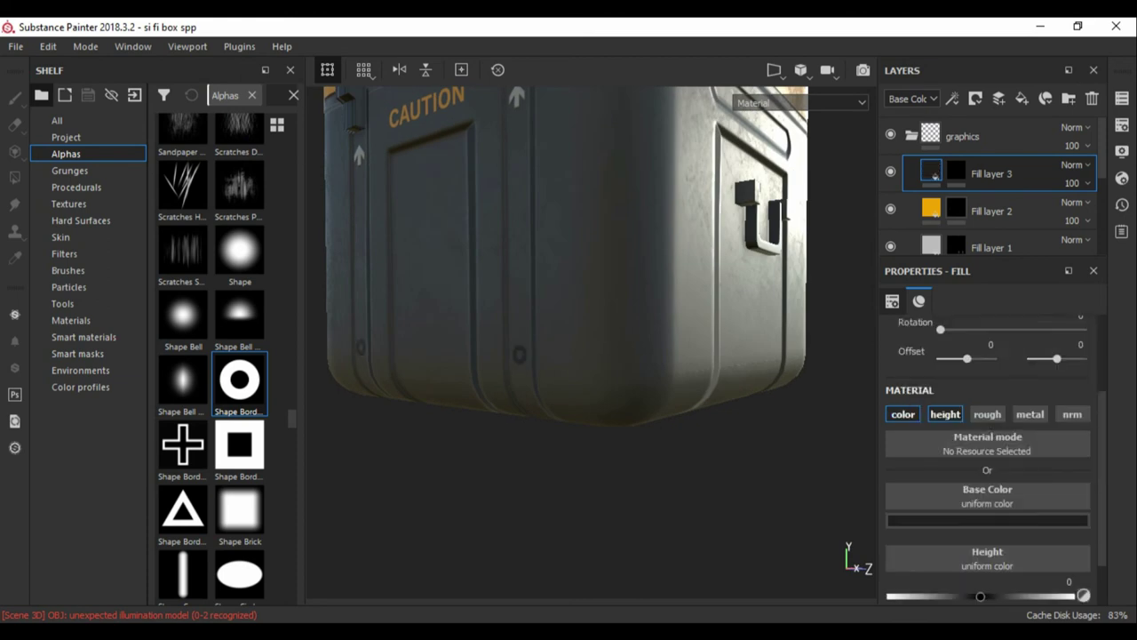
key("f")
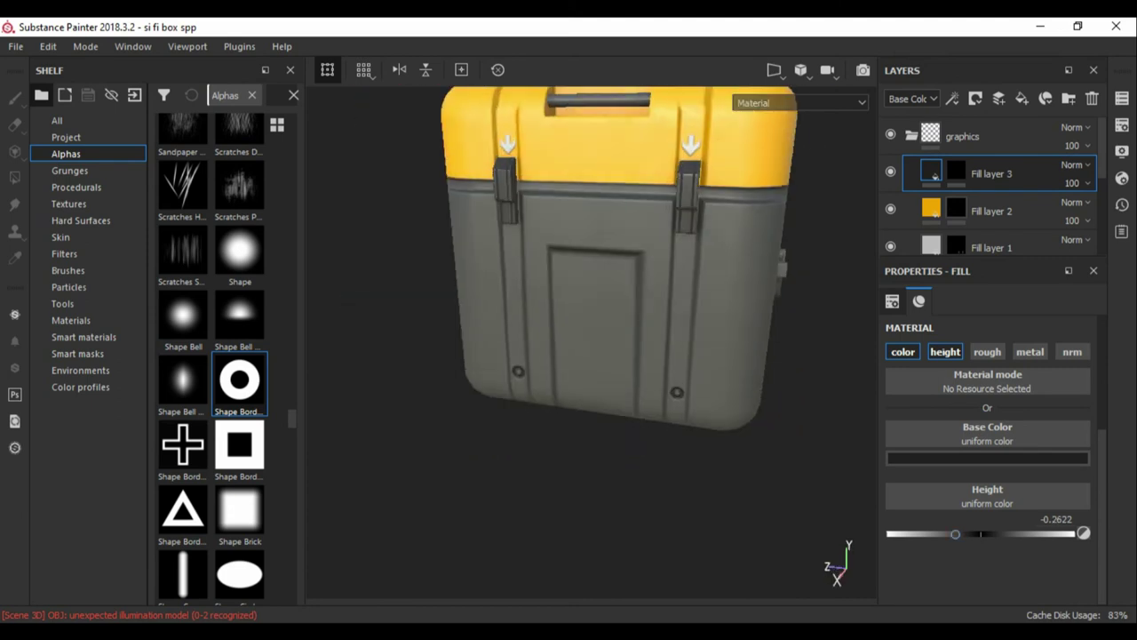
key("f")
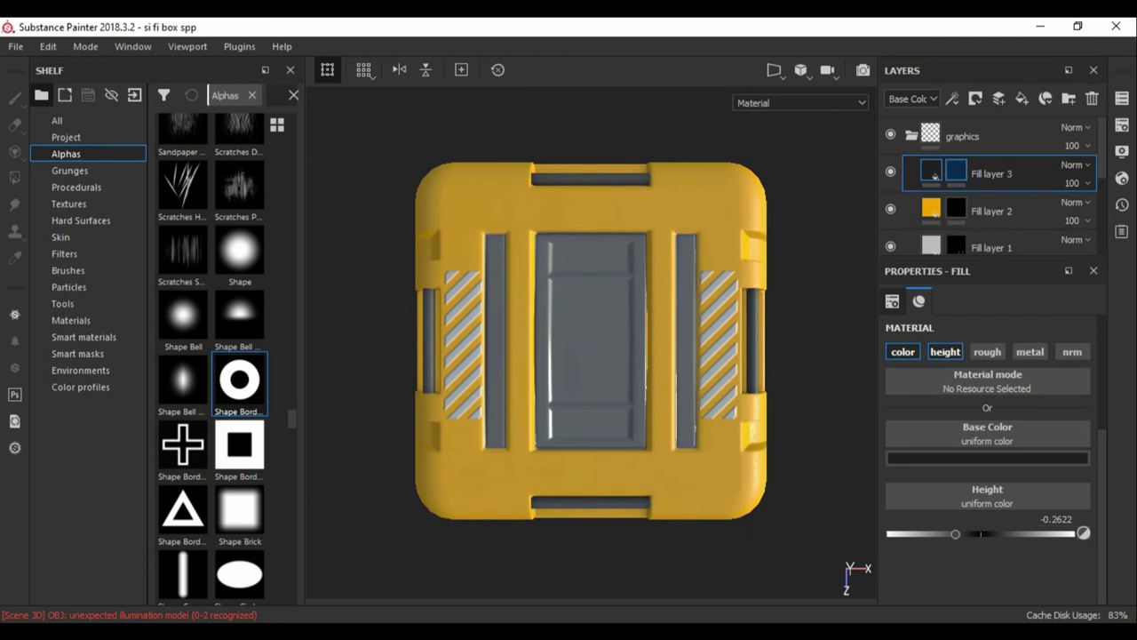
key("1")
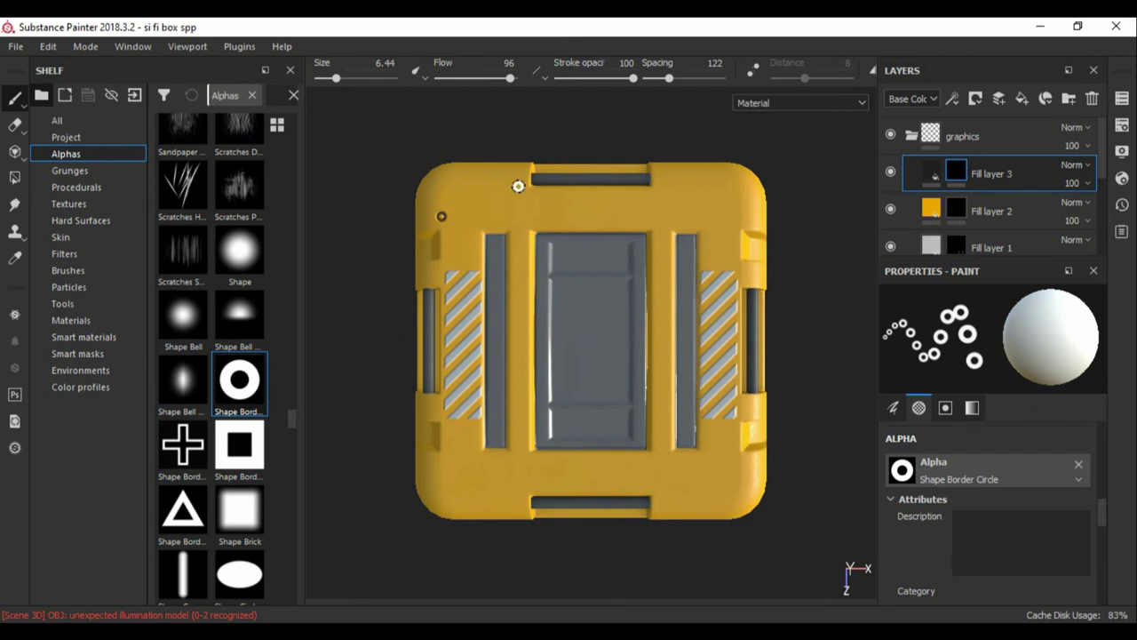
Undo the two misplaced bolt stamps and reopen the bolts layer's base colour.
key("ctrl+z")
key("ctrl+z")
left_click_drag(735, 182, 622, 266, "alt")
scroll(621, 266, "up", 5)
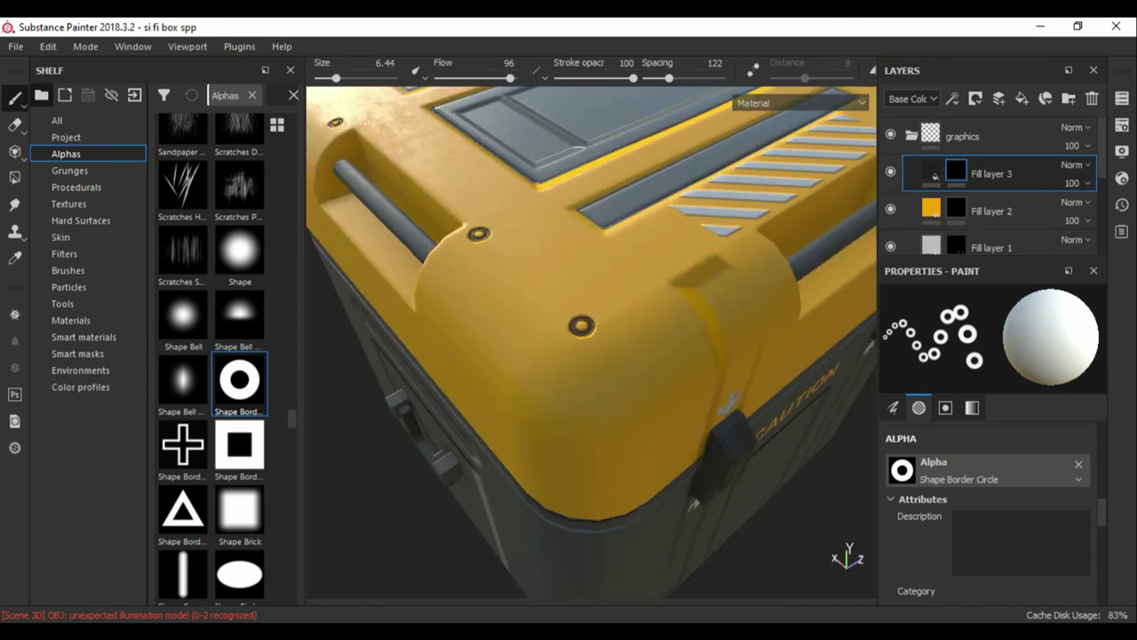
left_click(931, 173)
left_click(987, 432)
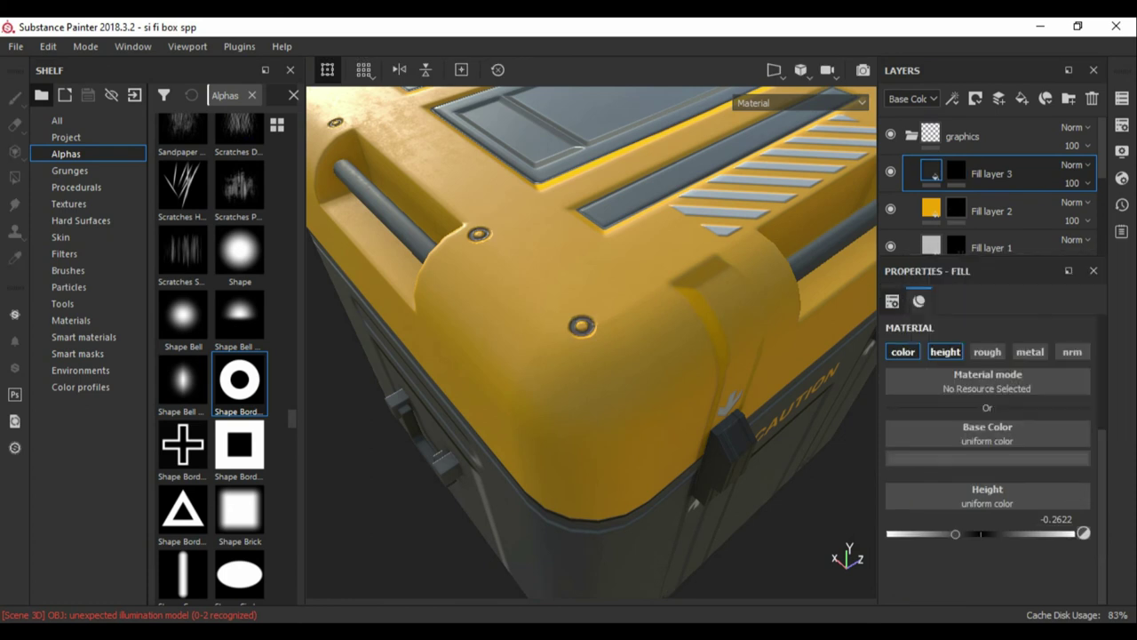
Orbit around the yellow lid and grey panels to check the bolts along the lid's top edge.
left_click_drag(587, 356, 640, 222, "alt")
left_click_drag(586, 338, 497, 266, "alt")
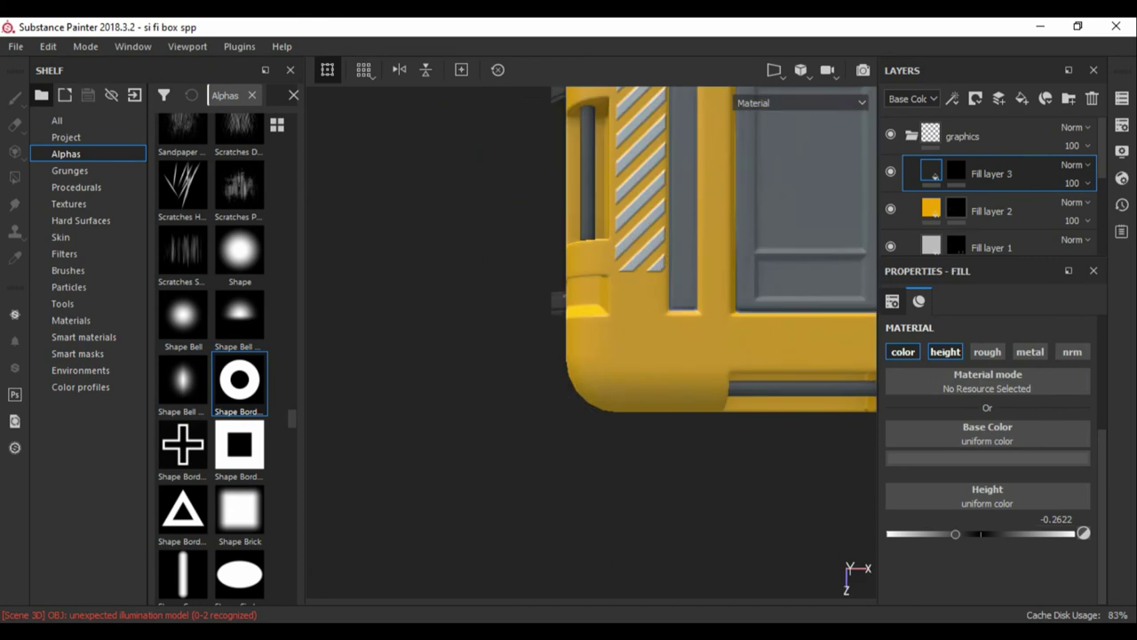
left_click_drag(587, 337, 568, 266, "alt+shift")
scroll(622, 342, "up", 2)
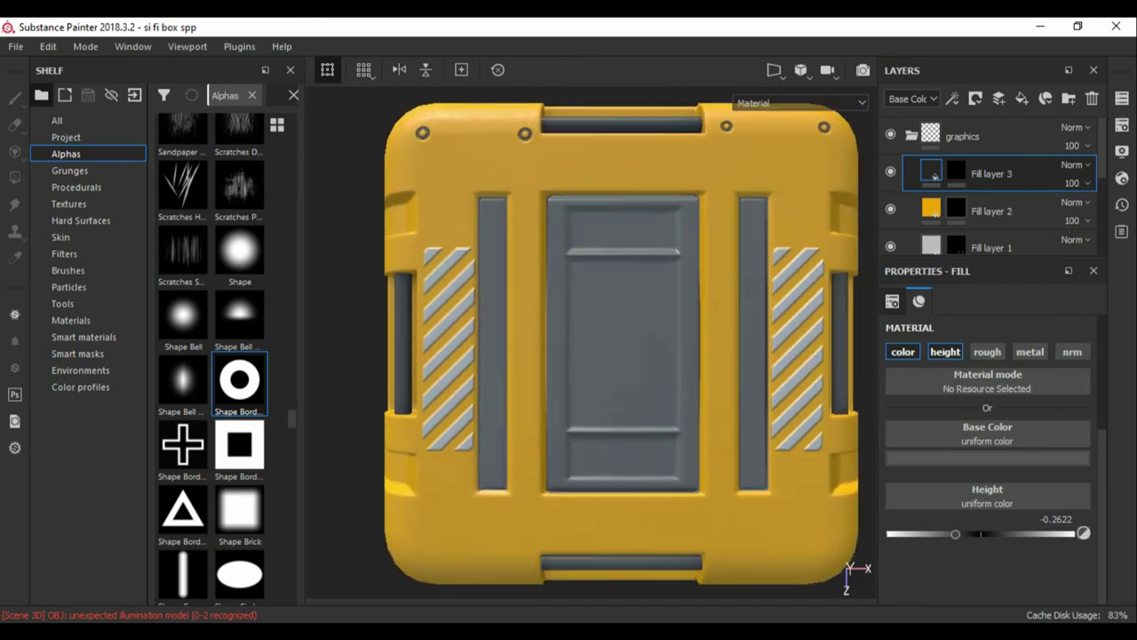
left_click_drag(591, 342, 533, 266, "alt")
scroll(591, 342, "up", 5)
mouse_move(591, 342)
left_mouse_down("alt")
mouse_move(551, 320)
mouse_move(613, 333)
mouse_move(569, 267)
left_mouse_up("alt")
scroll(591, 342, "down", 5)
scroll(591, 342, "up", 3)
scroll(591, 342, "down", 3)
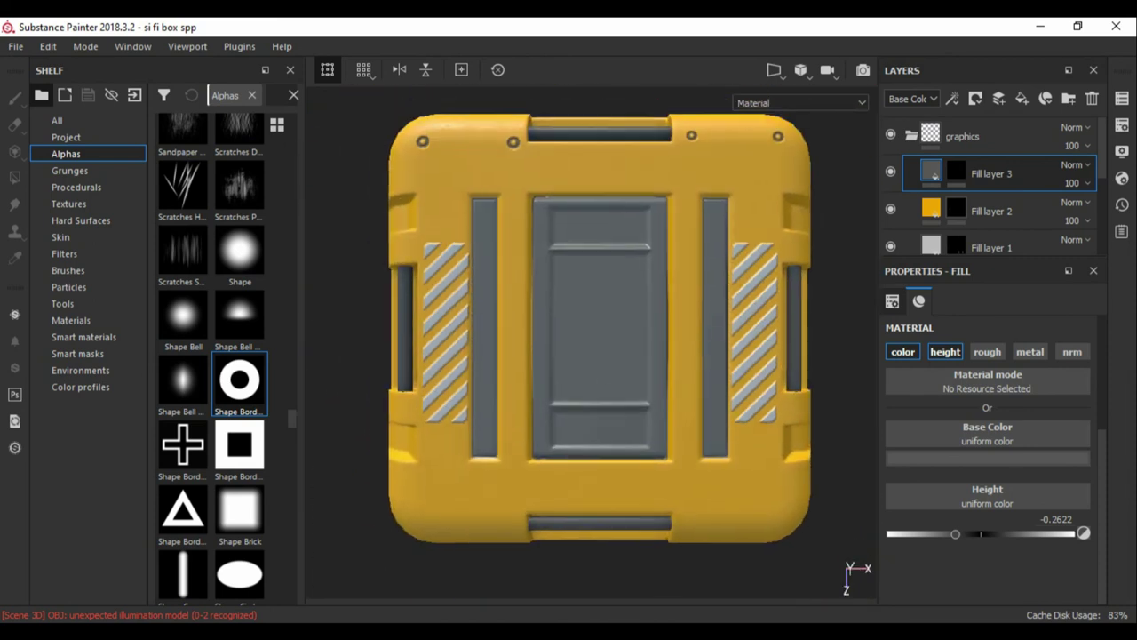
Return to Fill layer 3's mask and orbit toward the lid's top corner and a grey strip.
left_click(955, 171)
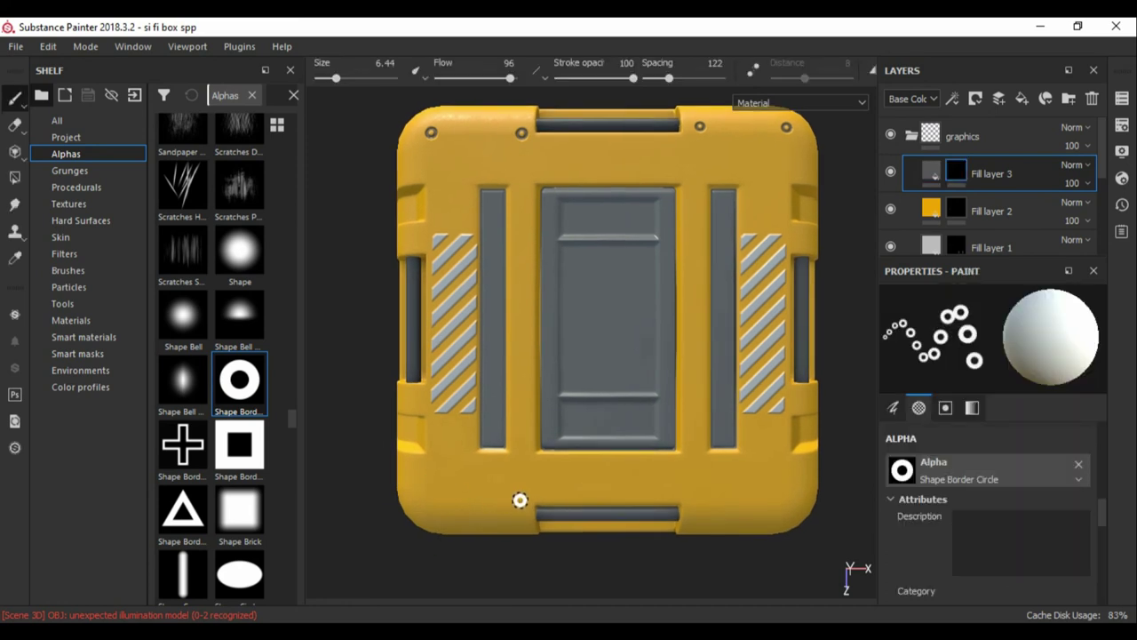
middle_click_drag(423, 498, 234, 483, "alt")
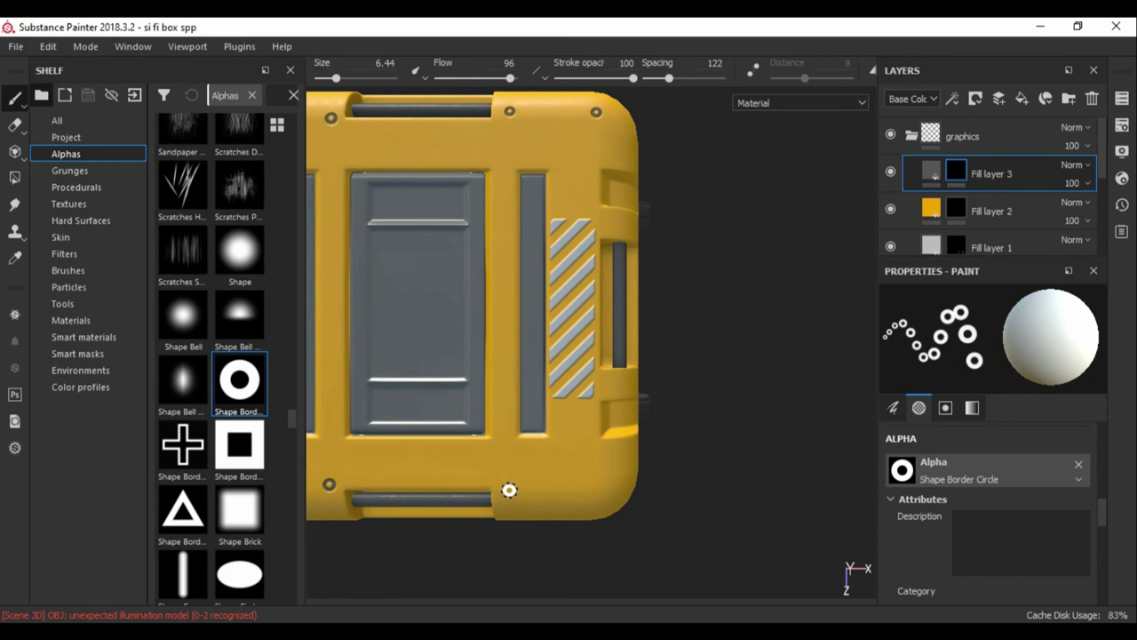
mouse_move(594, 490)
left_mouse_down("alt")
mouse_move(658, 423)
mouse_move(533, 437)
mouse_move(538, 322)
mouse_move(607, 231)
left_mouse_up("alt")
scroll(607, 231, "down", 2)
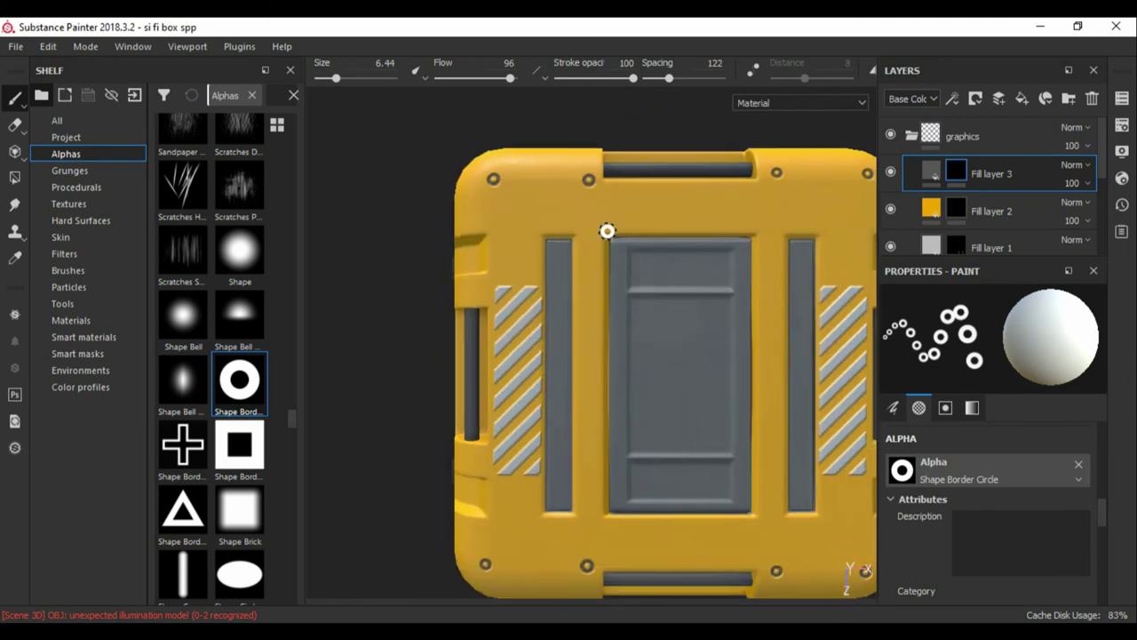
scroll(554, 269, "up", 3)
middle_click_drag(592, 429, 575, 190)
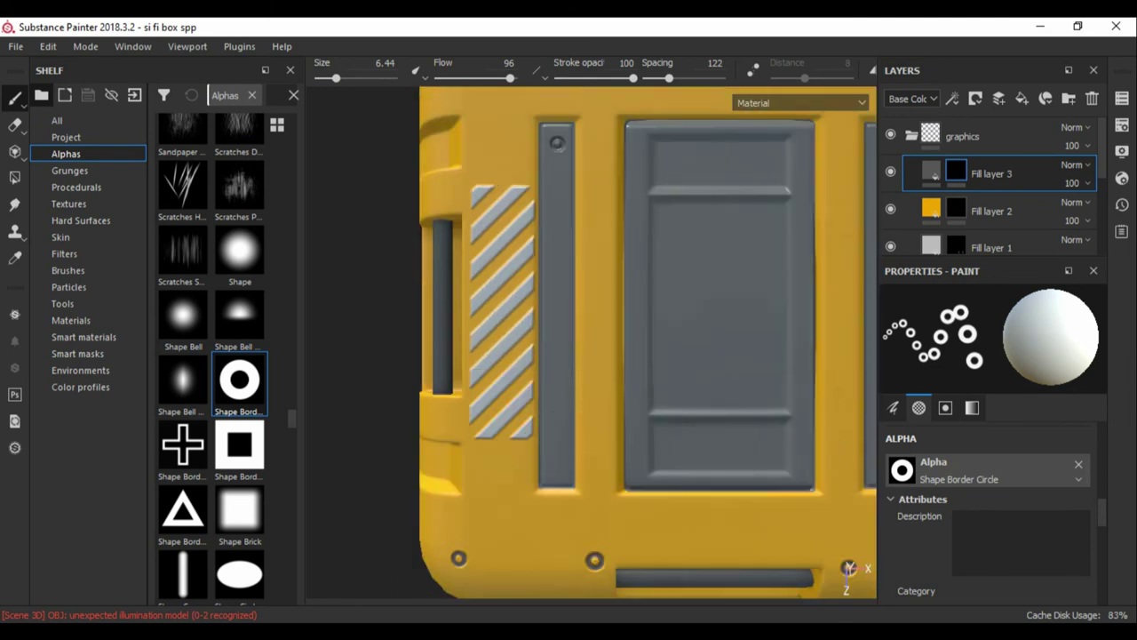
scroll(576, 190, "down", 3)
scroll(546, 279, "up", 5)
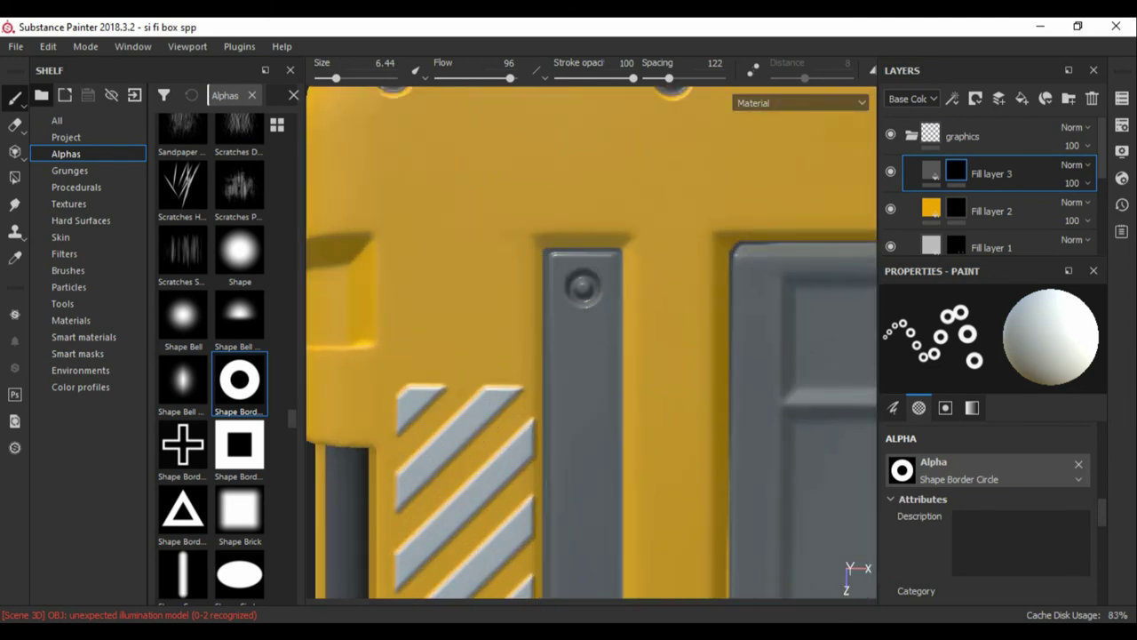
Frame the lid corner, right door and hatch strip, then the lid's top face, for bolt stamping.
middle_click_drag(586, 595, 579, 350)
scroll(579, 350, "down", 2)
mouse_move(652, 201)
middle_mouse_down()
mouse_move(589, 396)
mouse_move(575, 184)
middle_mouse_up()
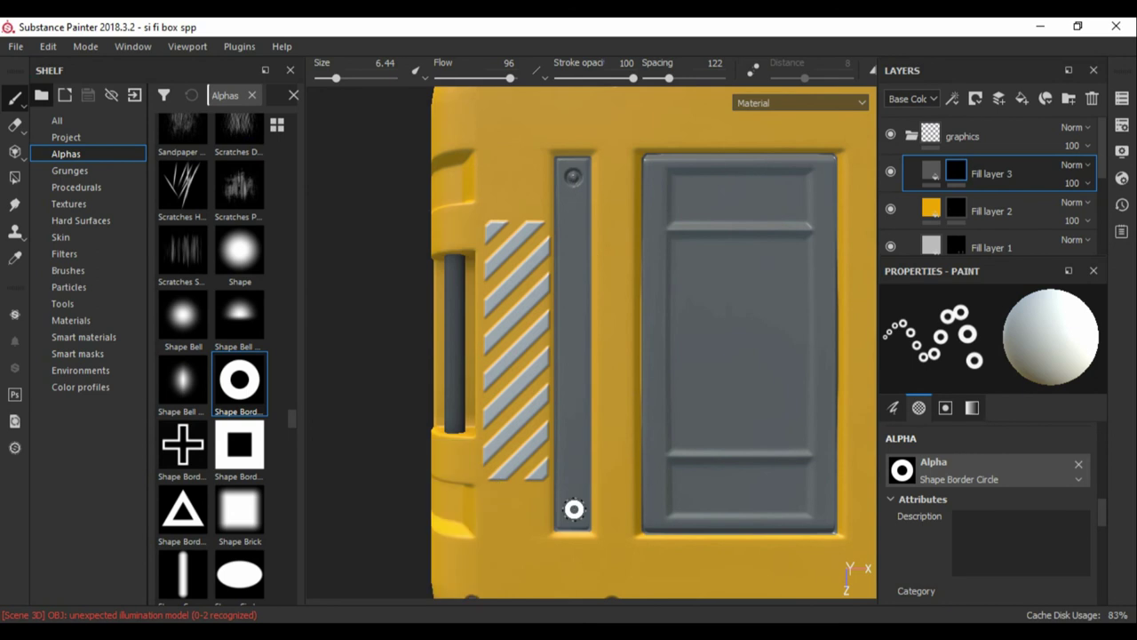
scroll(574, 509, "down", 2)
middle_click_drag(574, 509, 355, 498)
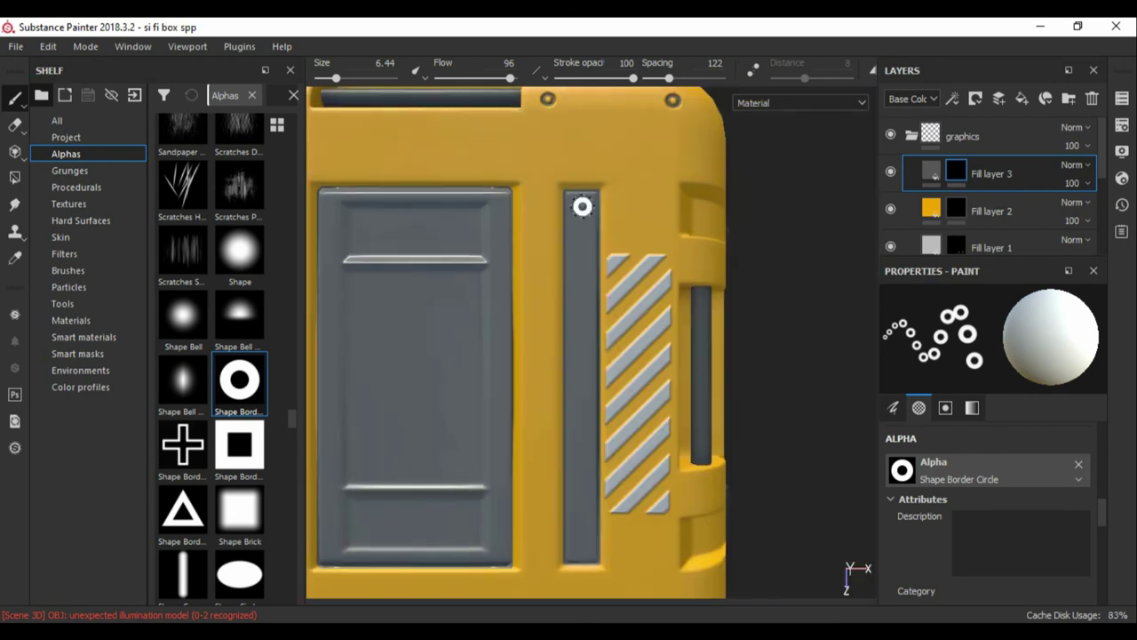
mouse_move(582, 480)
left_mouse_down("alt")
mouse_move(815, 503)
mouse_move(799, 399)
mouse_move(768, 355)
mouse_move(787, 360)
left_mouse_up("alt")
scroll(786, 360, "up", 5)
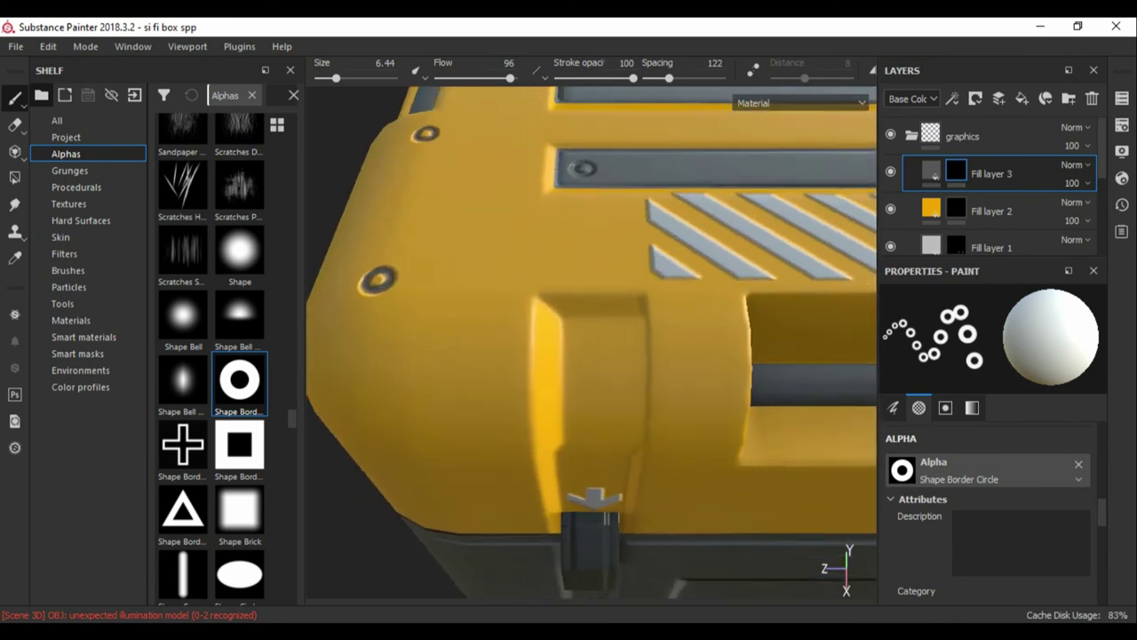
Scroll the Alphas shelf to the Hexagon Stretch alpha and select it.
left_click_drag(604, 364, 568, 362, "alt")
scroll(212, 356, "down", 4)
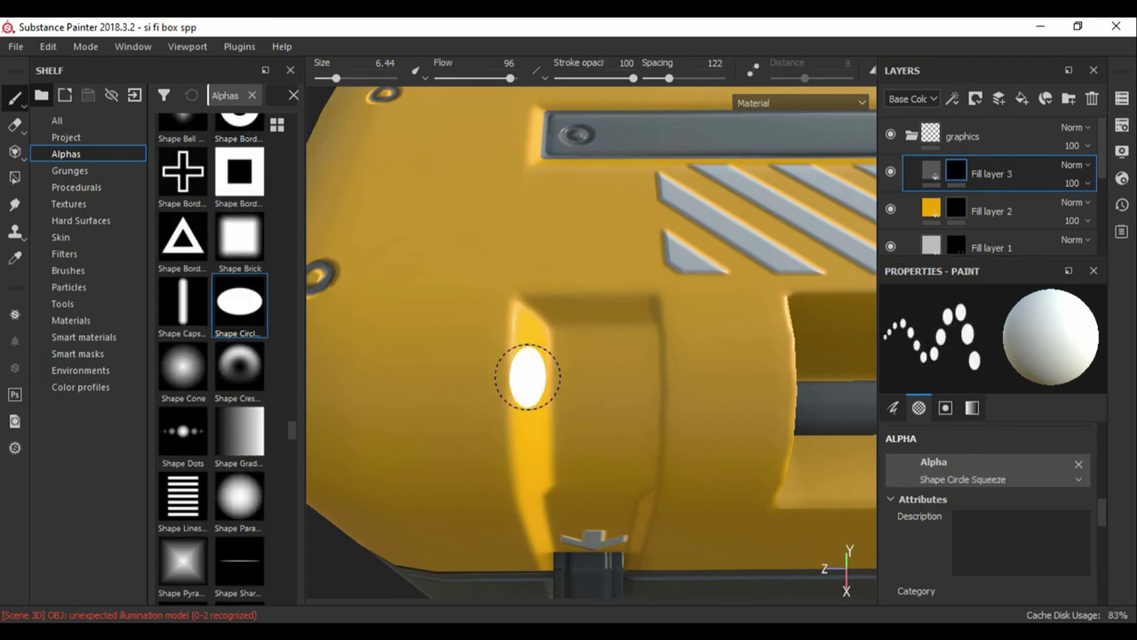
scroll(211, 355, "down", 5)
scroll(212, 355, "down", 5)
scroll(211, 356, "down", 5)
scroll(212, 356, "down", 5)
scroll(212, 356, "down", 5)
scroll(211, 356, "down", 5)
scroll(212, 355, "up", 10)
scroll(212, 356, "up", 20)
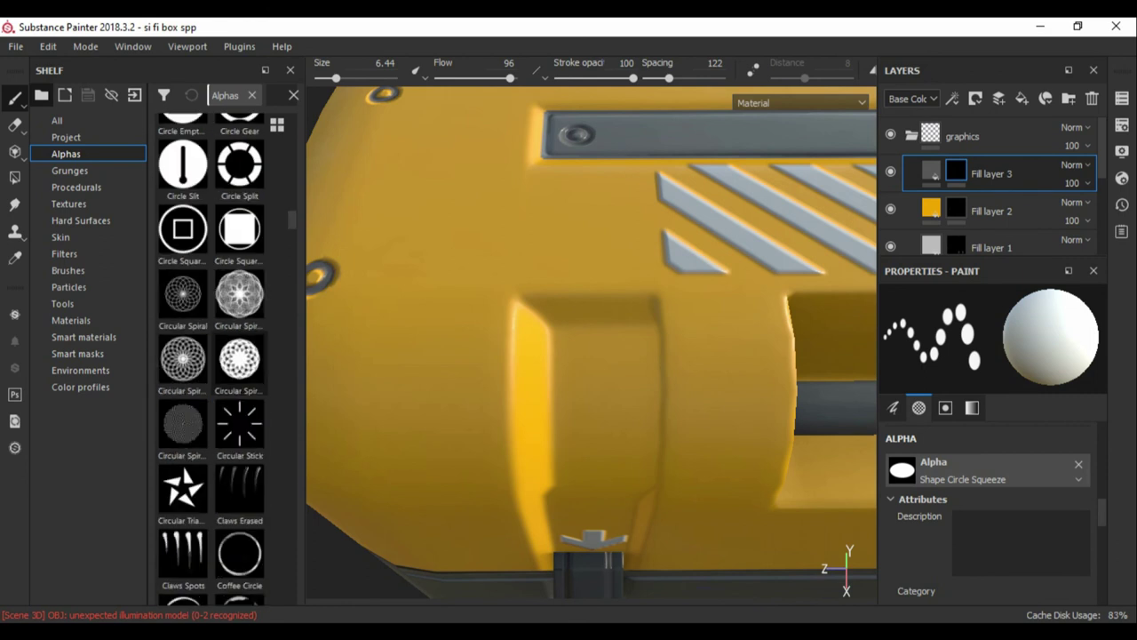
scroll(211, 356, "up", 4)
scroll(211, 356, "up", 5)
scroll(211, 355, "up", 5)
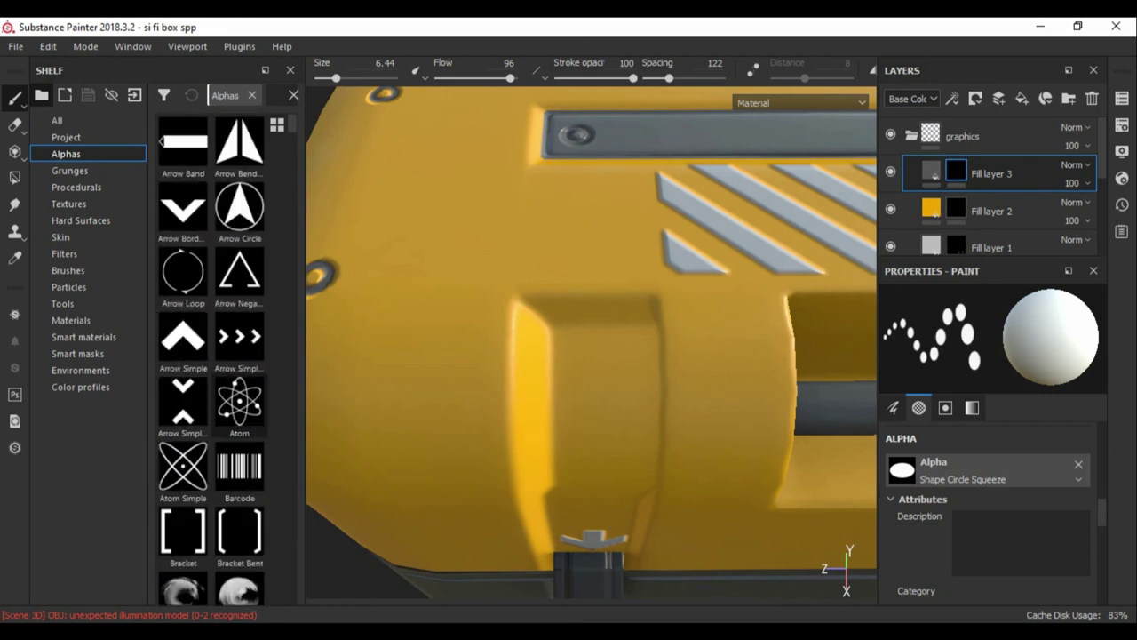
Frame the whole crate and set the brush size to 32.7.
key("f")
scroll(212, 355, "down", 5)
scroll(212, 355, "down", 5)
scroll(211, 356, "down", 5)
scroll(211, 355, "down", 4)
scroll(212, 356, "down", 2)
scroll(211, 355, "down", 5)
scroll(211, 356, "down", 5)
scroll(211, 355, "down", 5)
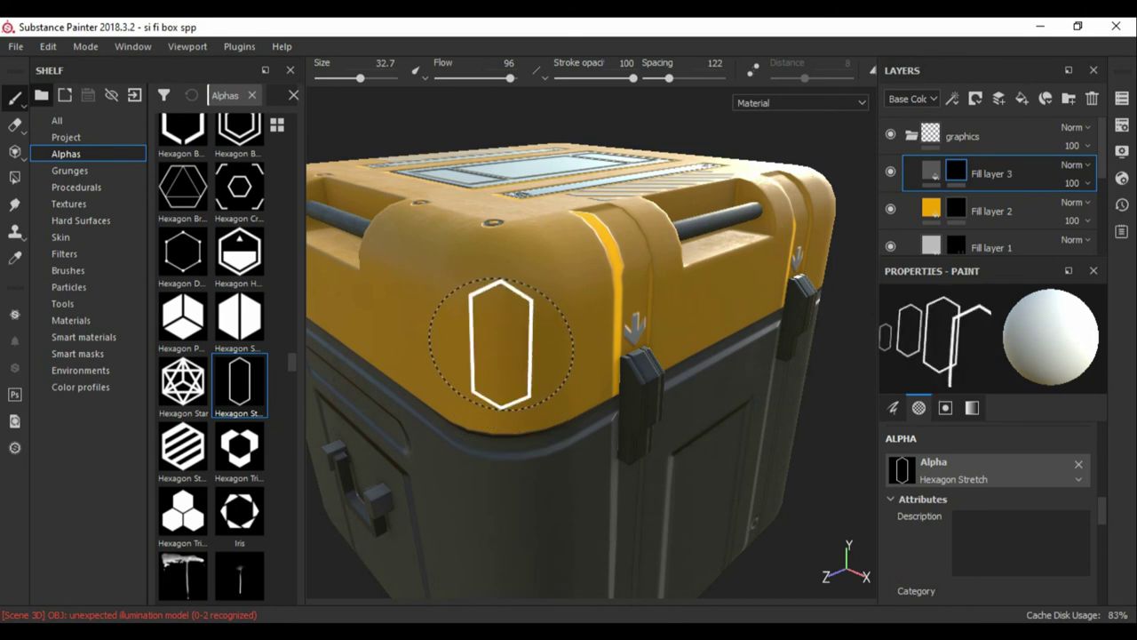
Orbit around the yellow lid and stamp a sunken Hexagon Stretch outline on its side.
scroll(609, 437, "down", 5)
left_click_drag(609, 436, 648, 378, "alt")
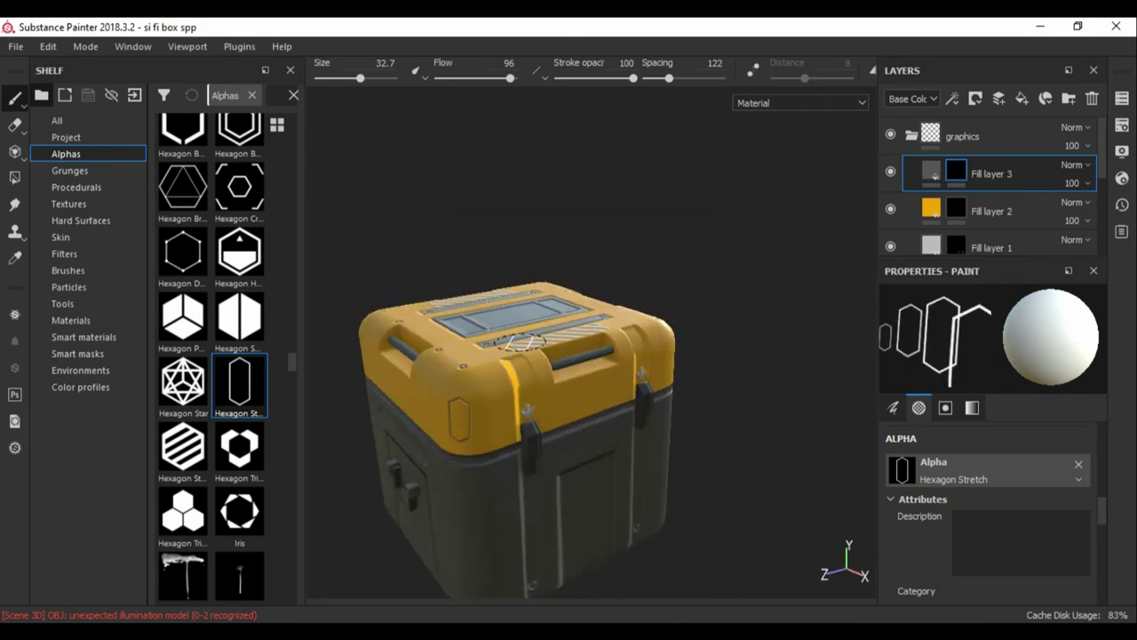
scroll(649, 378, "up", 6)
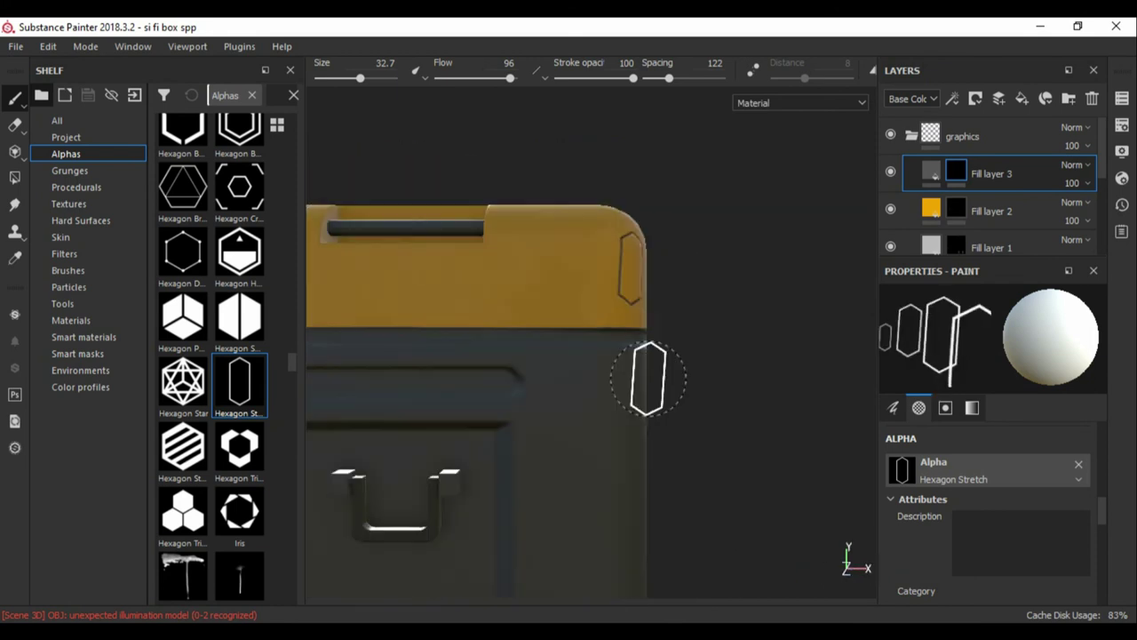
scroll(723, 380, "down", 5)
left_click_drag(724, 380, 589, 292, "alt")
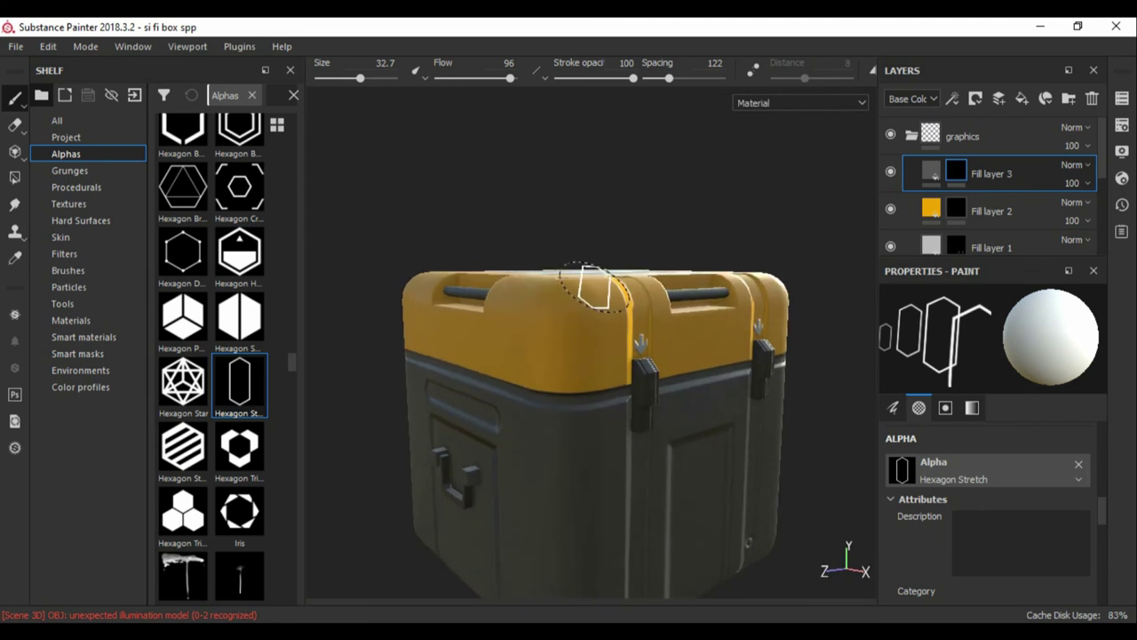
scroll(555, 373, "up", 4)
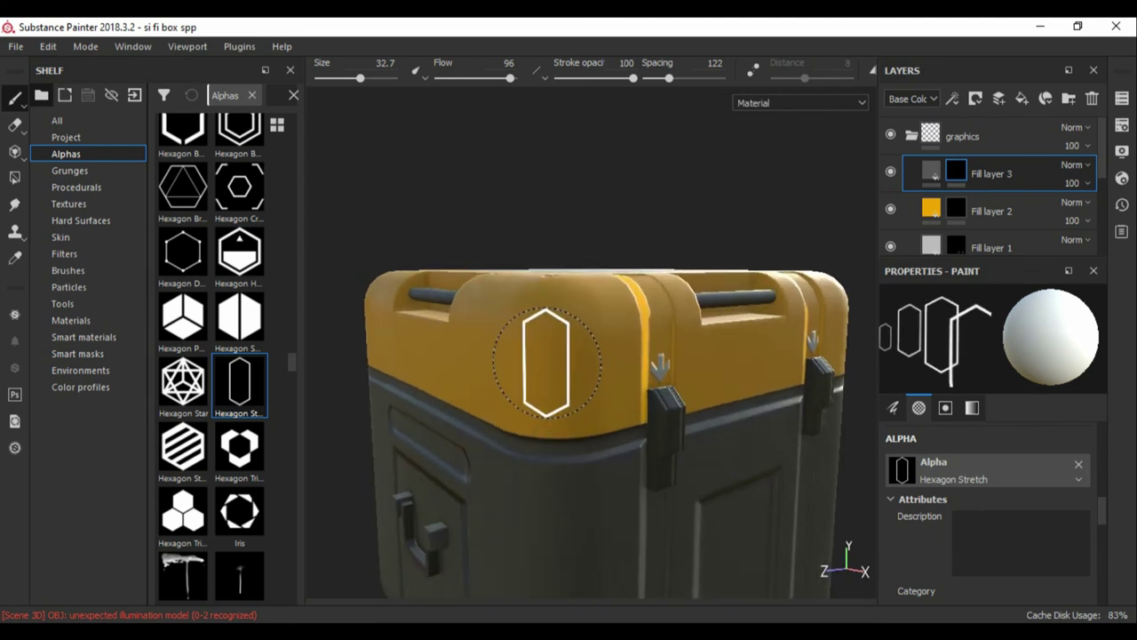
scroll(549, 397, "down", 5)
mouse_move(549, 397)
left_mouse_down("alt")
mouse_move(545, 325)
mouse_move(672, 368)
left_mouse_up("alt")
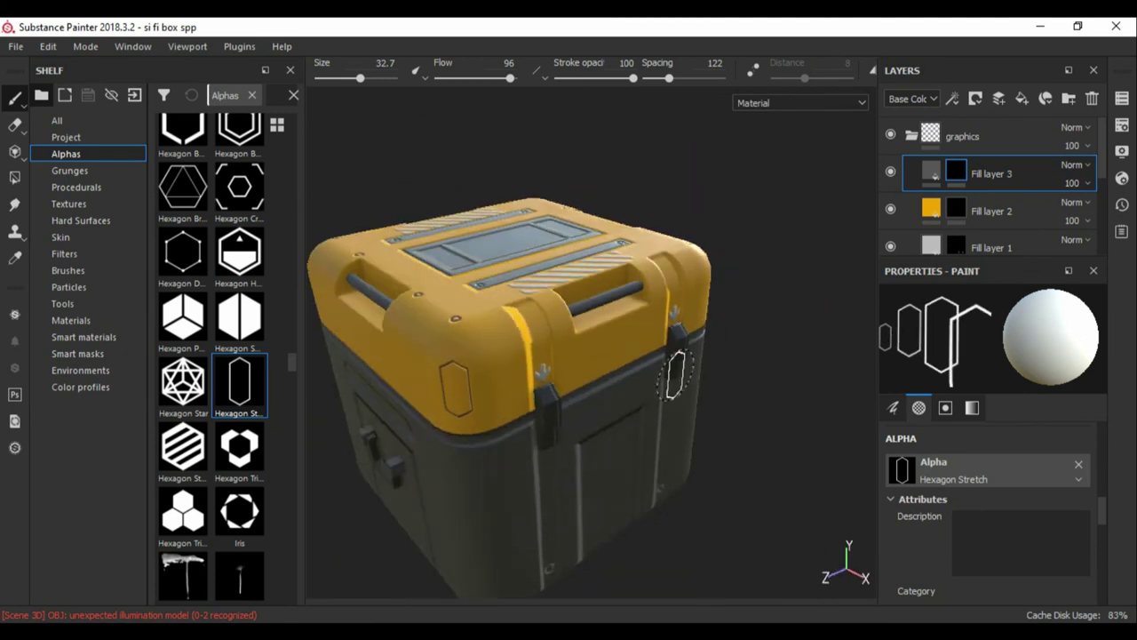
scroll(386, 385, "up", 2)
scroll(210, 355, "down", 5)
scroll(211, 355, "down", 5)
scroll(211, 355, "down", 5)
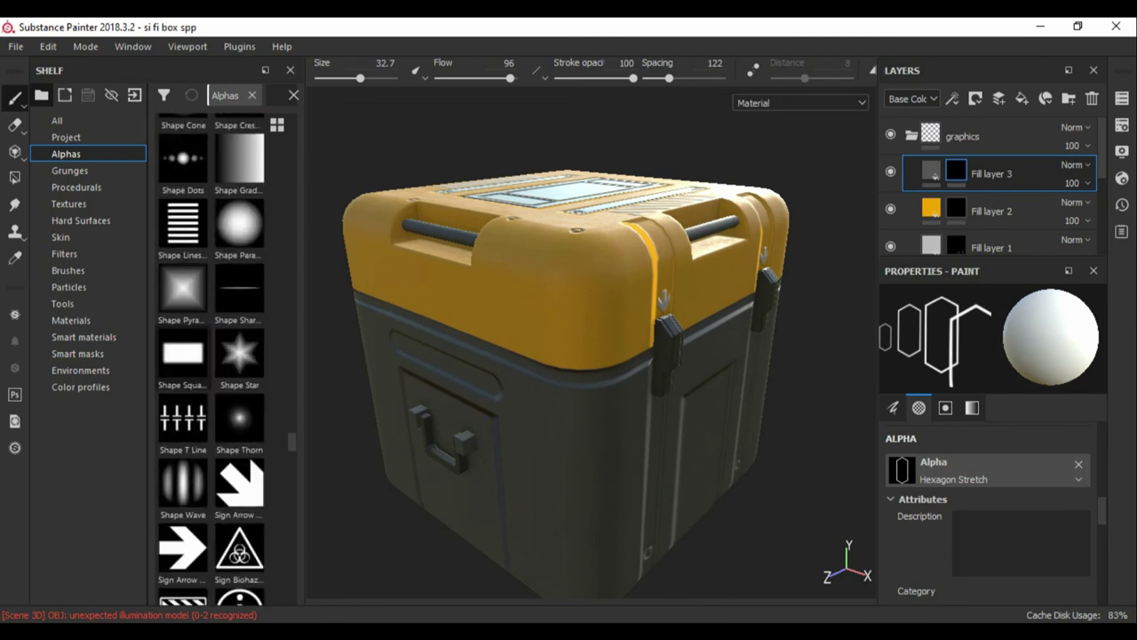
scroll(211, 355, "down", 5)
Pick the Sign Biohazard alpha and orbit to face the crate's front panel.
left_click(239, 278)
left_click_drag(400, 356, 465, 356, "alt")
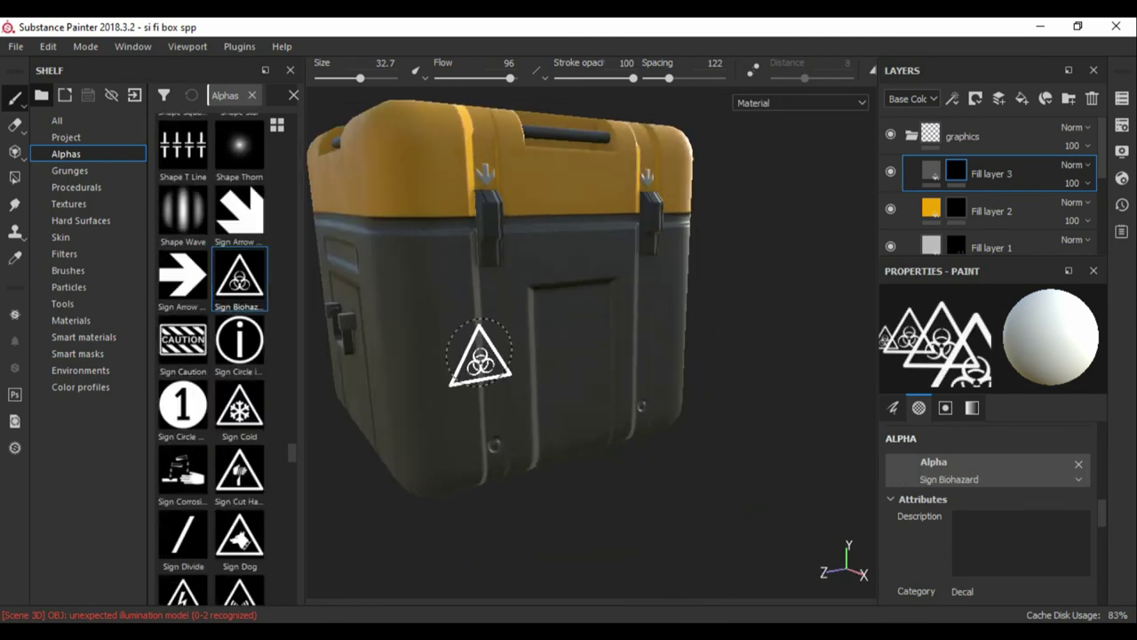
scroll(355, 373, "up", 5)
scroll(586, 355, "down", 5)
left_click_drag(586, 355, 640, 397, "alt")
scroll(640, 397, "up", 4)
scroll(211, 356, "down", 3)
scroll(210, 356, "down", 4)
scroll(211, 355, "down", 4)
scroll(211, 356, "down", 3)
scroll(210, 356, "down", 3)
scroll(211, 356, "up", 2)
Frame the crate and stamp the yellow biohazard sign below the CAUTION text.
mouse_move(569, 356)
left_mouse_down("alt")
mouse_move(498, 355)
mouse_move(540, 307)
left_mouse_up("alt")
key("f")
scroll(539, 307, "up", 3)
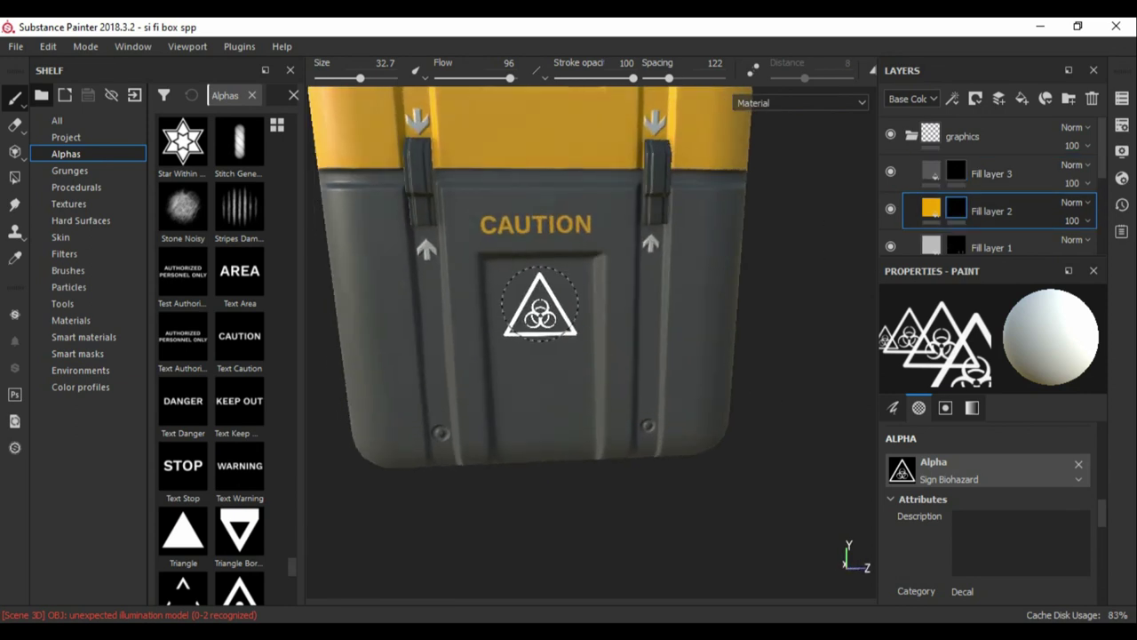
key("f")
mouse_move(649, 456)
left_mouse_down("alt")
mouse_move(613, 497)
mouse_move(510, 368)
left_mouse_up("alt")
scroll(613, 498, "up", 2)
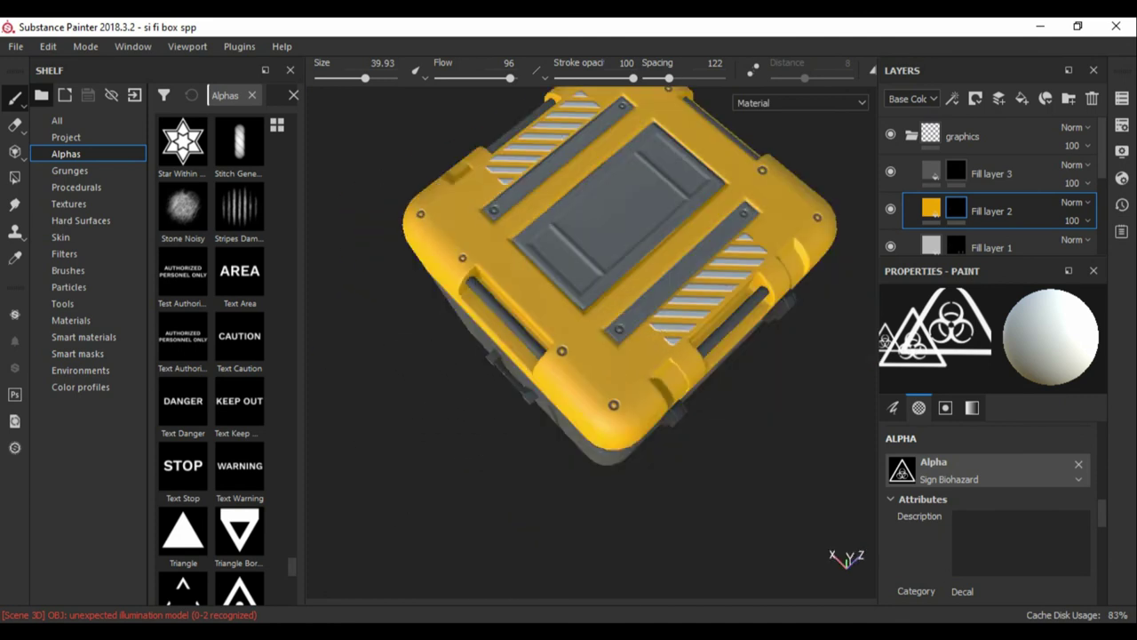
Scroll through the alpha shelf to the Shape Border Circle alpha.
scroll(554, 304, "up", 3)
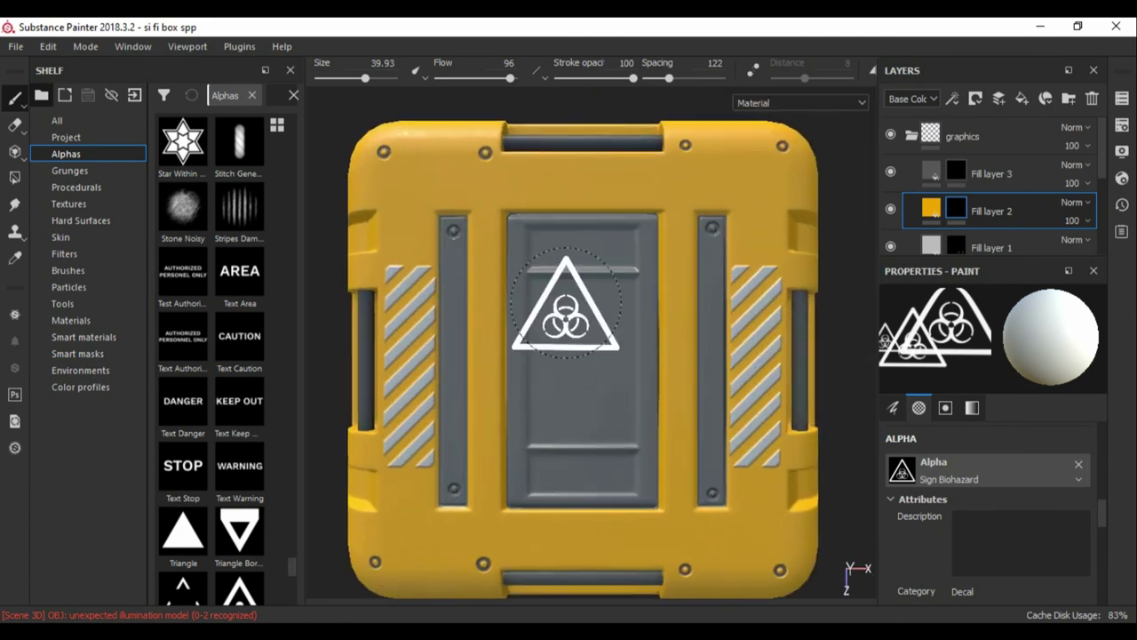
scroll(211, 356, "up", 4)
scroll(210, 355, "up", 5)
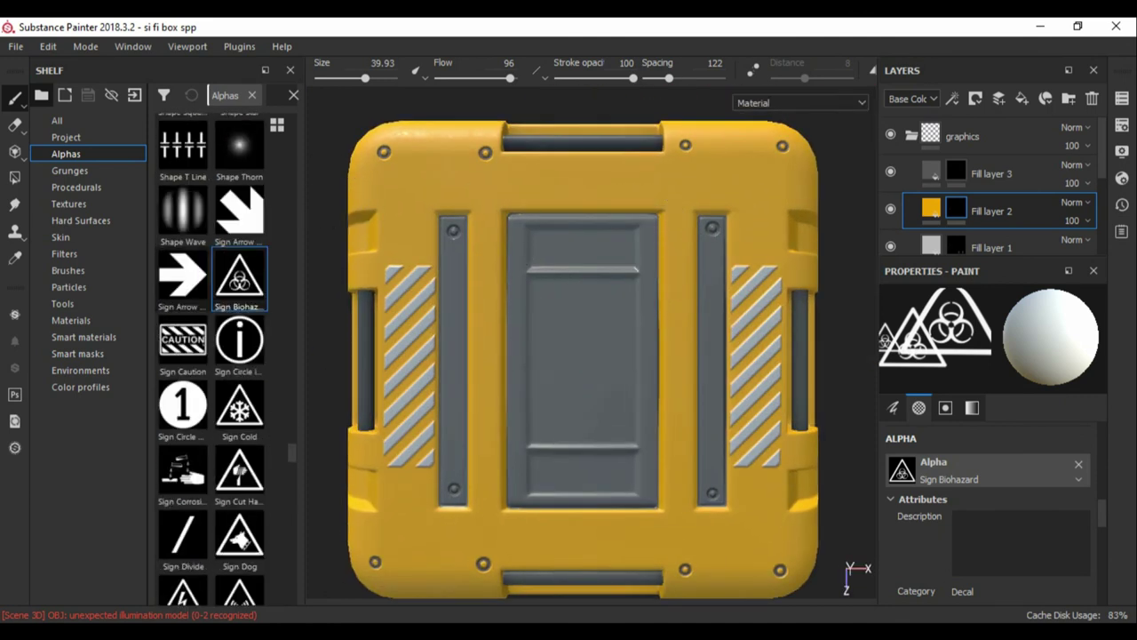
scroll(211, 356, "up", 5)
scroll(211, 356, "up", 5)
scroll(211, 355, "up", 5)
scroll(211, 355, "up", 5)
scroll(211, 355, "up", 5)
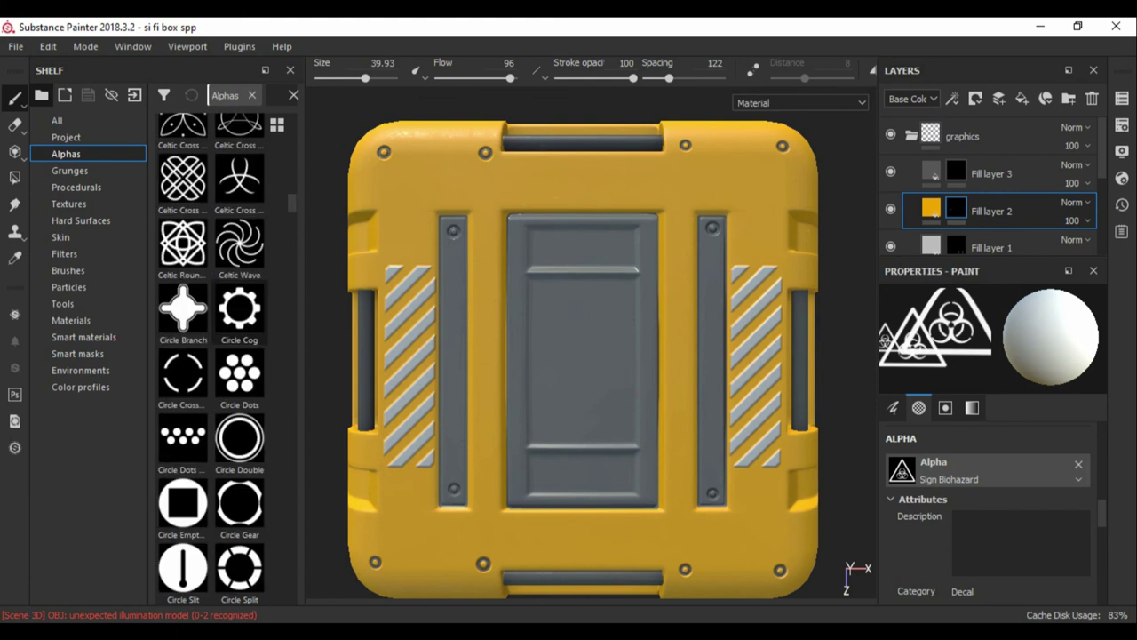
scroll(183, 307, "up", 5)
scroll(183, 306, "up", 5)
scroll(184, 533, "up", 3)
scroll(184, 533, "down", 5)
scroll(184, 602, "down", 5)
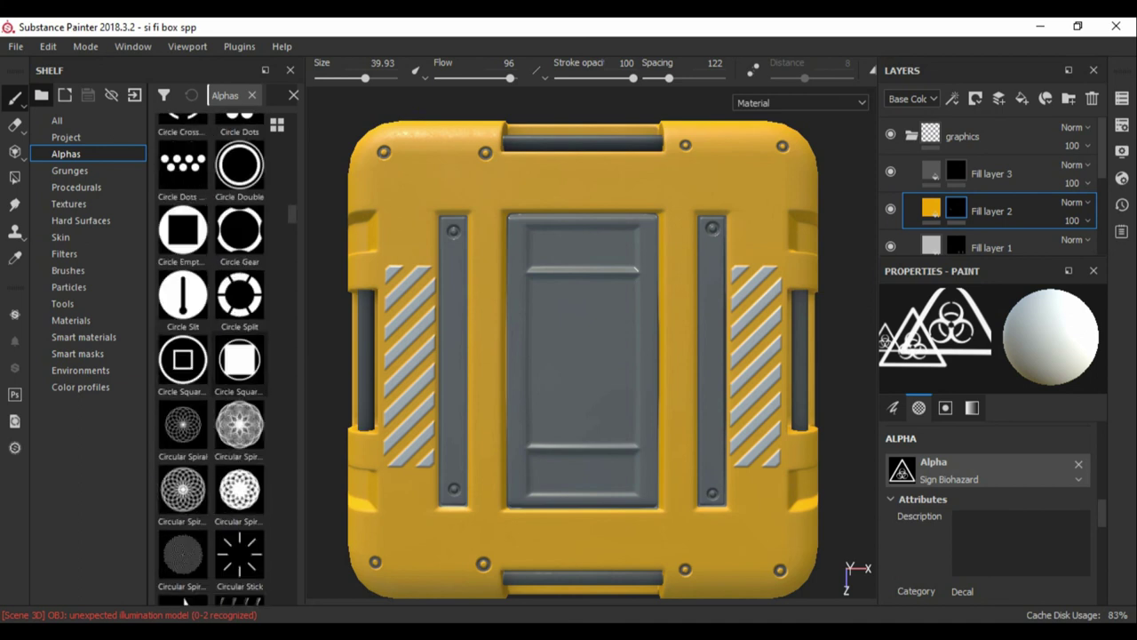
scroll(184, 569, "down", 4)
scroll(184, 569, "down", 4)
scroll(184, 569, "down", 4)
scroll(184, 569, "down", 5)
scroll(184, 569, "down", 5)
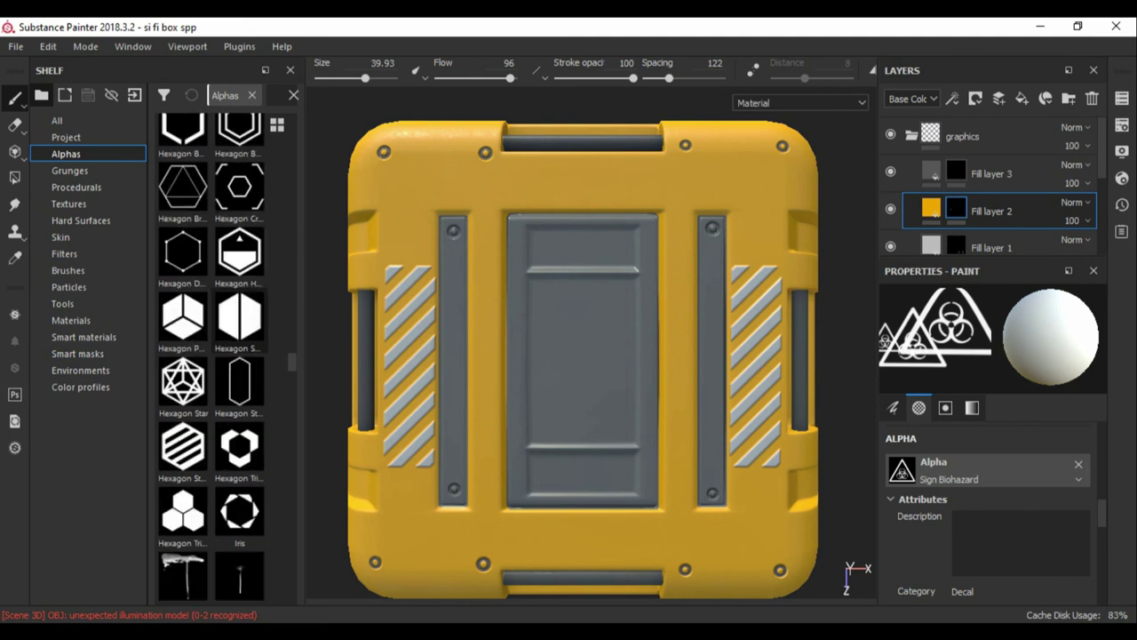
scroll(211, 355, "up", 2)
scroll(211, 356, "down", 4)
scroll(212, 356, "down", 5)
scroll(212, 356, "up", 3)
scroll(212, 355, "down", 7)
scroll(507, 384, "up", 5)
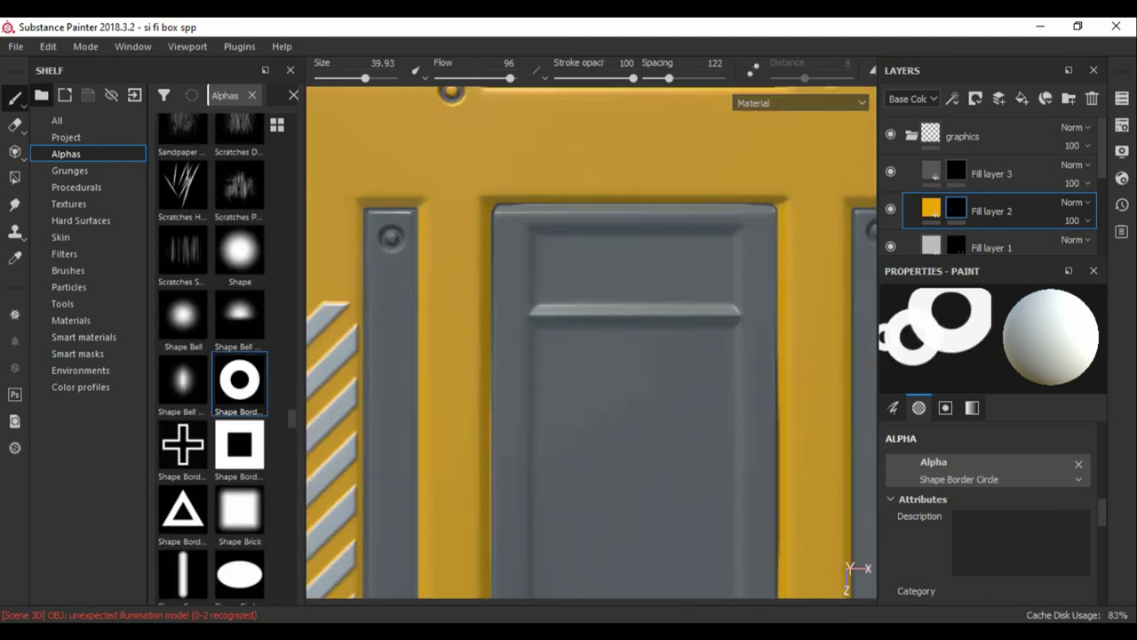
scroll(545, 204, "up", 3)
Shrink the brush to 5.35 and stamp a rivet at the panel's top-left corner.
right_click_drag(539, 203, 483, 237, "ctrl")
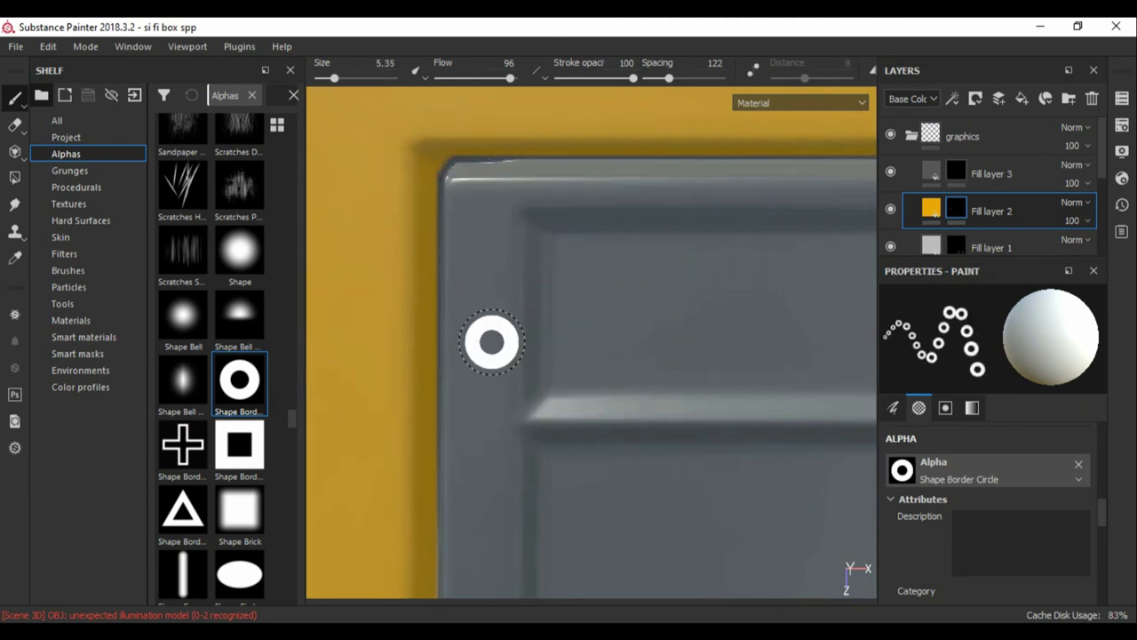
scroll(471, 311, "down", 2)
left_click(756, 246, "shift")
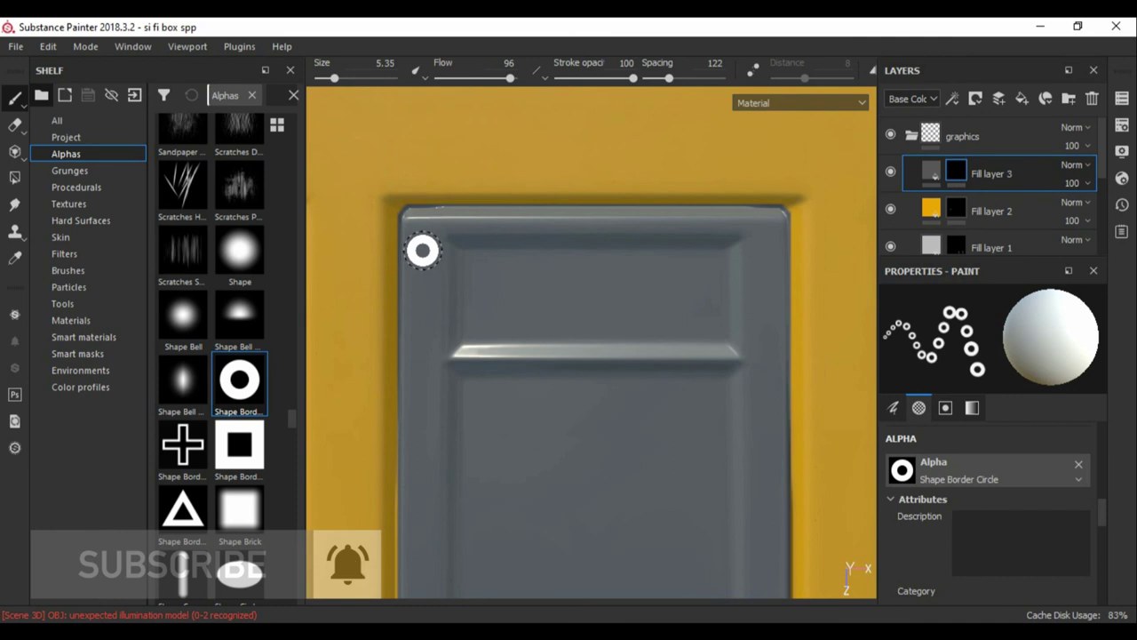
scroll(714, 414, "down", 3)
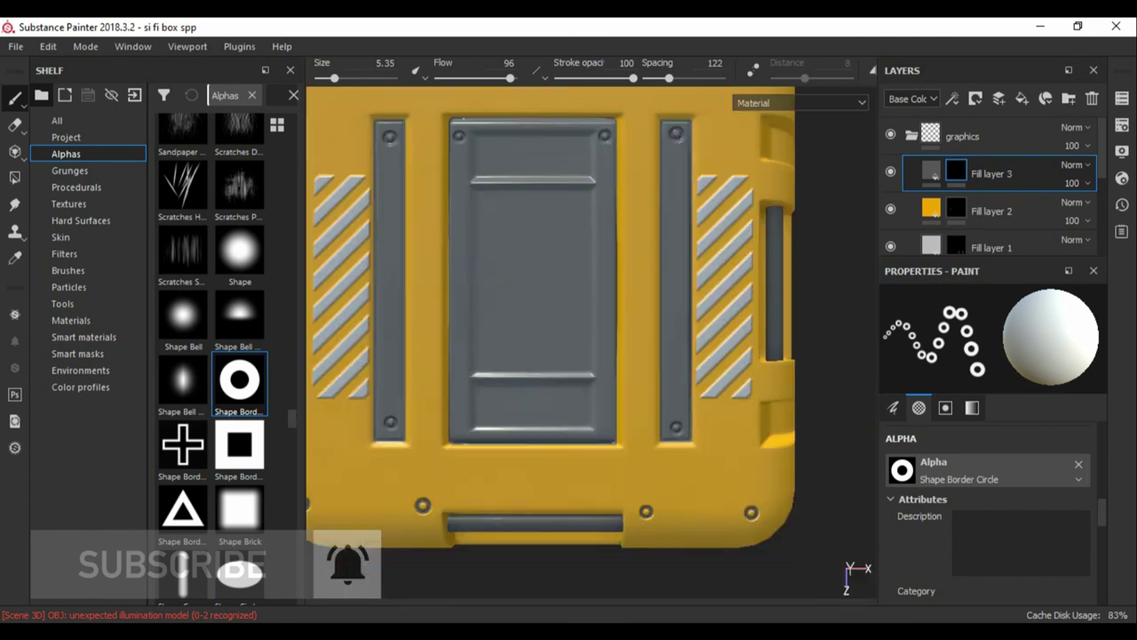
scroll(568, 422, "down", 2)
scroll(548, 394, "up", 1)
scroll(548, 394, "up", 2)
scroll(503, 365, "up", 2)
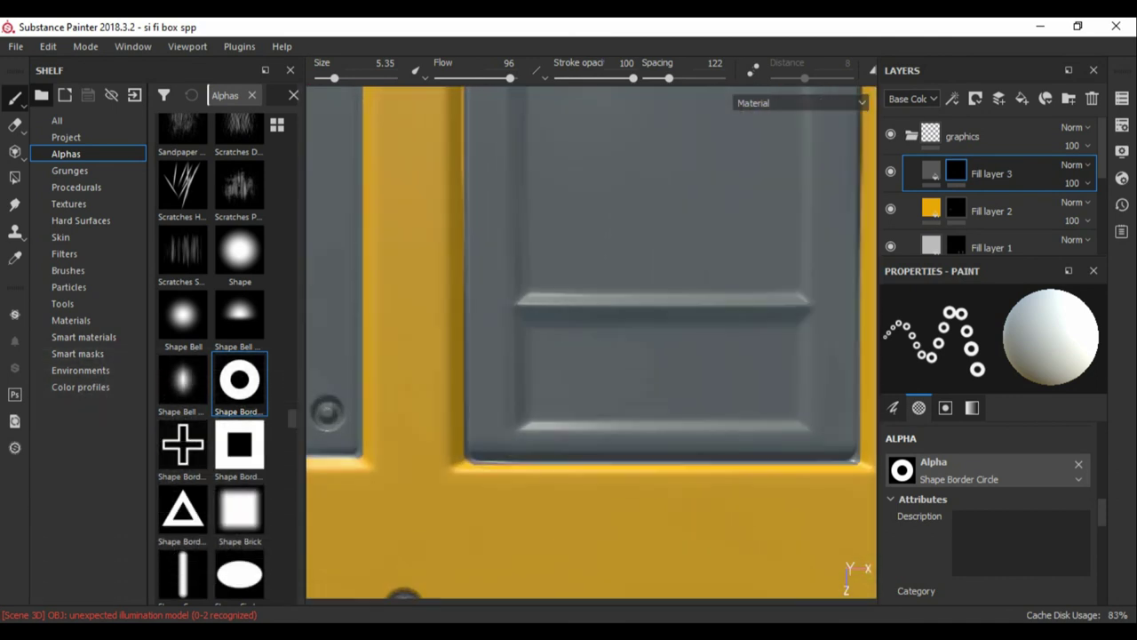
Stamp straight runs of rivets from the panel's lower-left corner to the lower-right corner.
left_click(491, 410)
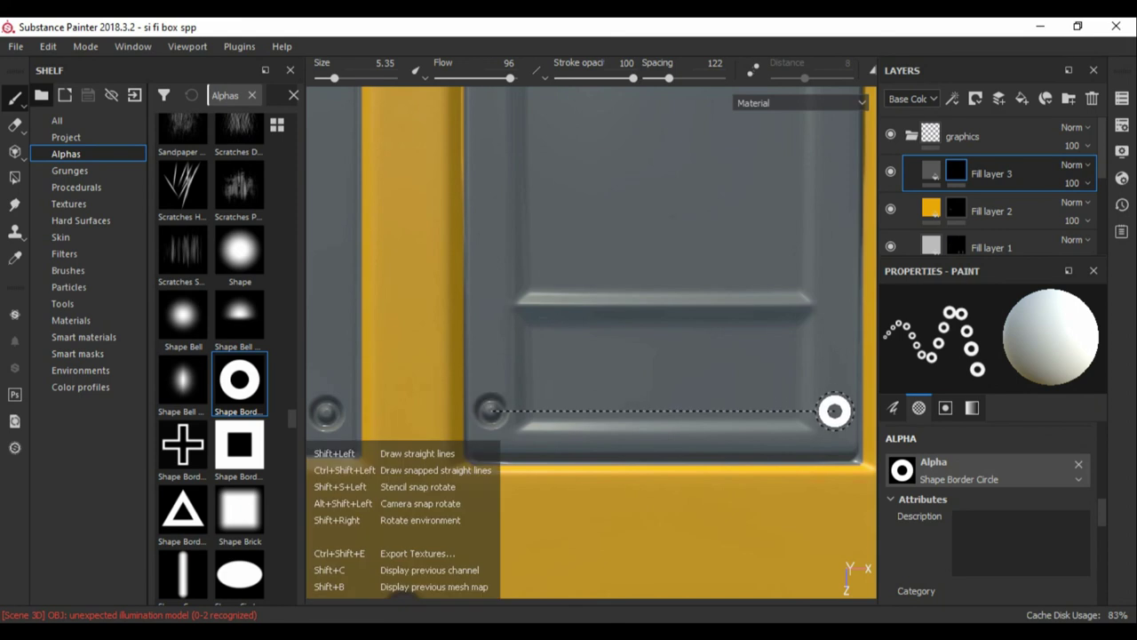
left_click(835, 410, "shift")
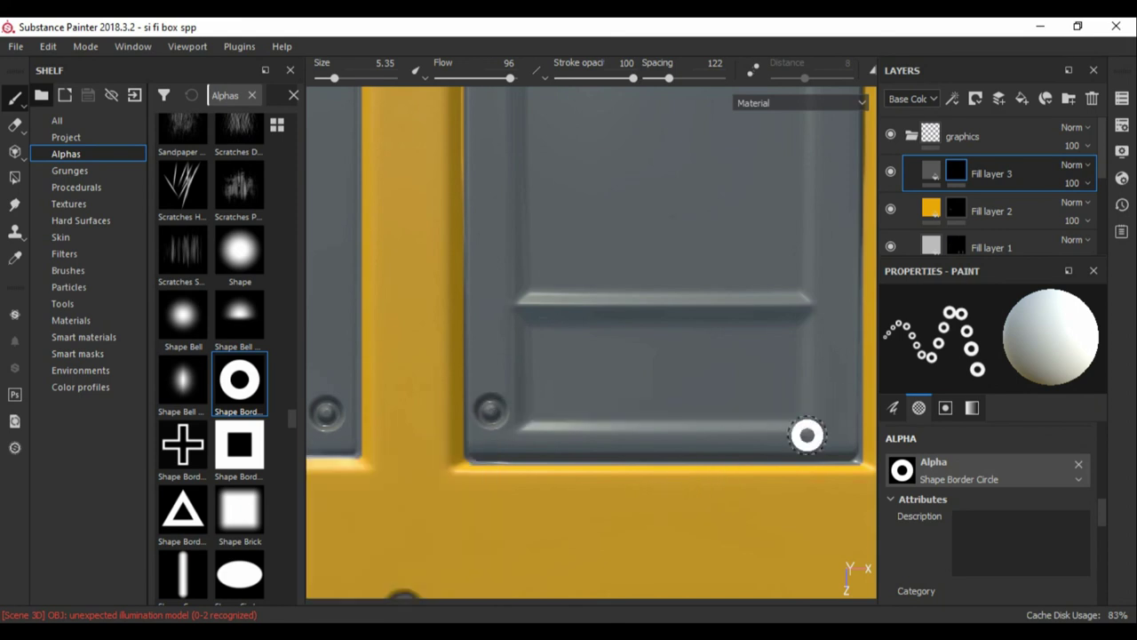
left_click(490, 407)
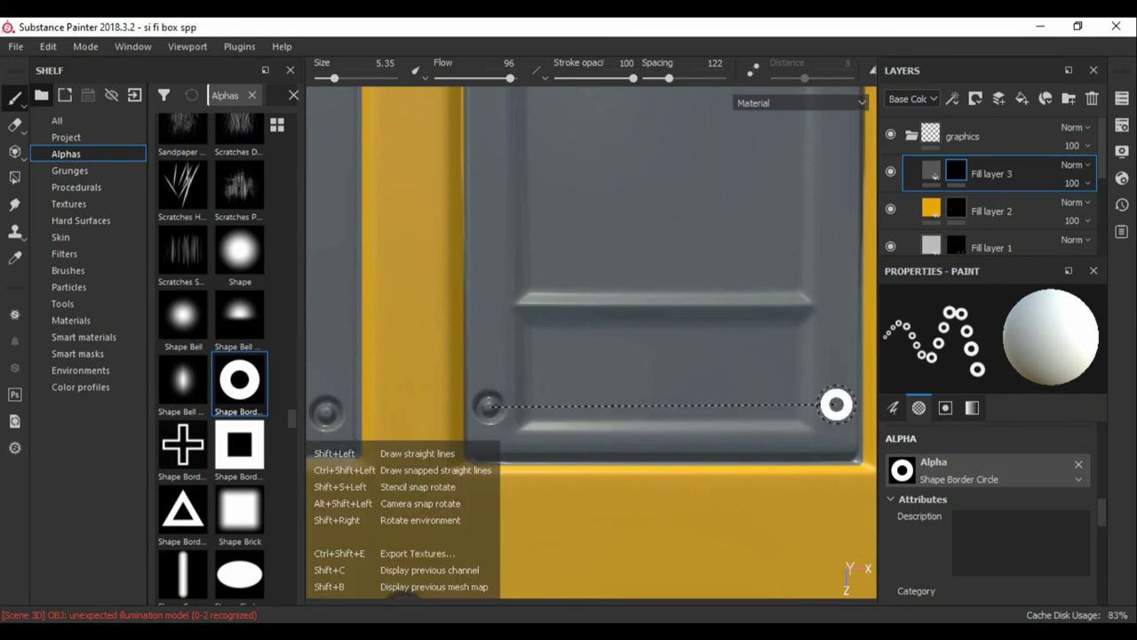
scroll(586, 444, "down", 5)
scroll(480, 445, "down", 1)
mouse_move(421, 497)
left_mouse_down("alt")
mouse_move(542, 301)
mouse_move(497, 373)
left_mouse_up("alt")
scroll(214, 400, "down", 3)
scroll(462, 373, "up", 3)
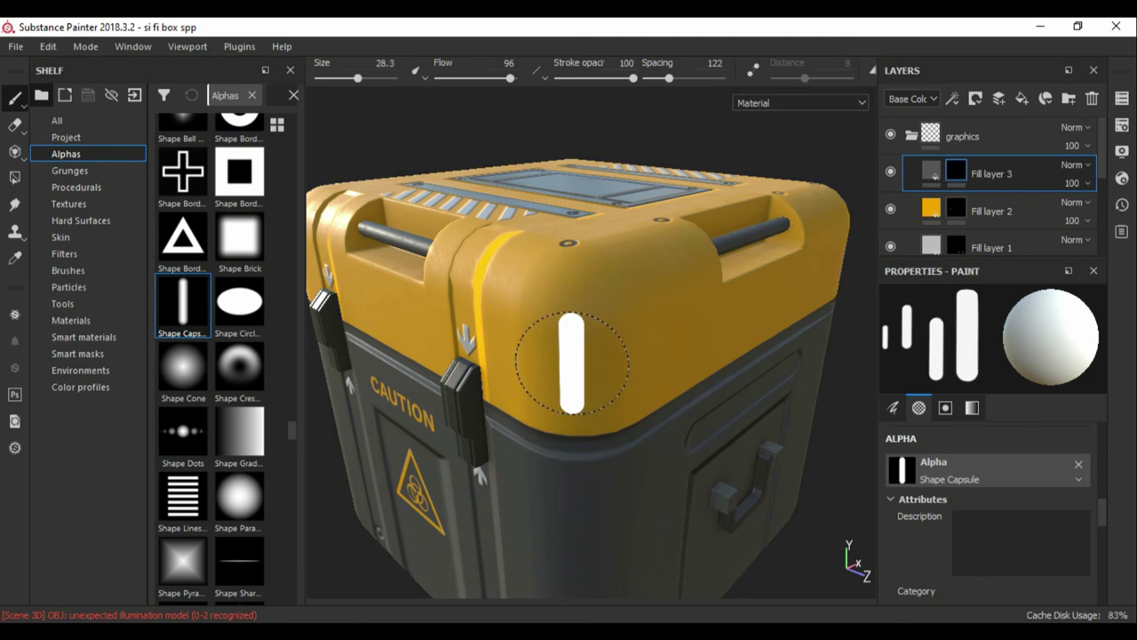
Stamp Shape Capsule markings at size 28.3 on the yellow lid's sides, orbiting to reach them.
scroll(572, 365, "down", 5)
left_click_drag(572, 365, 480, 369, "alt")
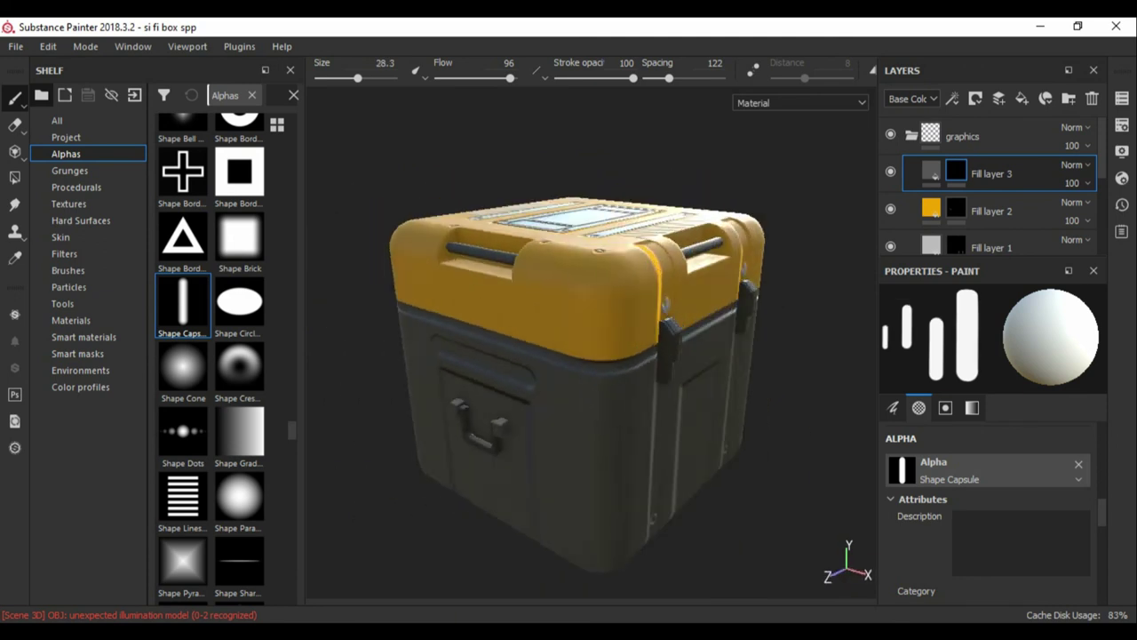
scroll(480, 369, "up", 6)
mouse_move(622, 306)
left_mouse_down("alt")
mouse_move(593, 307)
mouse_move(605, 313)
mouse_move(605, 355)
mouse_move(569, 356)
left_mouse_up("alt")
scroll(605, 321, "down", 3)
scroll(568, 355, "up", 4)
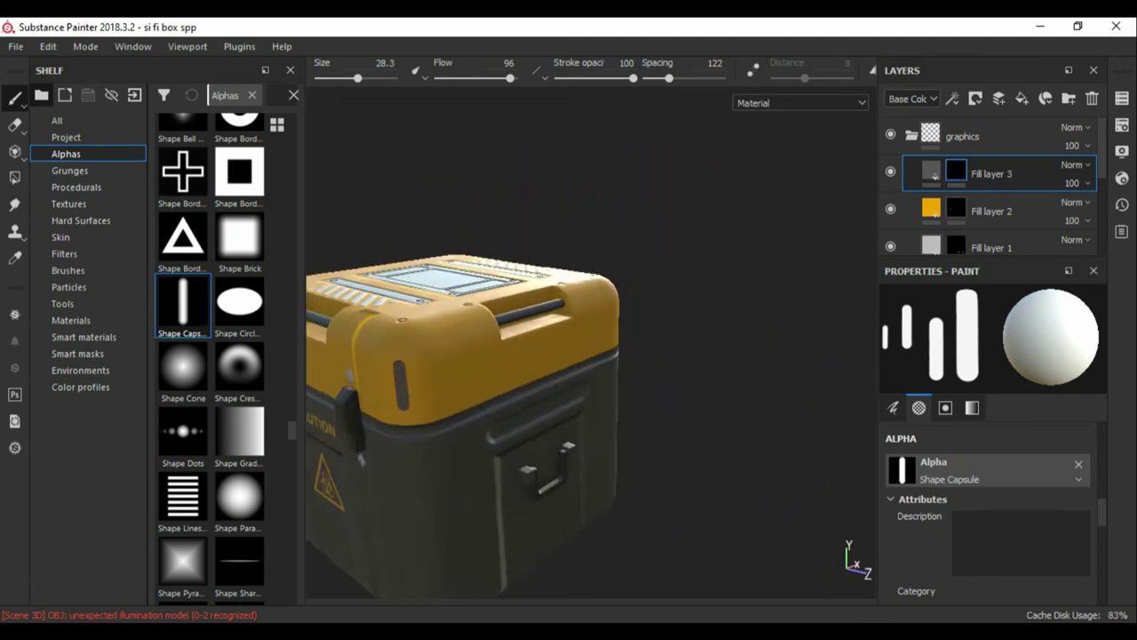
key("f")
left_click_drag(693, 317, 684, 338, "alt")
mouse_move(613, 320)
left_mouse_down("alt")
mouse_move(646, 334)
mouse_move(602, 339)
mouse_move(651, 360)
mouse_move(649, 369)
left_mouse_up("alt")
scroll(600, 338, "down", 3)
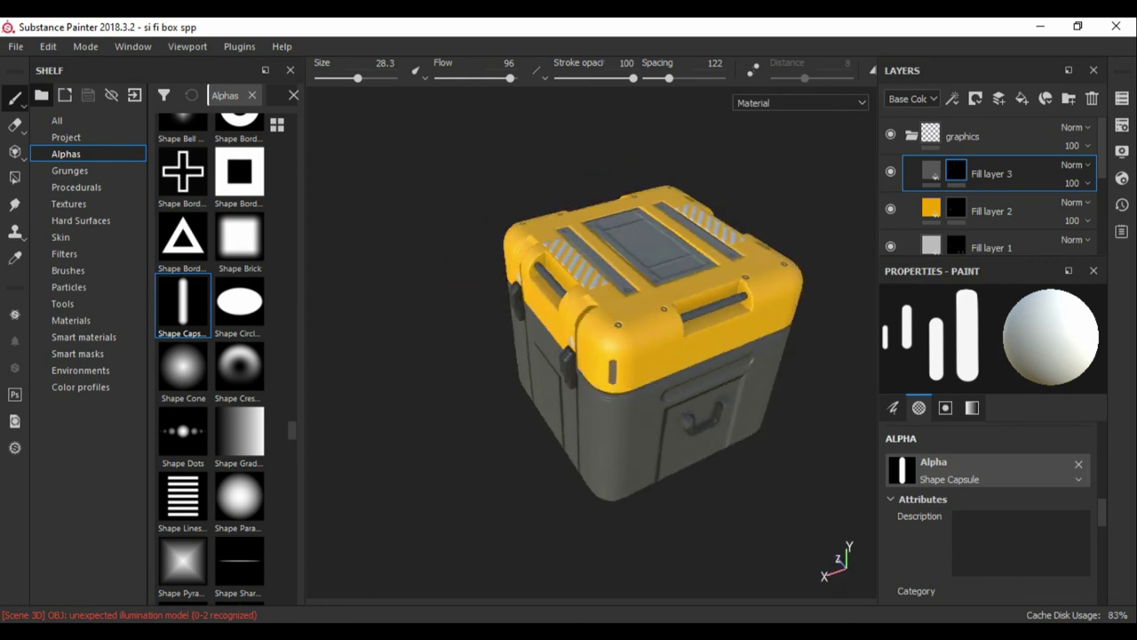
Pick the Shape Border Circle ring alpha and orbit to a corner view of the body.
left_click_drag(646, 308, 588, 343, "alt")
scroll(586, 344, "up", 3)
scroll(211, 355, "up", 3)
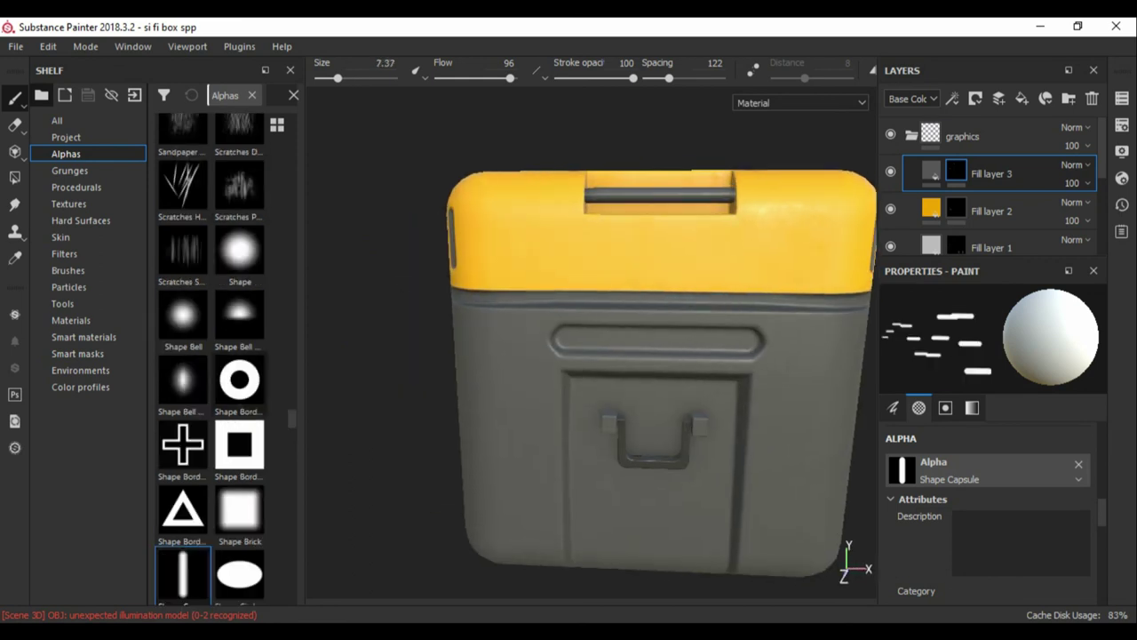
left_click(239, 377)
scroll(530, 336, "up", 5)
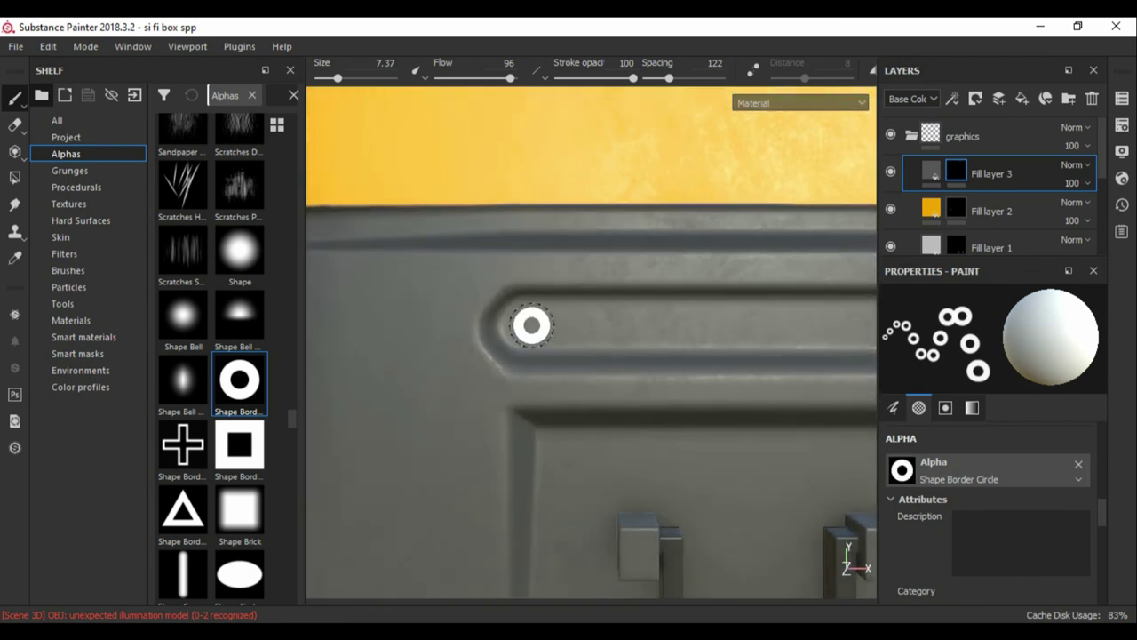
scroll(485, 335, "down", 3)
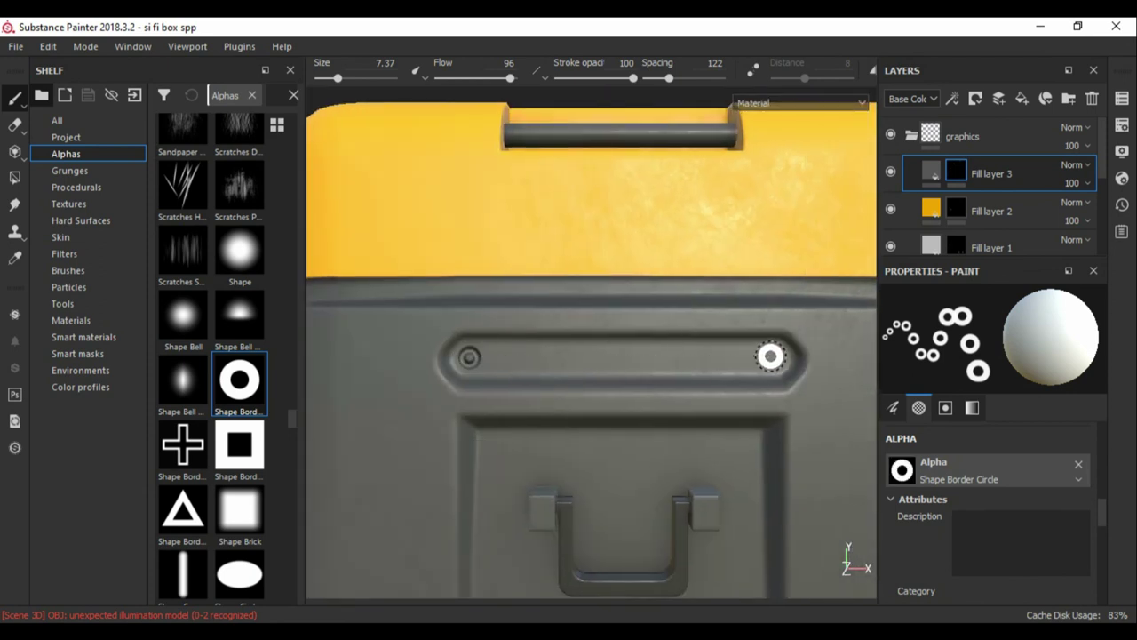
scroll(543, 381, "down", 5)
mouse_move(543, 381)
left_mouse_down("alt")
mouse_move(473, 370)
mouse_move(713, 284)
left_mouse_up("alt")
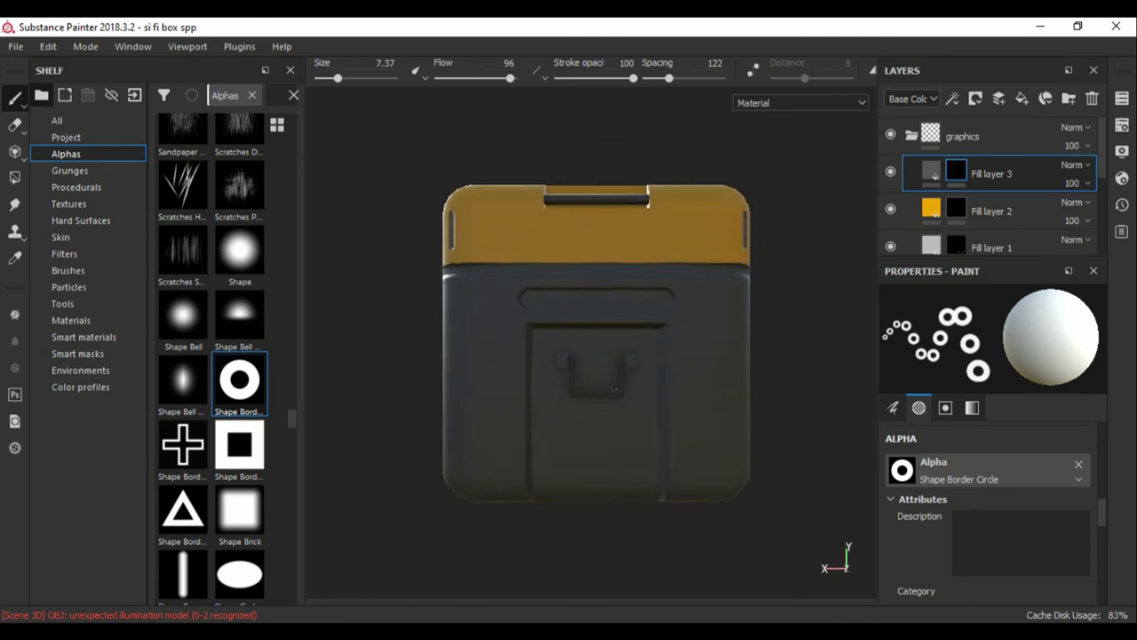
scroll(550, 362, "up", 5)
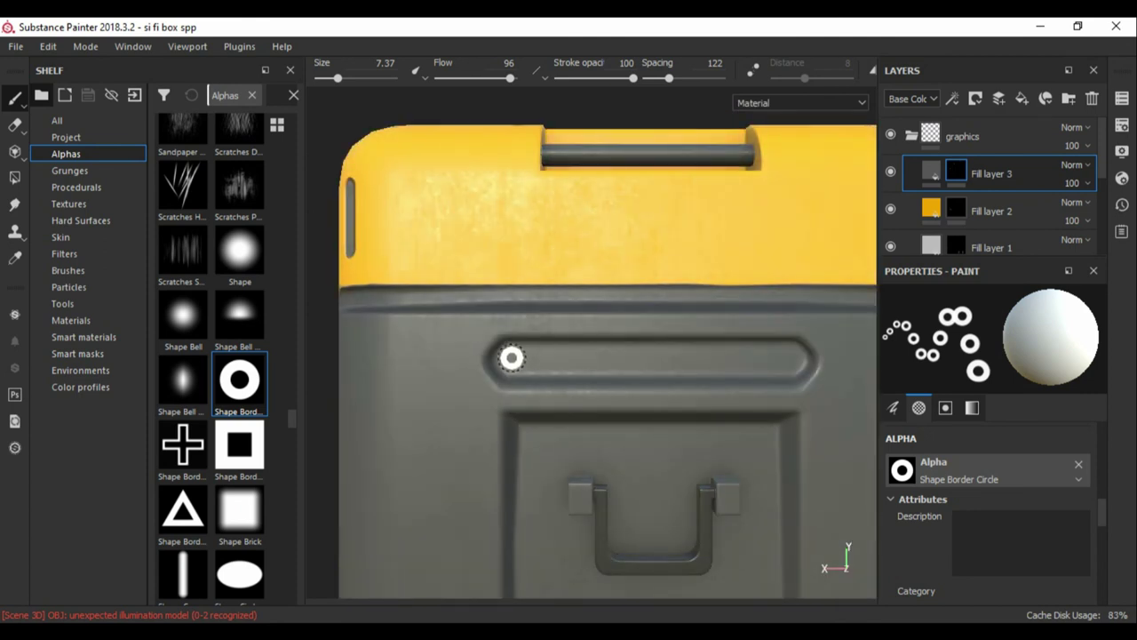
Stamp a straight row of ring bolts between the slot's ends, then check the front face.
key("shift")
left_click(509, 358)
key("shift")
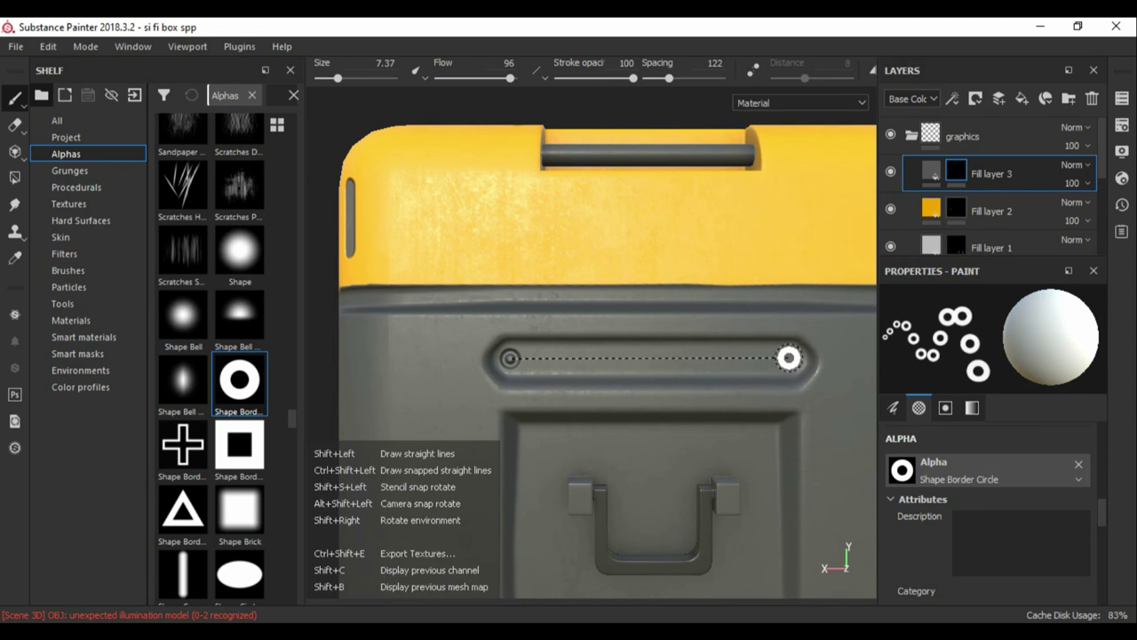
key("f")
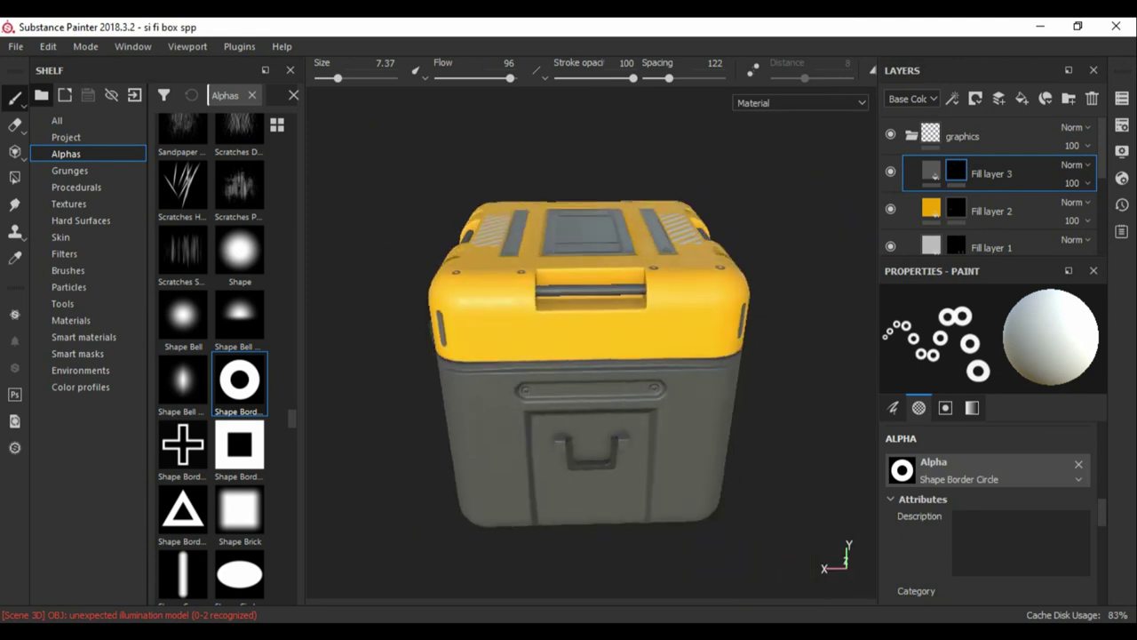
left_click_drag(788, 358, 683, 333, "alt")
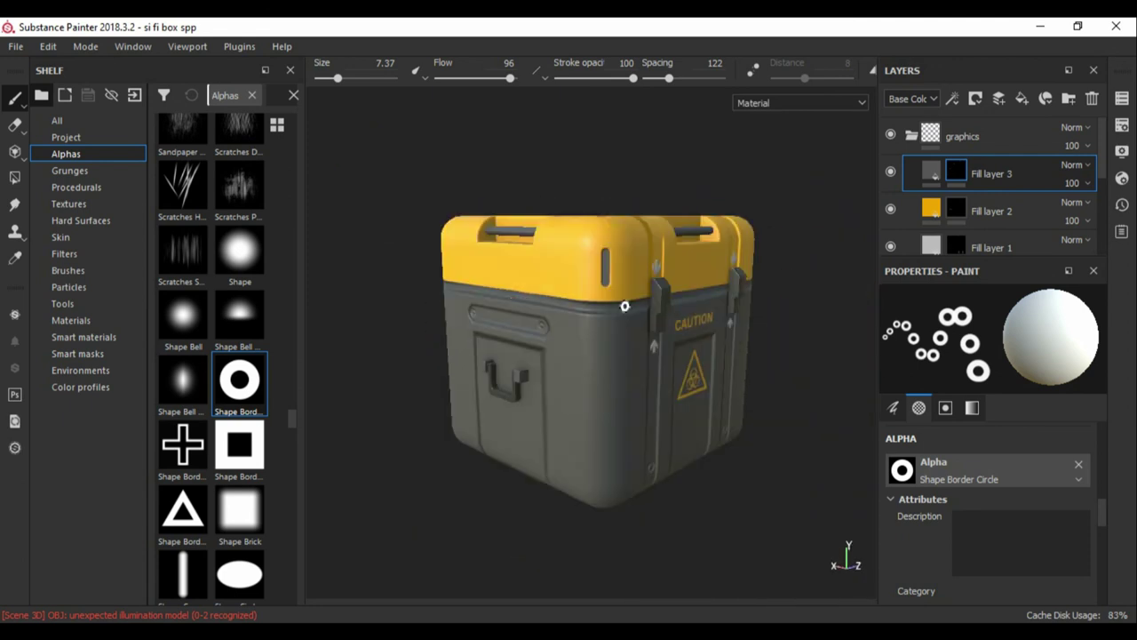
mouse_move(547, 329)
left_mouse_down("alt")
mouse_move(627, 257)
mouse_move(506, 234)
left_mouse_up("alt")
right_click_drag(505, 233, 615, 358, "alt")
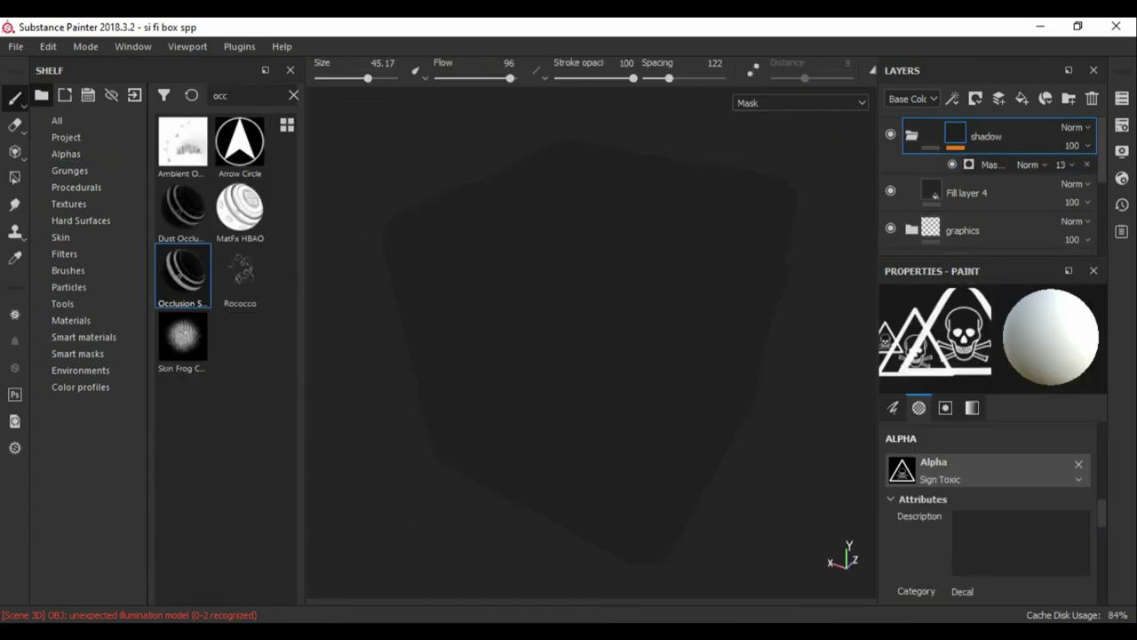
Set the shadow mask's Global Blur to 0 and its opacity to 24.
left_click_drag(915, 434, 905, 434)
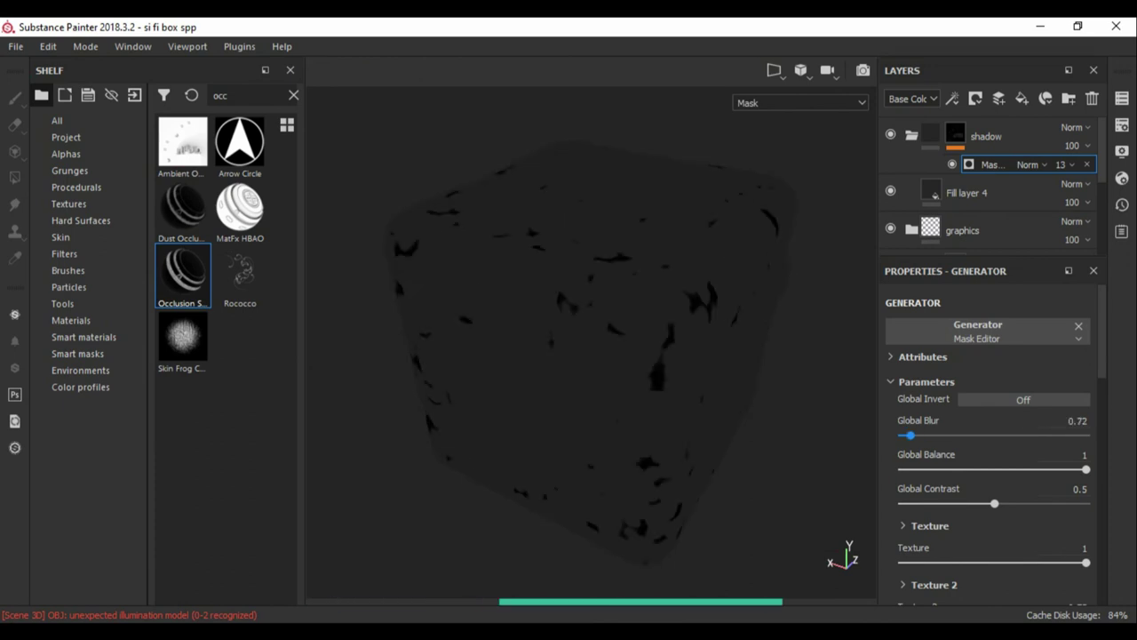
left_click(986, 136)
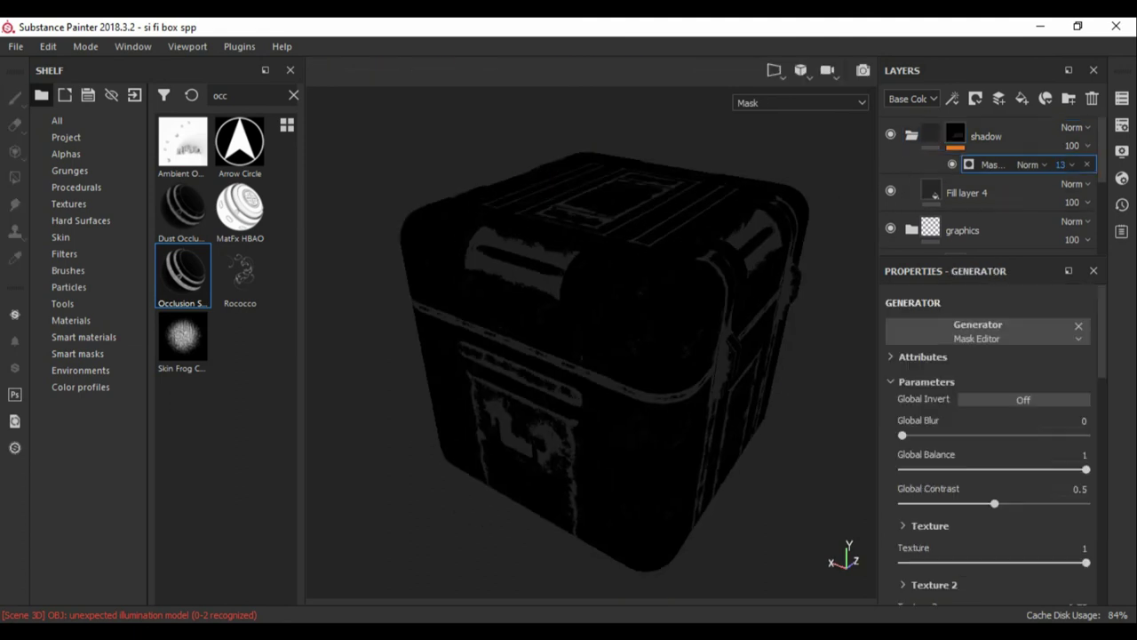
left_click_drag(1062, 192, 1073, 193)
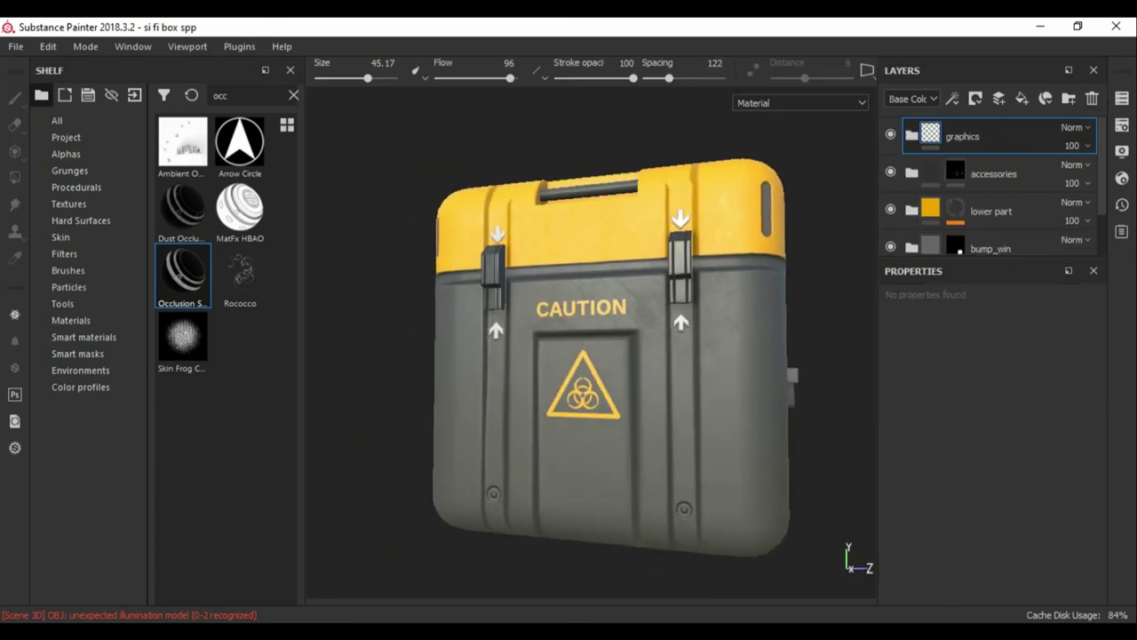
Save the project and select the base fill layer inside the accessories folder.
key("ctrl+s")
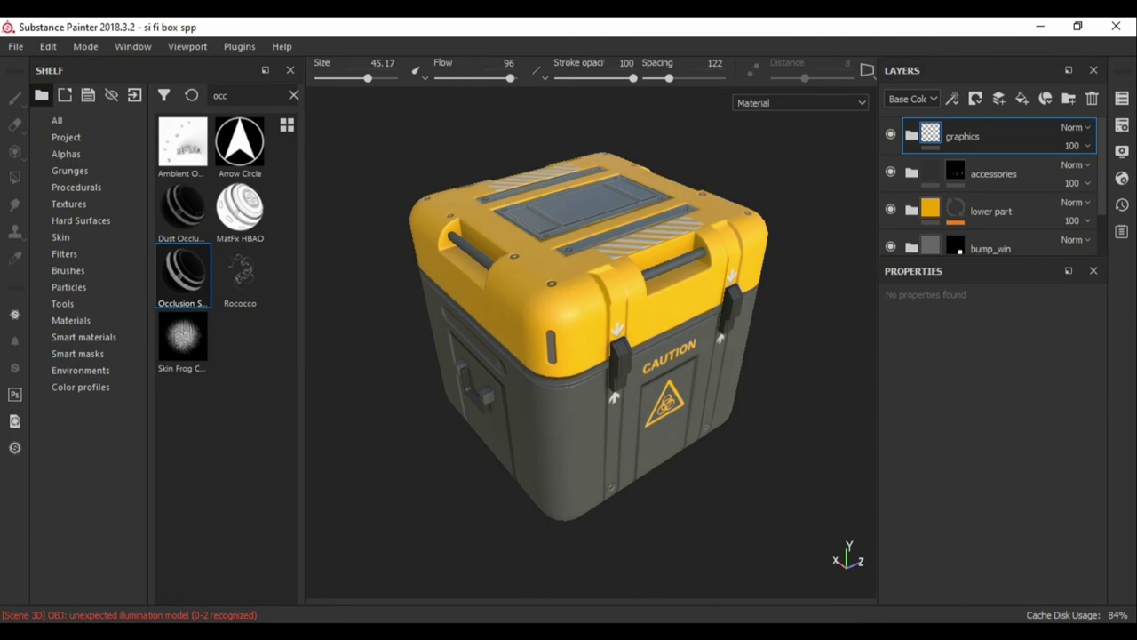
left_click(912, 173)
left_click(935, 211)
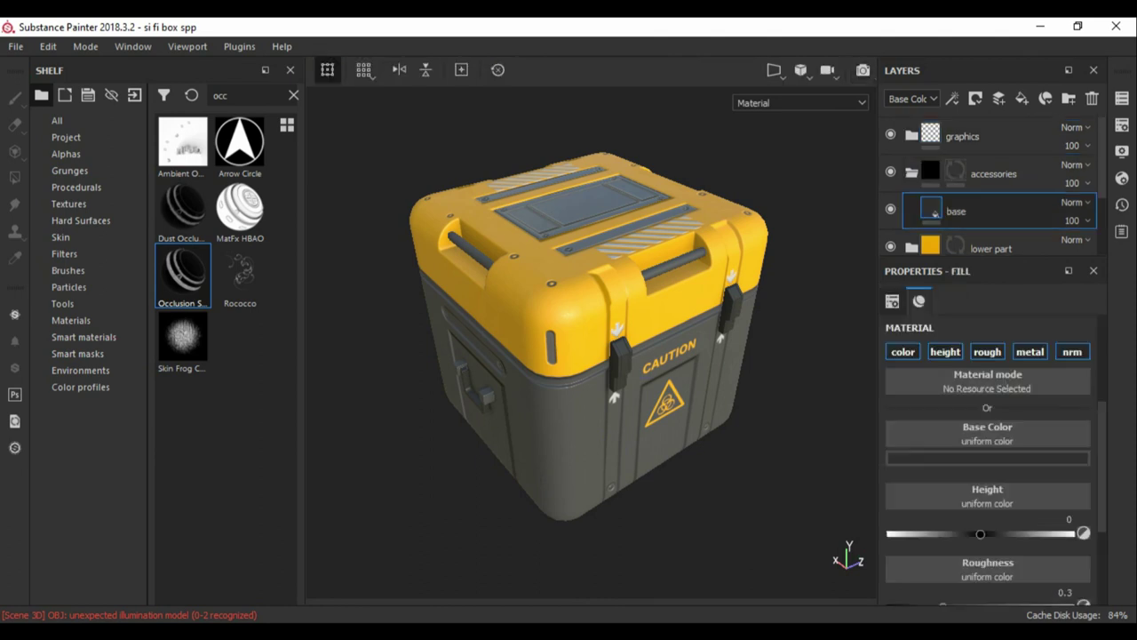
Inspect the finished crate in the Iray path-traced preview, reviewing its dome and ground settings.
key("F10")
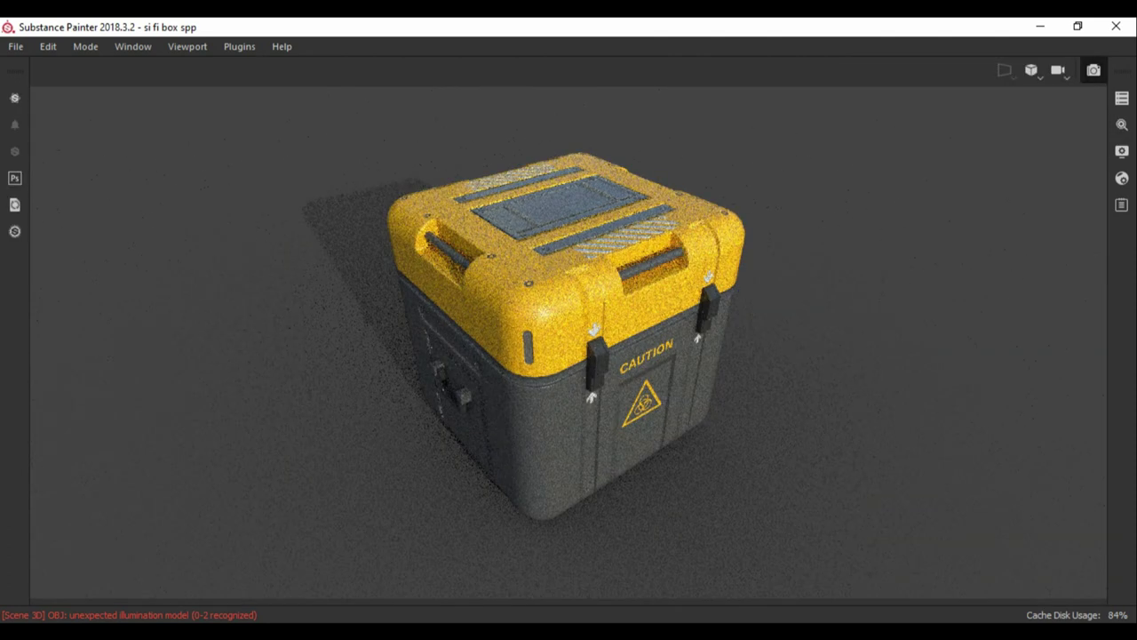
left_click(1122, 124)
left_click(1122, 178)
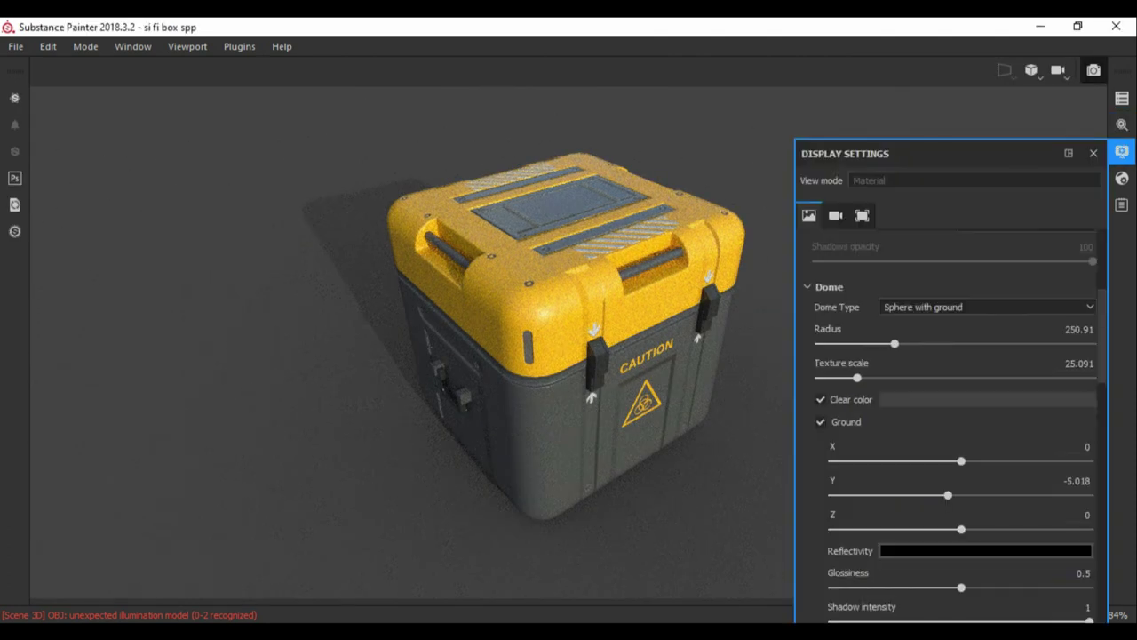
left_click(1122, 177)
key("F10")
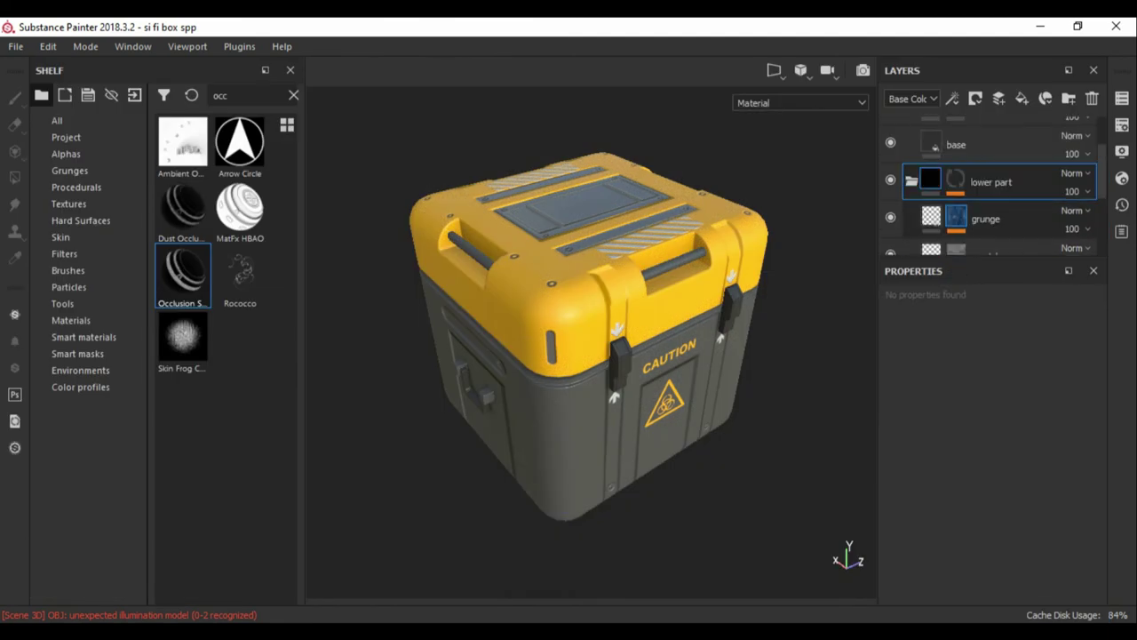
Change the lid's base fill colour from yellow to blue.
left_click(956, 161)
left_click(987, 457)
left_click(1049, 289)
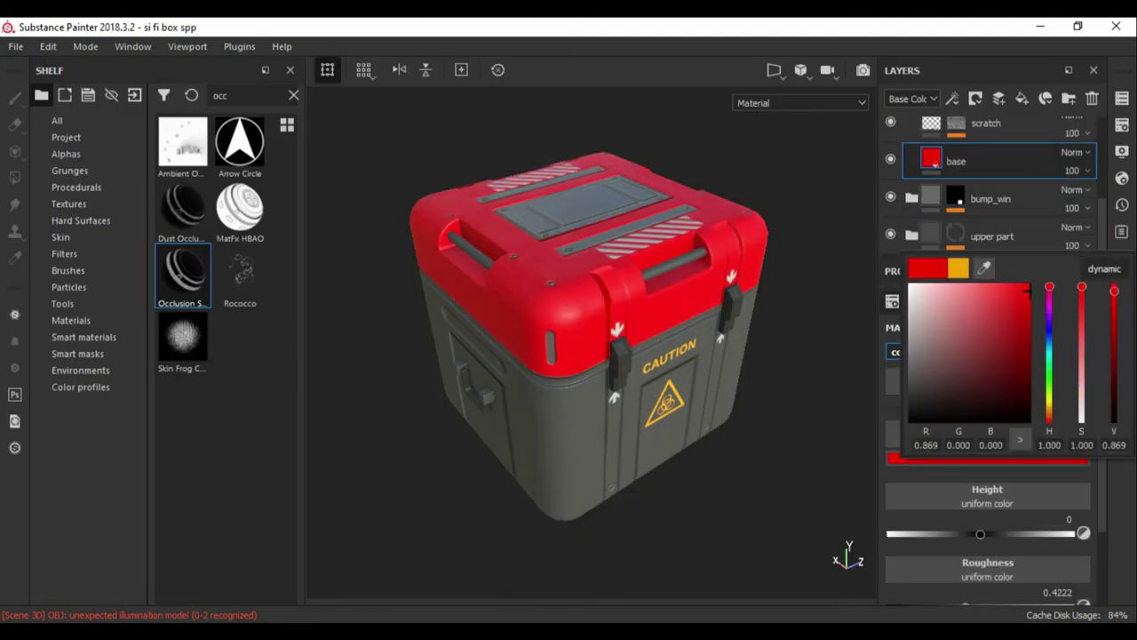
left_click(1049, 412)
left_click(1049, 331)
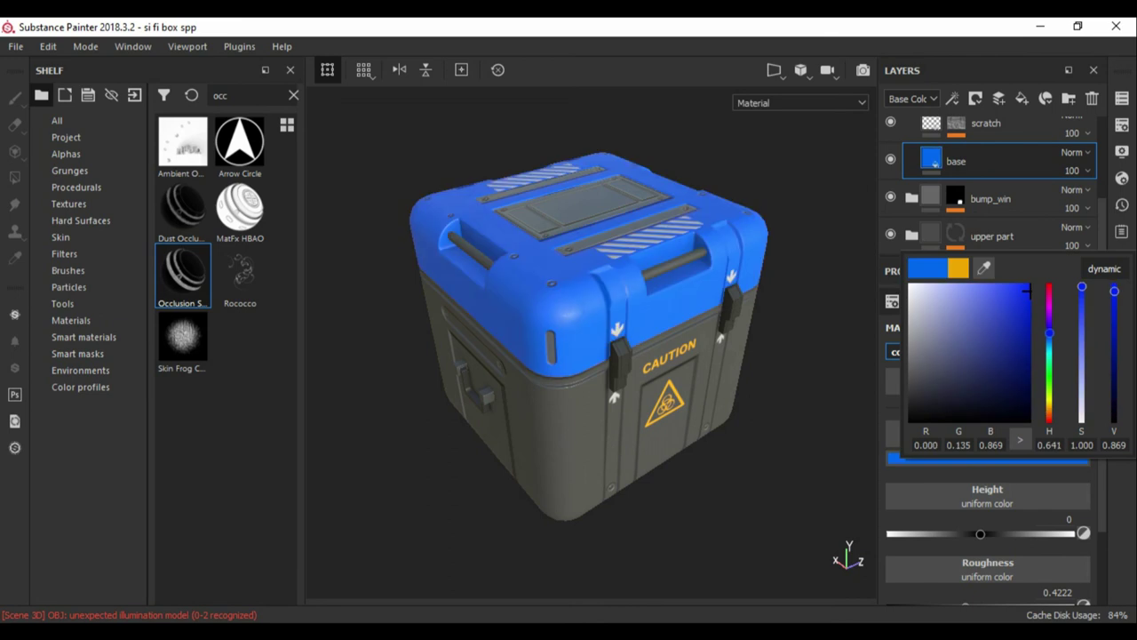
key("Escape")
Preview the blue lid in the path-traced render, then darken the blue and preview again.
left_click_drag(586, 337, 613, 338, "alt")
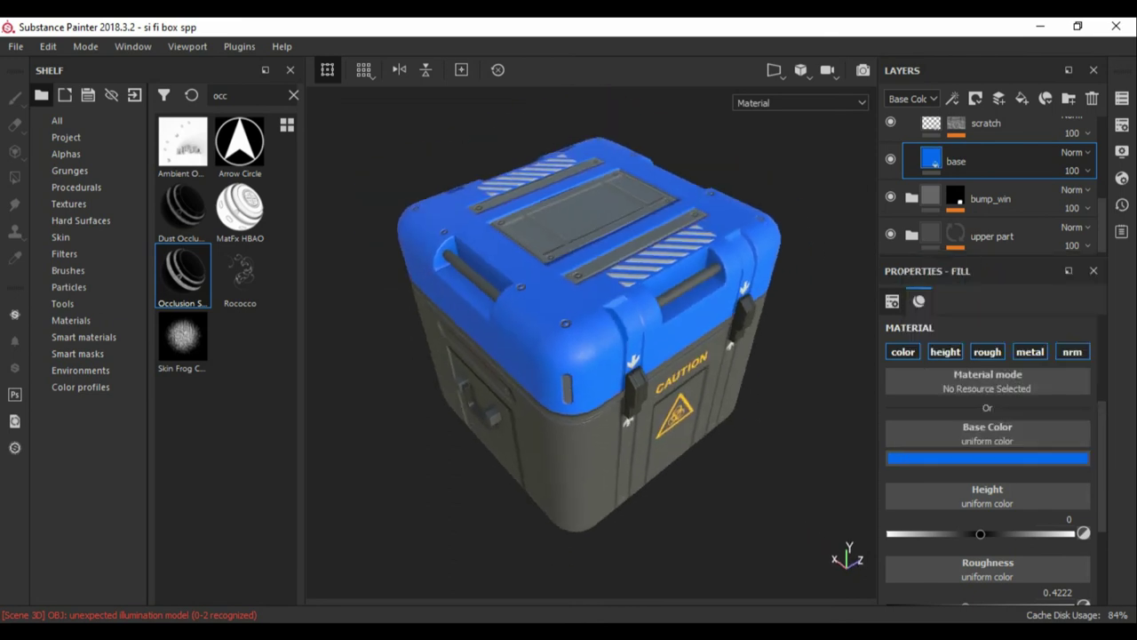
key("F10")
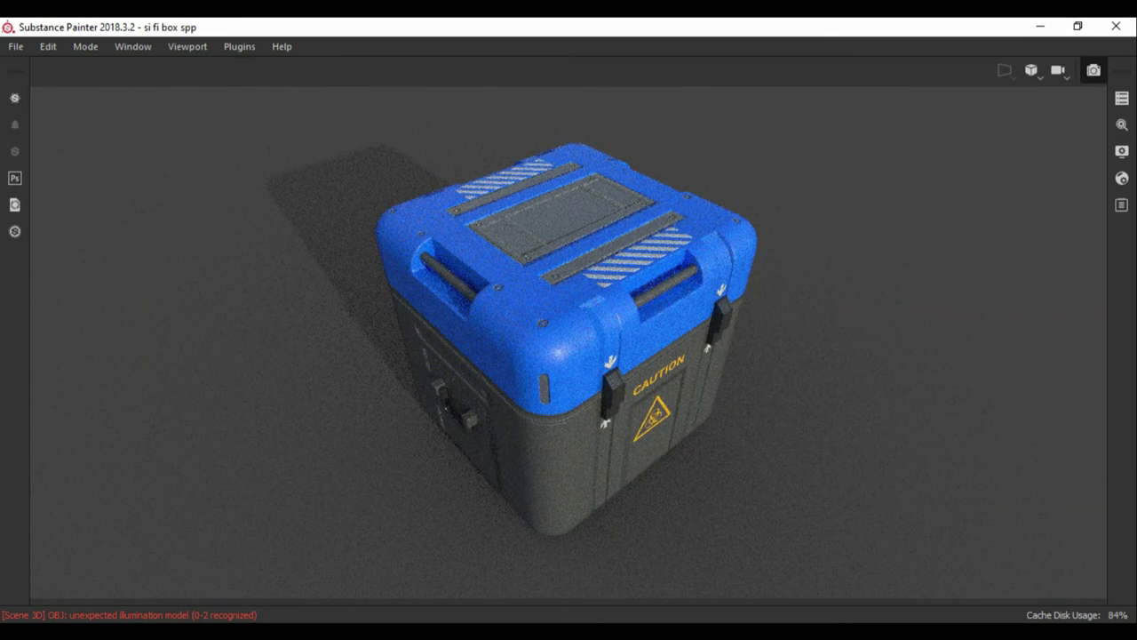
key("F10")
left_click(986, 457)
left_click_drag(1028, 293, 1028, 380)
left_click_drag(586, 418, 595, 373, "alt")
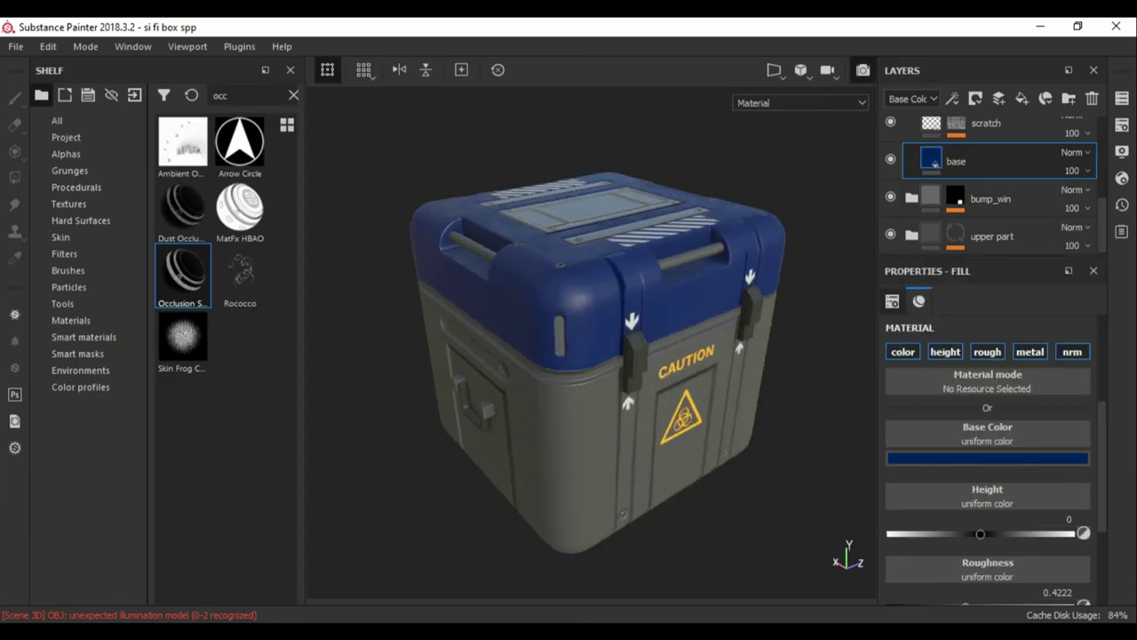
key("F10")
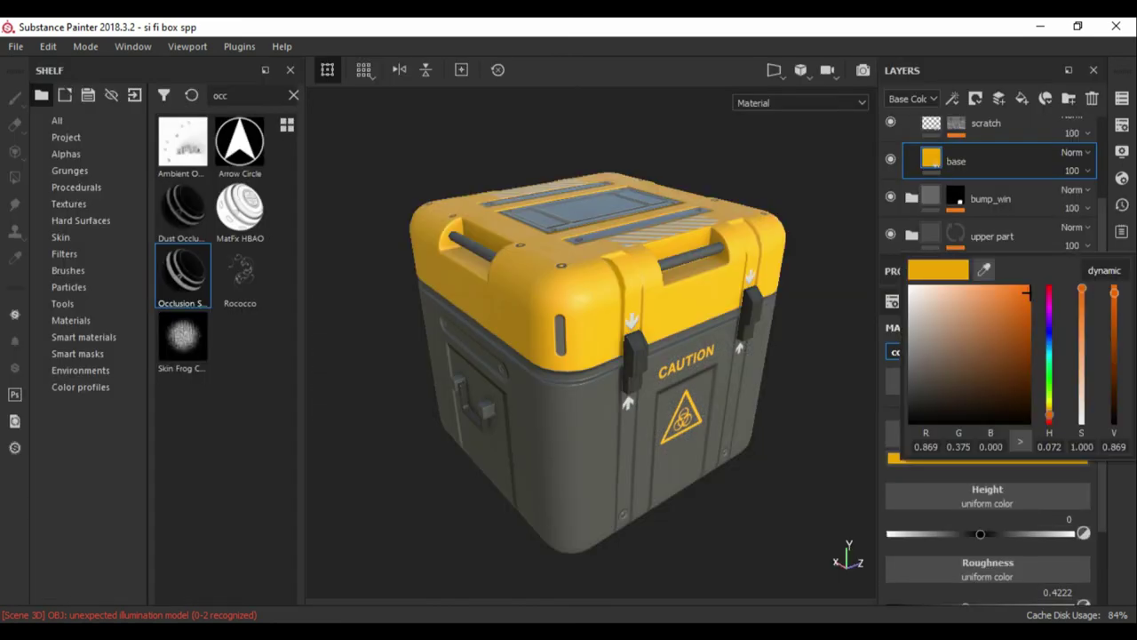
Adjust the lid to a saturated, lighter bright blue and check it in the render.
left_click_drag(1049, 314, 1049, 333)
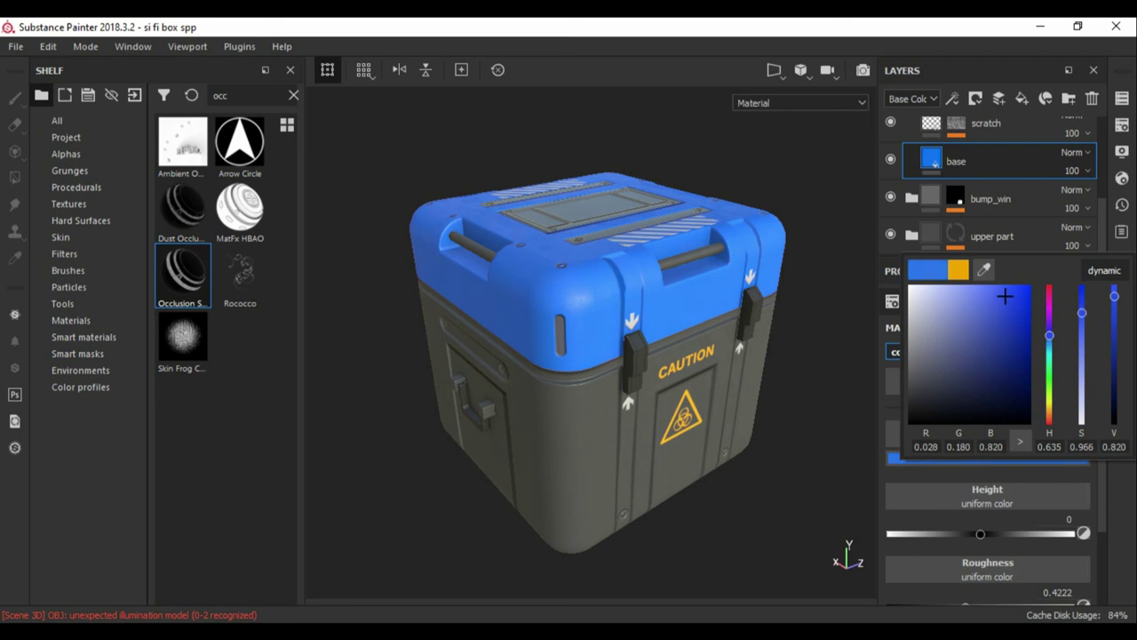
left_click_drag(1049, 336, 1049, 331)
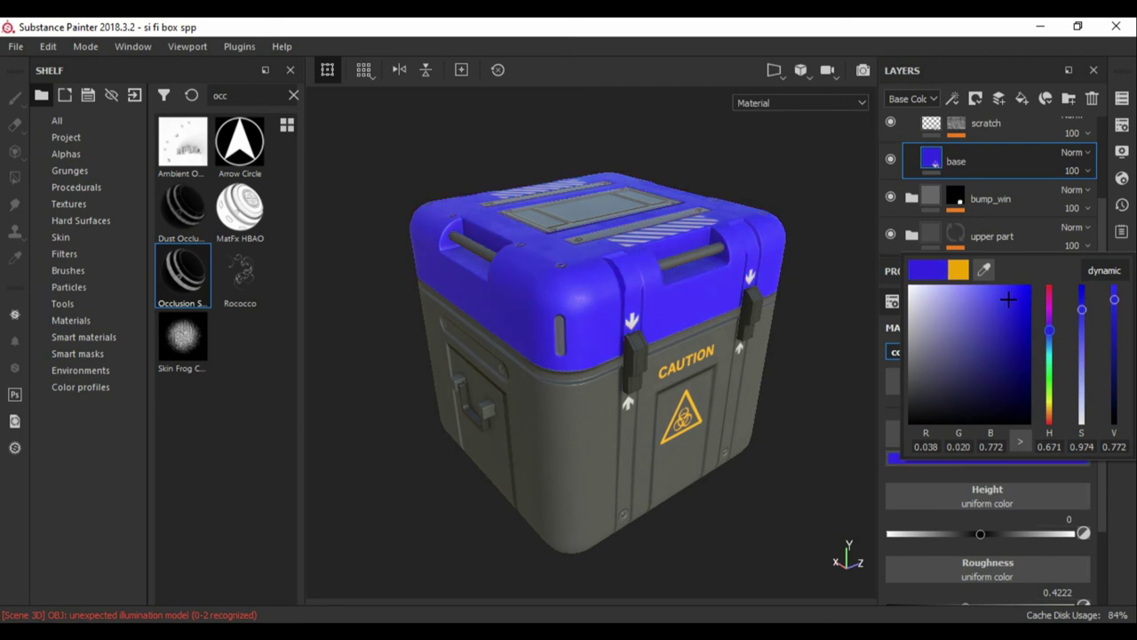
left_click_drag(1007, 300, 1028, 288)
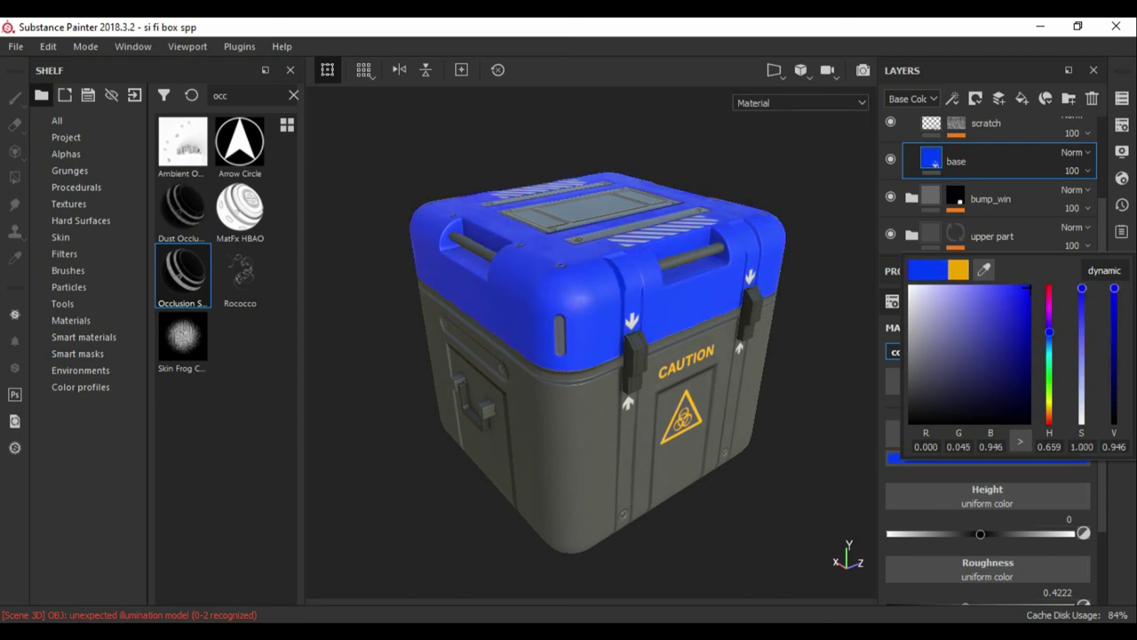
left_click_drag(1049, 332, 1050, 338)
left_click_drag(622, 400, 568, 399, "alt")
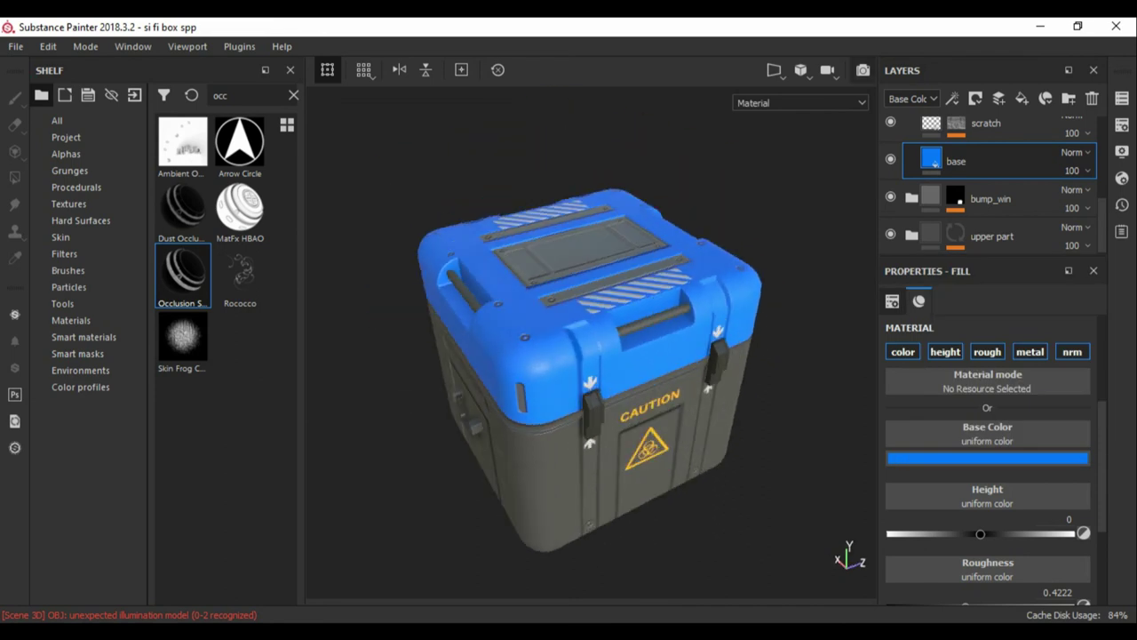
key("F10")
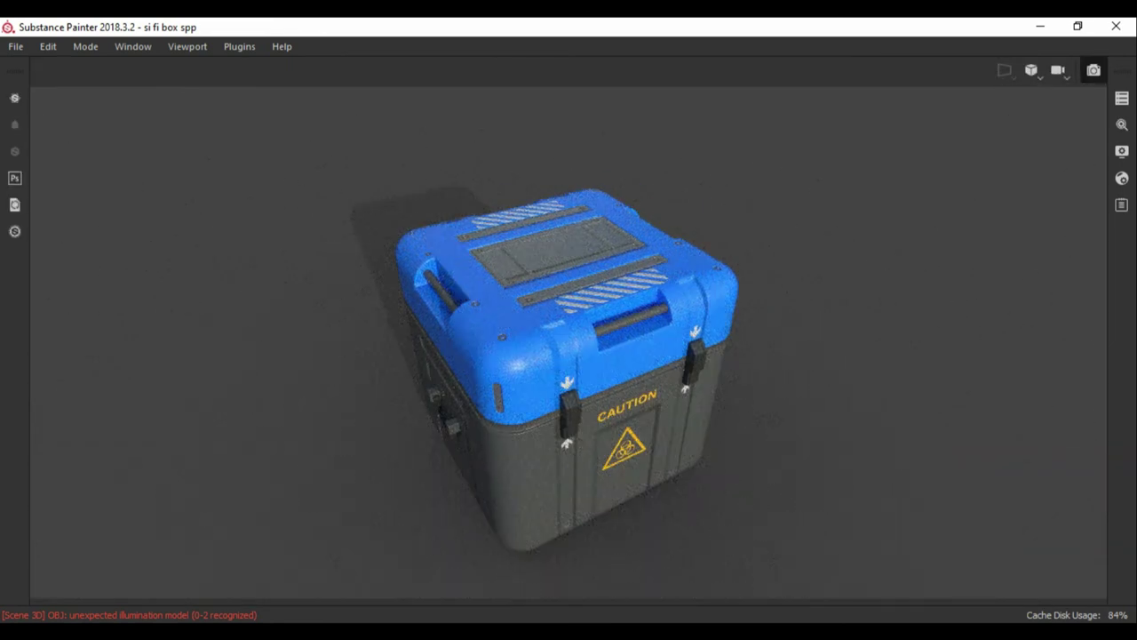
left_click(1093, 70)
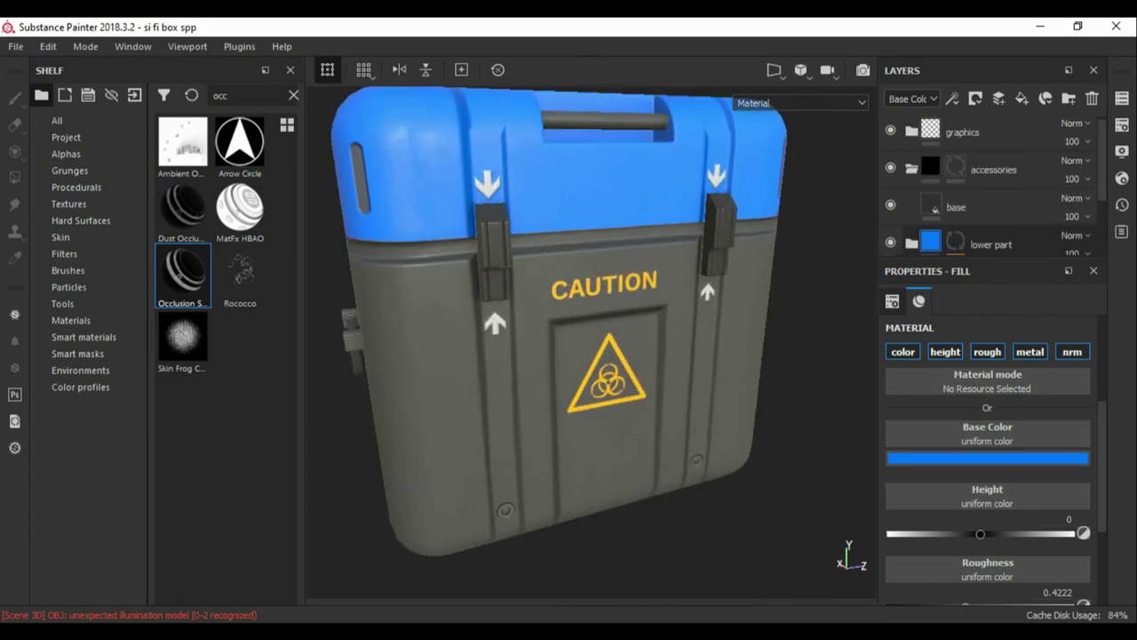
Set Fill layer 2's base colour to blue for the CAUTION text and biohazard decal.
left_click(987, 458)
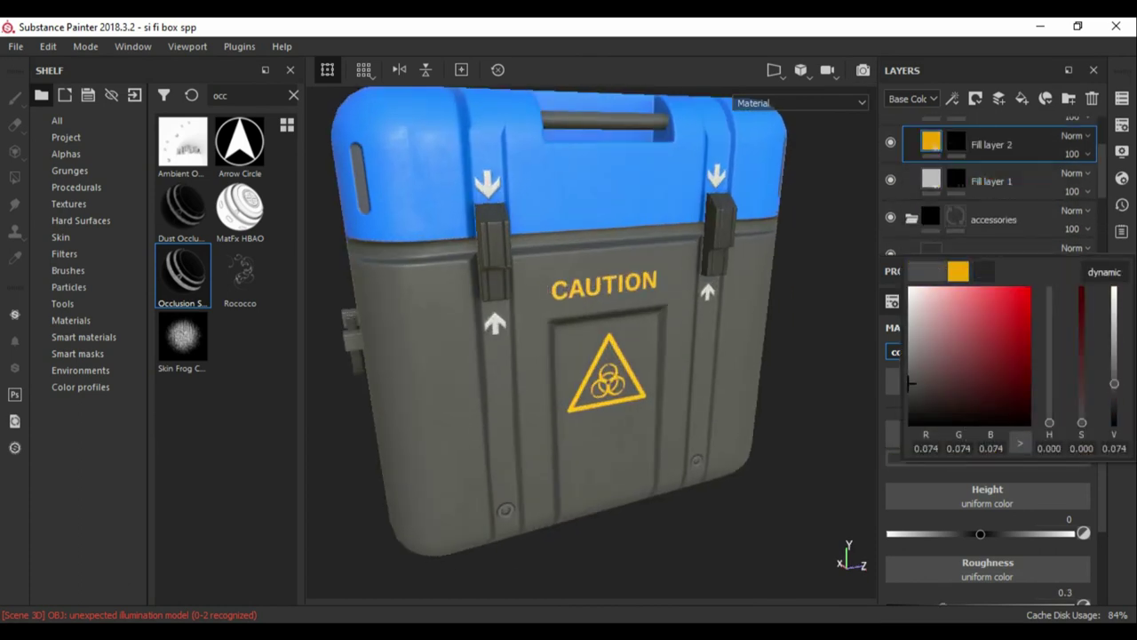
left_click(1009, 290)
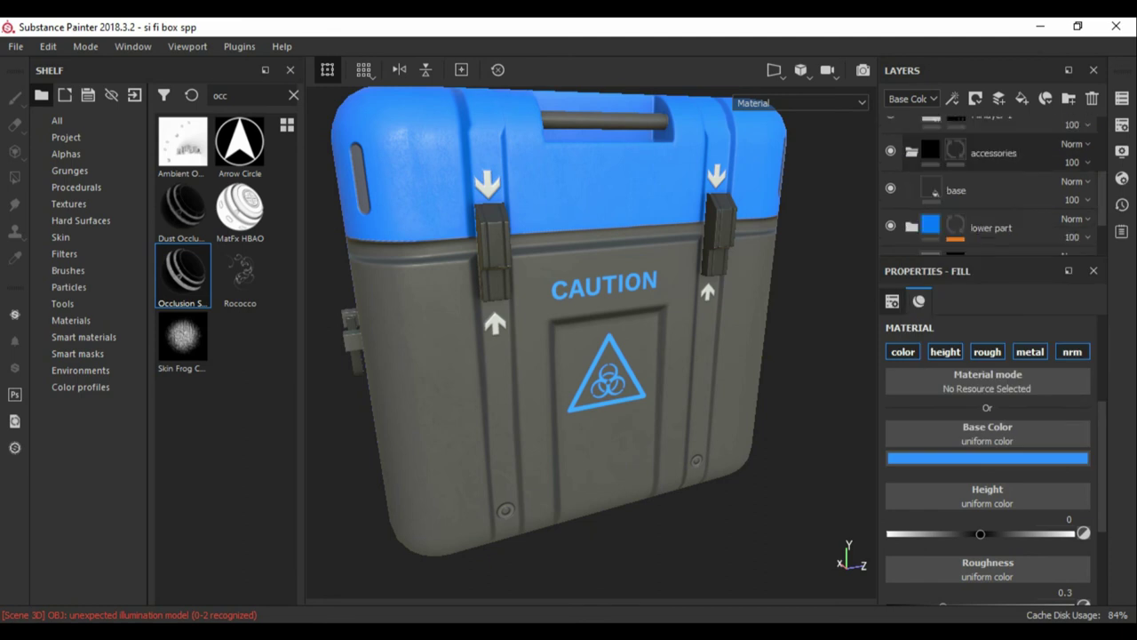